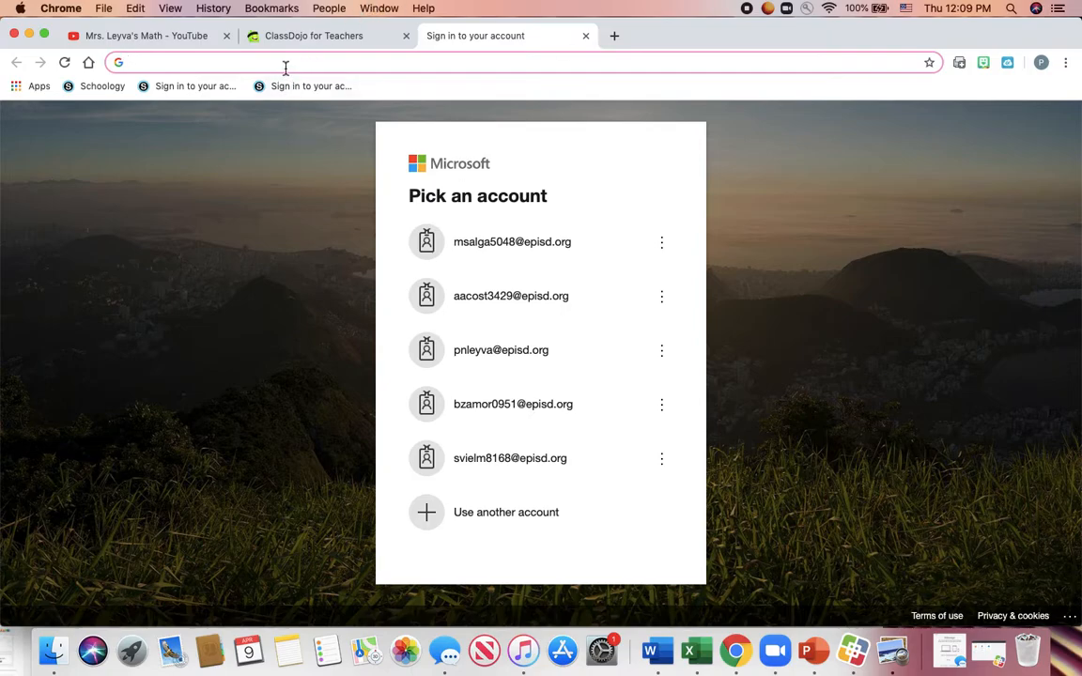
- Load the district Schoology site and log out the previously signed-in user
{"action": "type", "text": "e"}
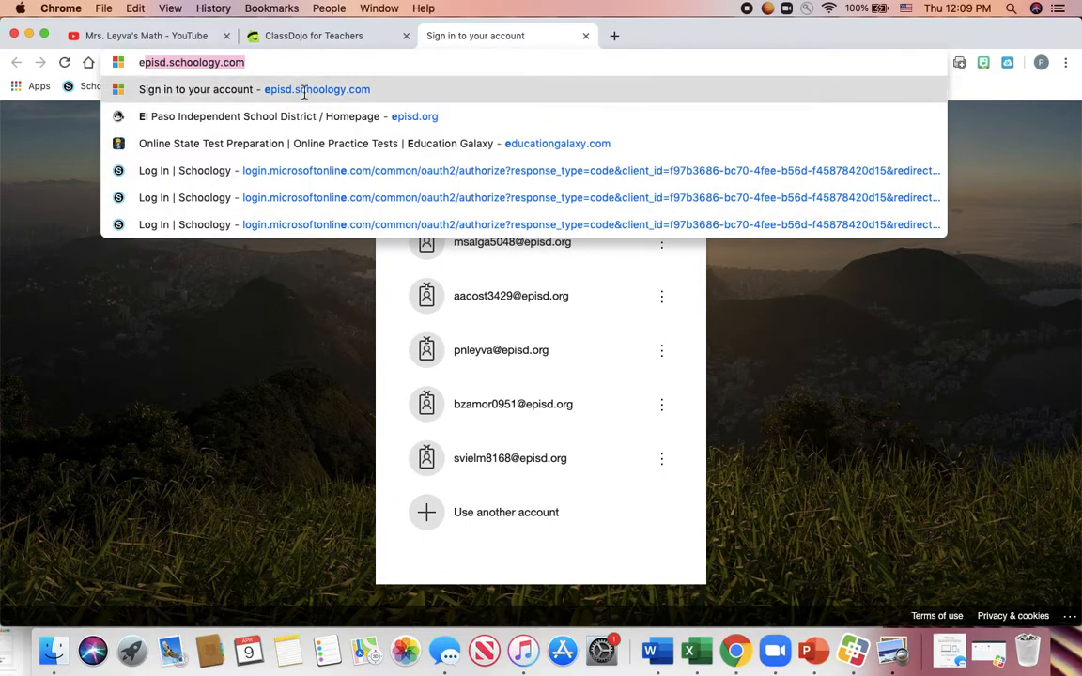
{"action": "left_click", "coordinate": [304, 92]}
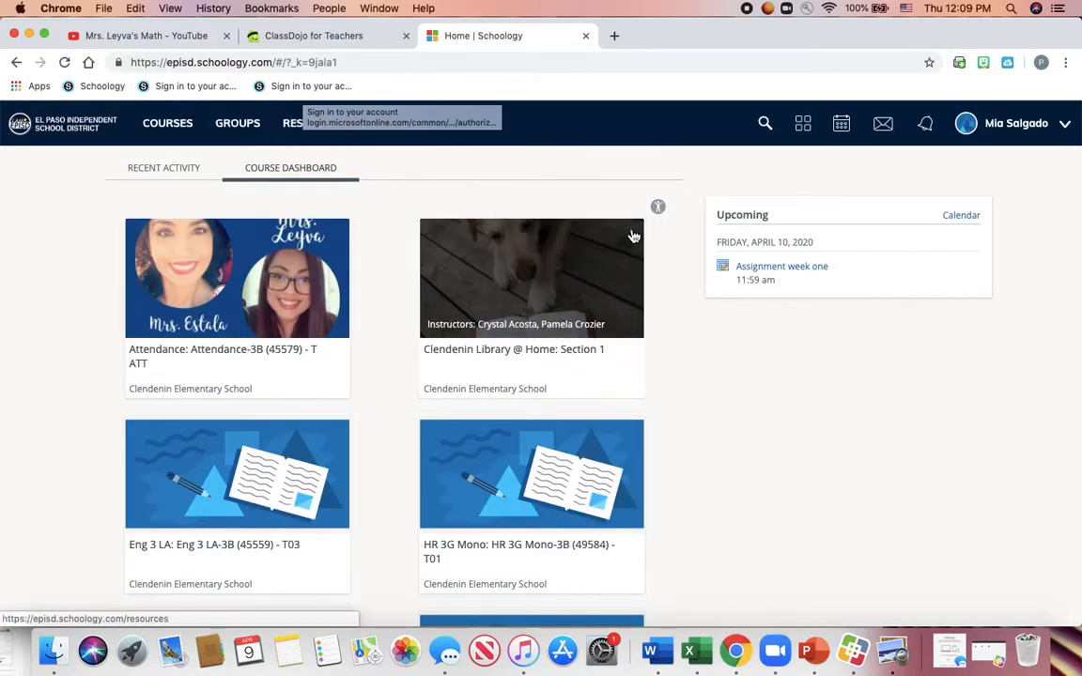
{"action": "left_click", "coordinate": [1036, 136]}
{"action": "left_click", "coordinate": [1002, 276]}
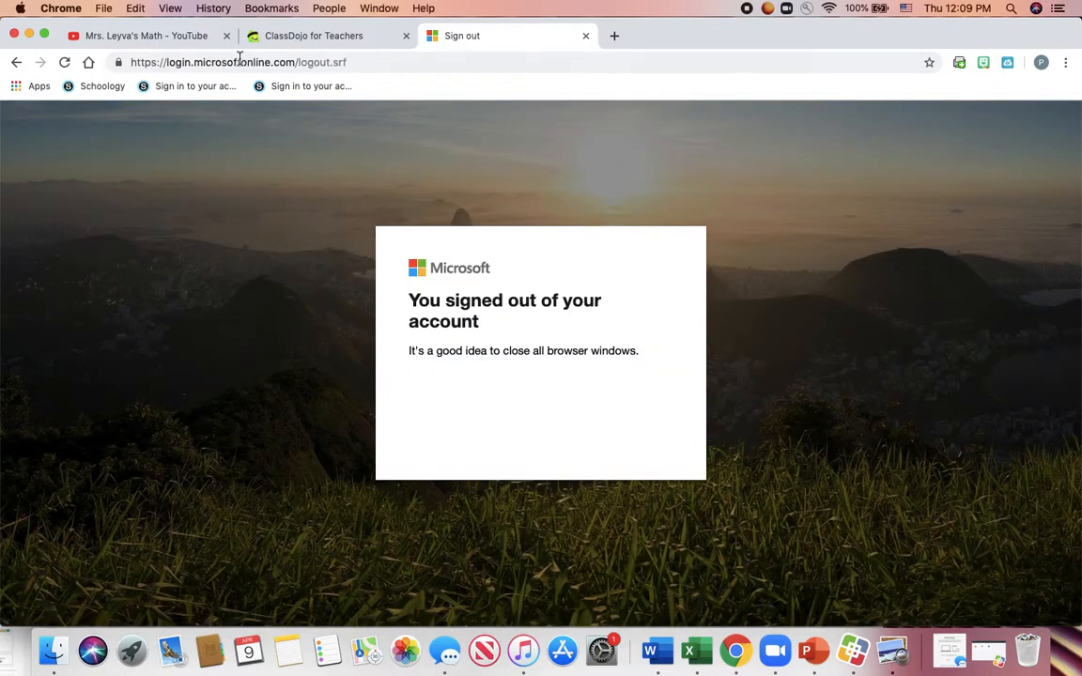
- Sign in to episd Schoology with the teacher's account and open the Attendance-3B course
{"action": "left_click", "coordinate": [236, 58]}
{"action": "type", "text": "episd"}
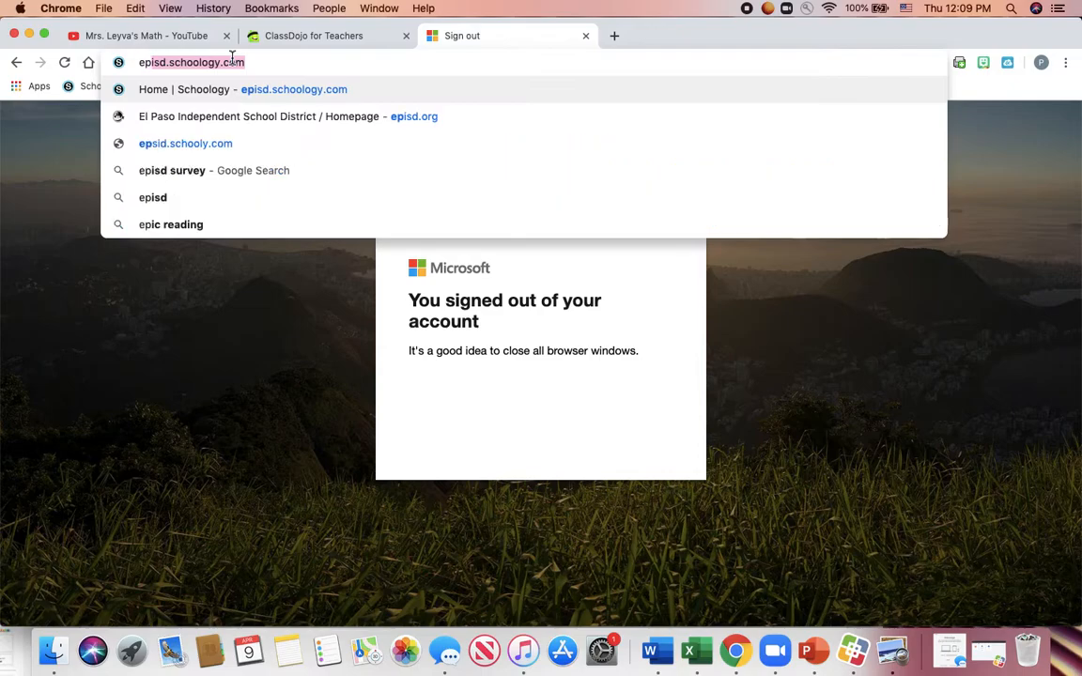
{"action": "left_click", "coordinate": [250, 91]}
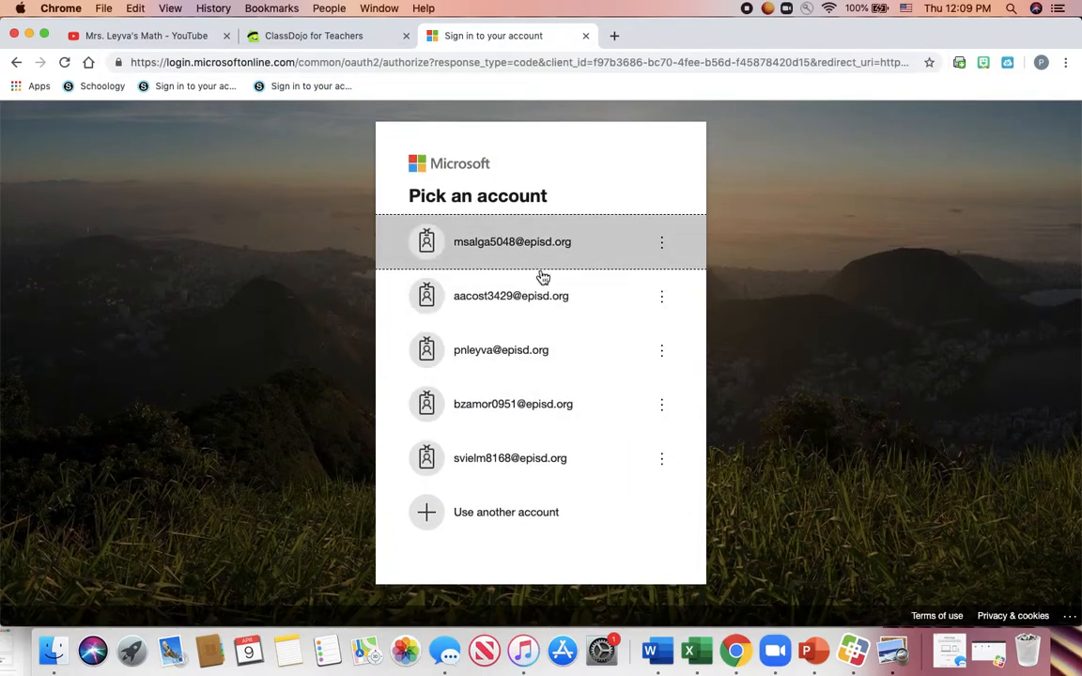
{"action": "left_click", "coordinate": [549, 369]}
{"action": "key", "text": "super+v"}
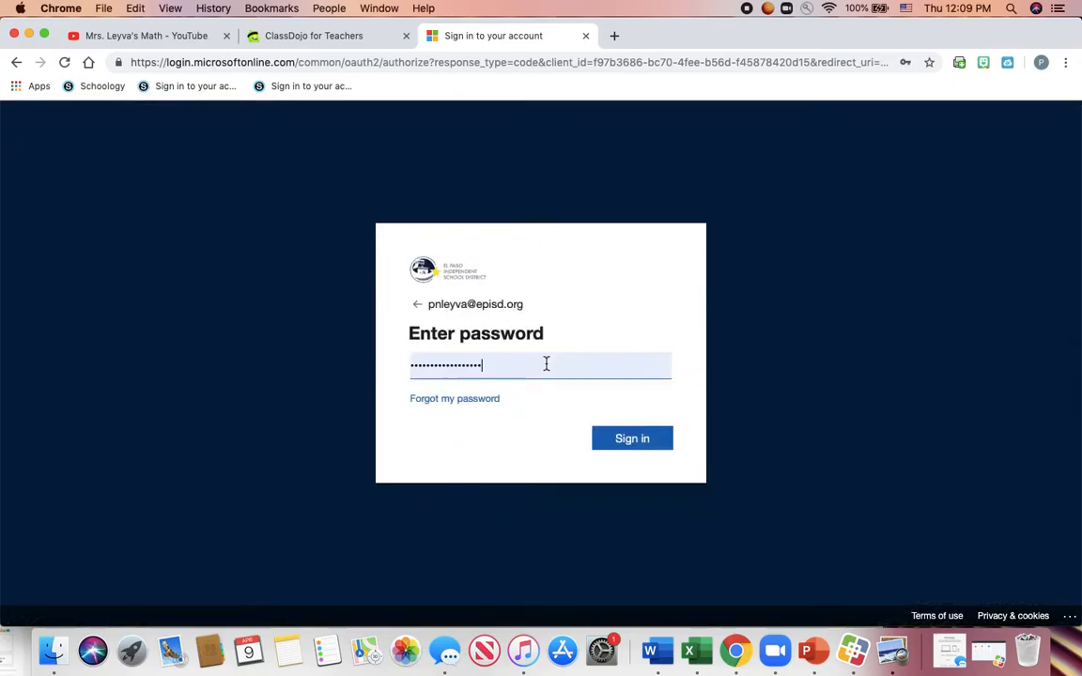
{"action": "left_click", "coordinate": [639, 439]}
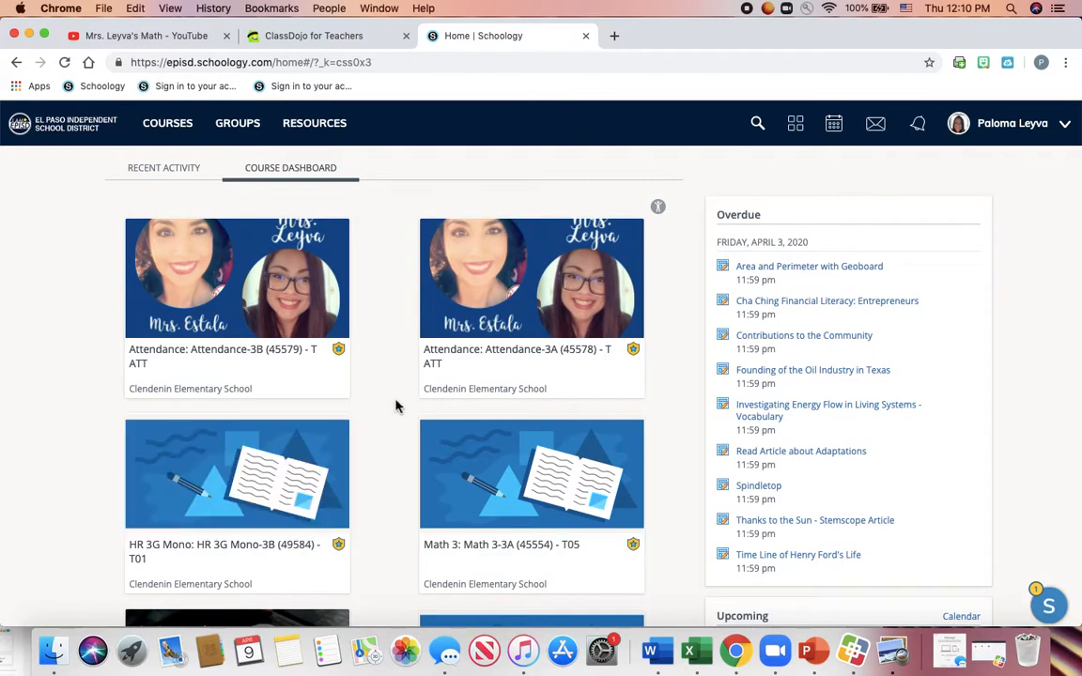
{"action": "left_click", "coordinate": [282, 325]}
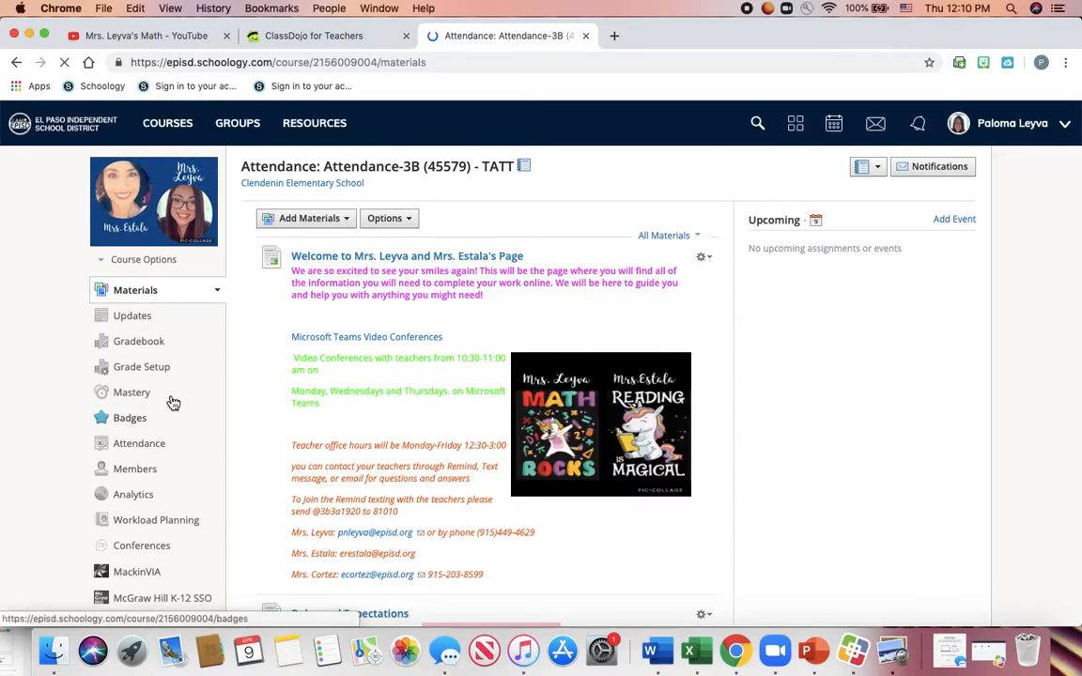
{"action": "left_click", "coordinate": [615, 37]}
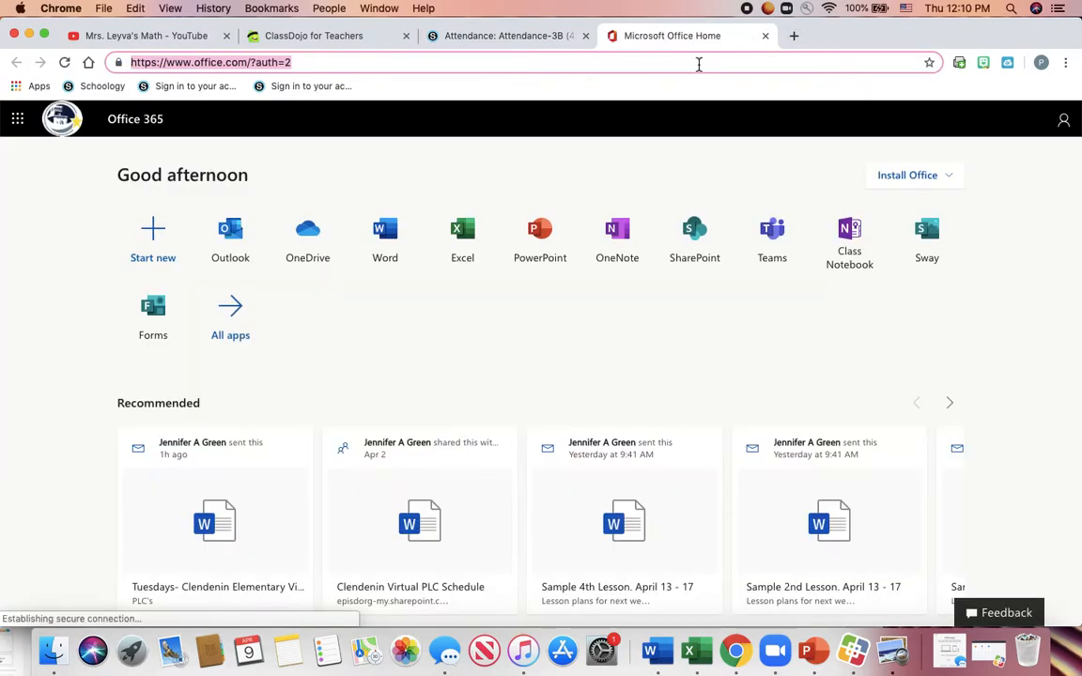
- Search Google for 'microsoft tems login' and open the Microsoft Teams product page
{"action": "type", "text": "micros"}
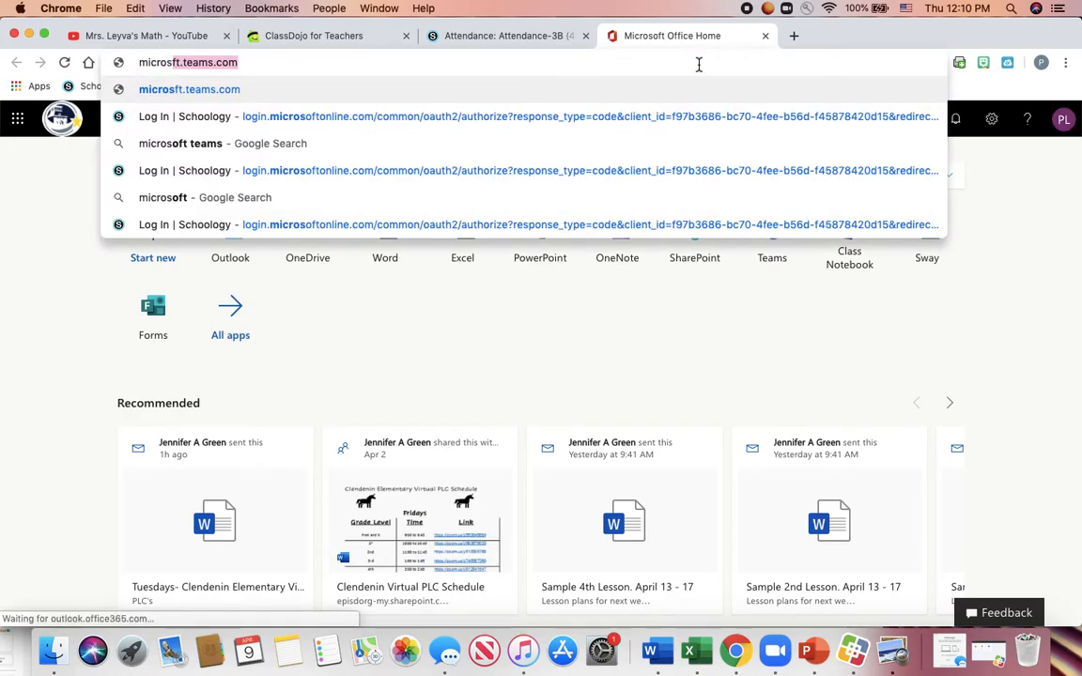
{"action": "type", "text": "oft tem"}
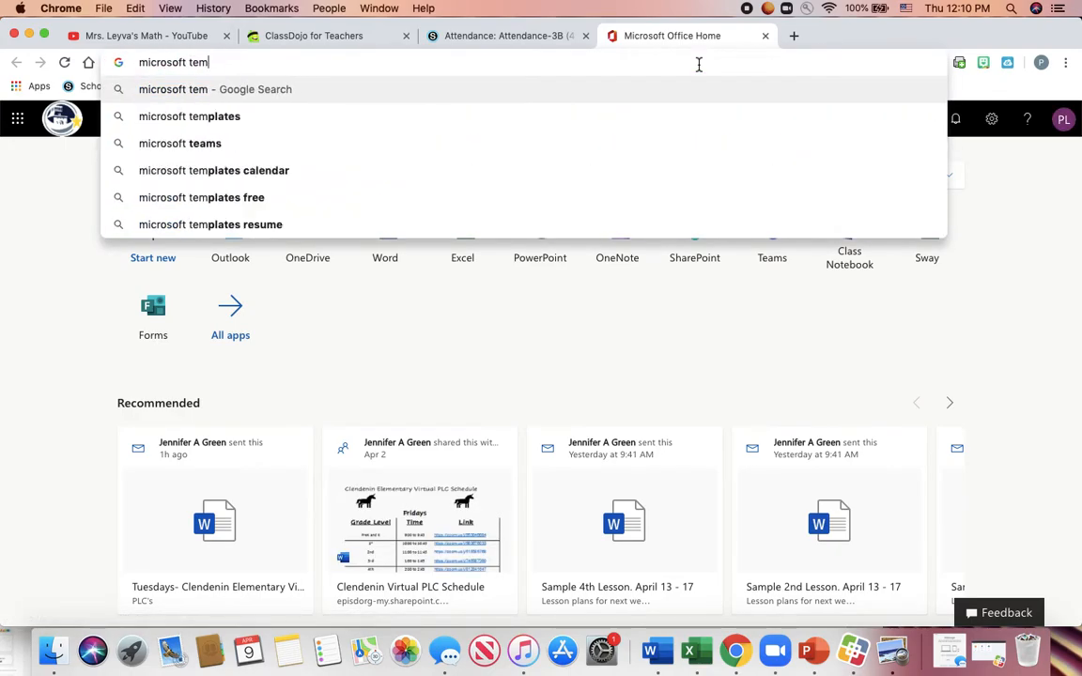
{"action": "type", "text": "s login"}
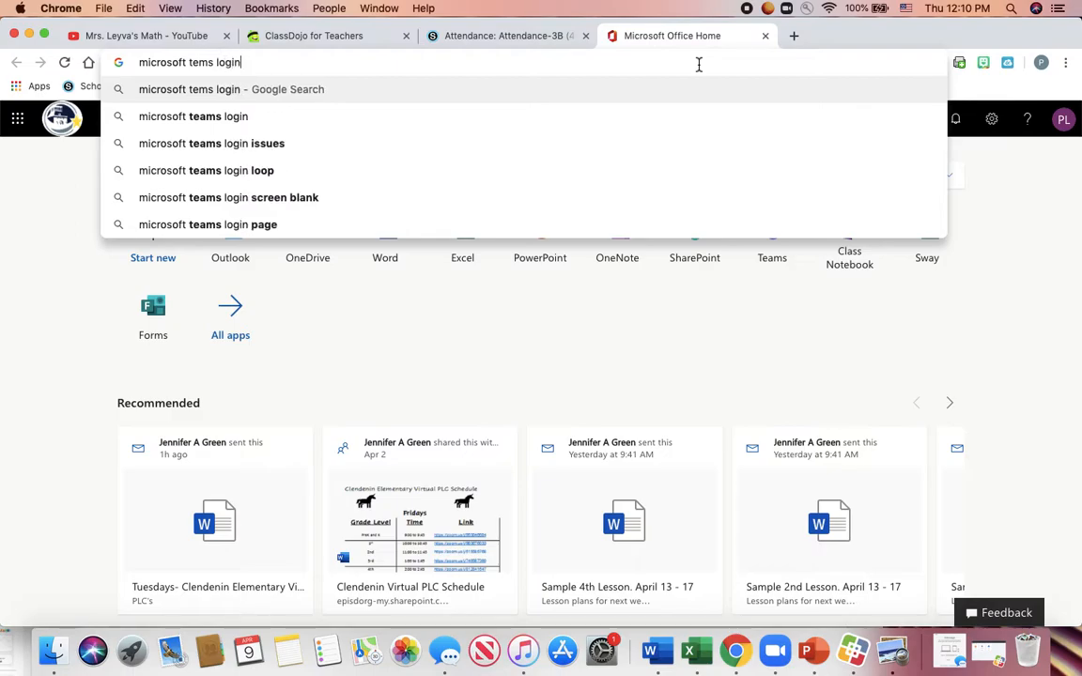
{"action": "key", "text": "Return"}
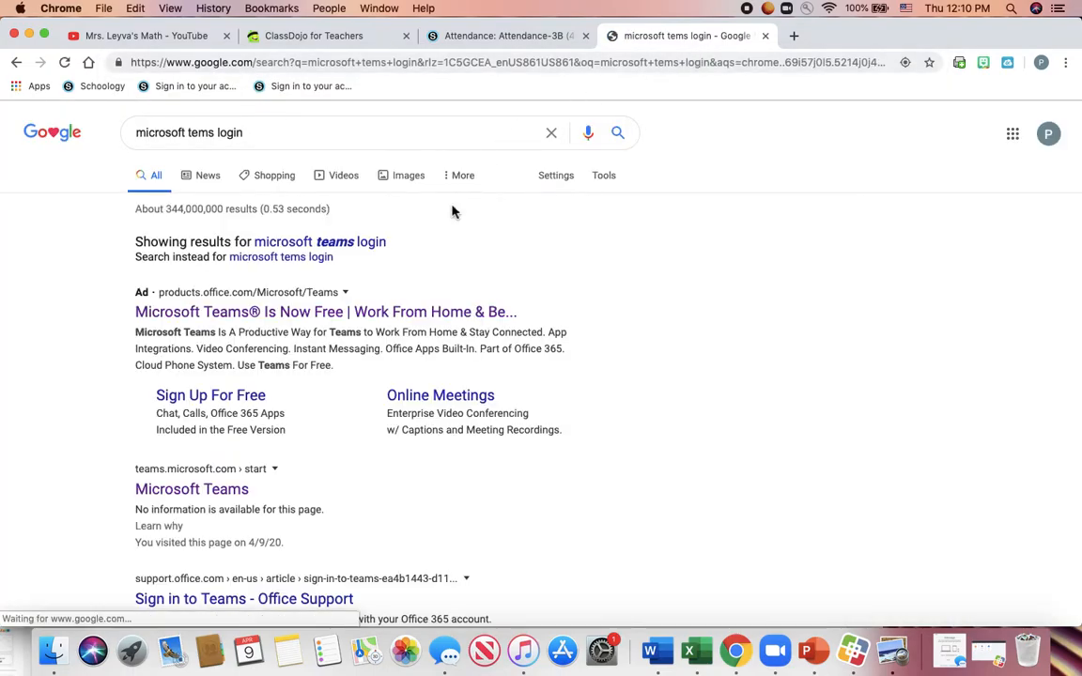
{"action": "left_click", "coordinate": [187, 320]}
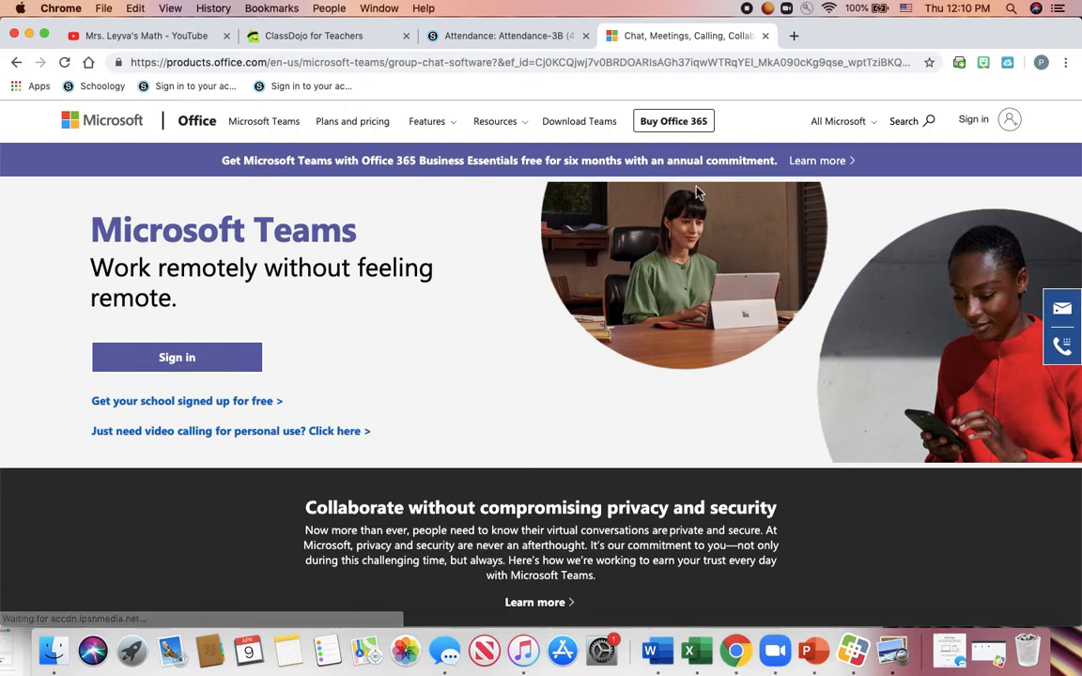
- Copy the Teams page address and return to the Attendance-3B course tab
{"action": "left_click", "coordinate": [524, 64]}
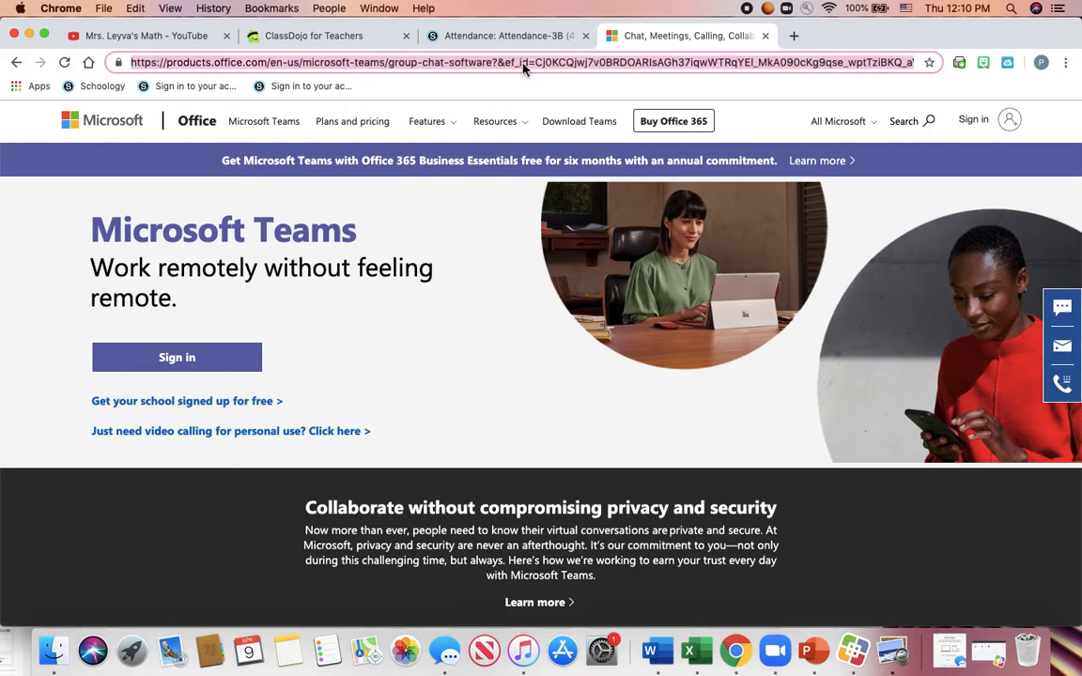
{"action": "left_click", "coordinate": [136, 8]}
{"action": "left_click", "coordinate": [167, 77]}
{"action": "left_click", "coordinate": [509, 45]}
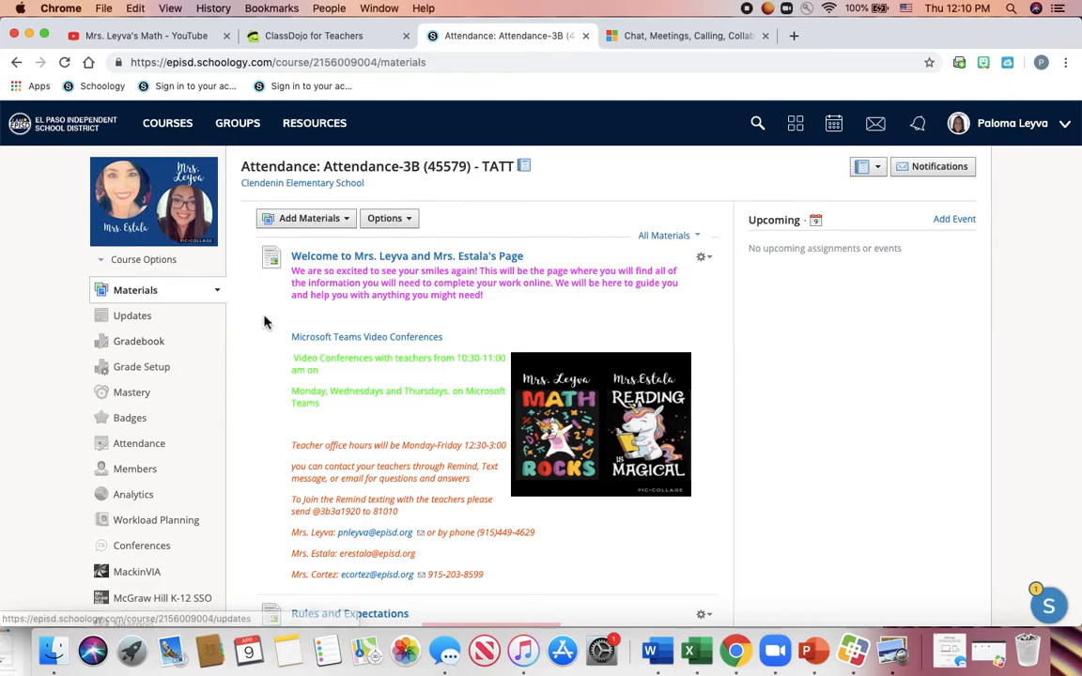
- Open the HR 3G Mono-3B (49584) course from the course list and show the Add Materials options
{"action": "mouse_move", "coordinate": [111, 177]}
{"action": "left_click", "coordinate": [169, 136]}
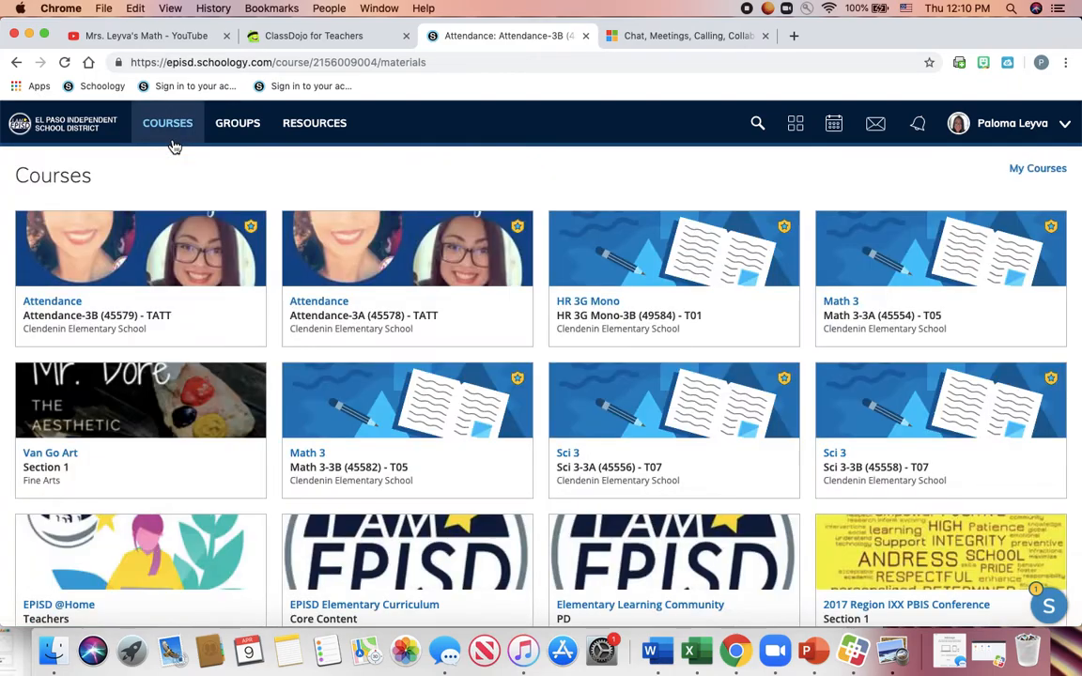
{"action": "scroll", "coordinate": [627, 428], "scroll_direction": "down", "scroll_amount": 2}
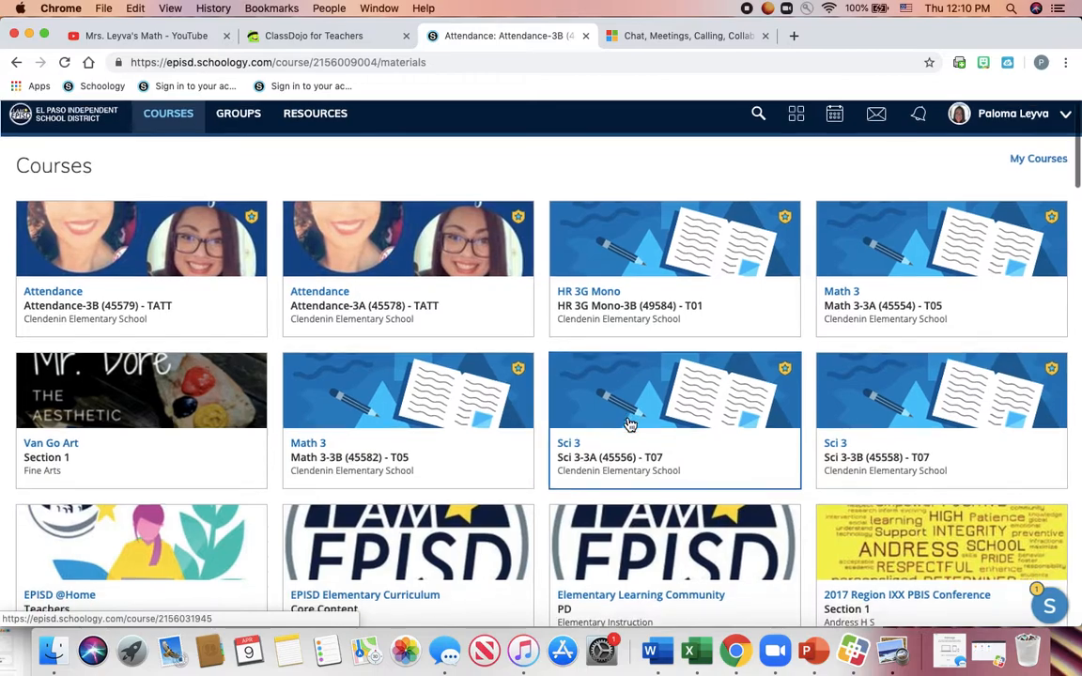
{"action": "left_click", "coordinate": [662, 273]}
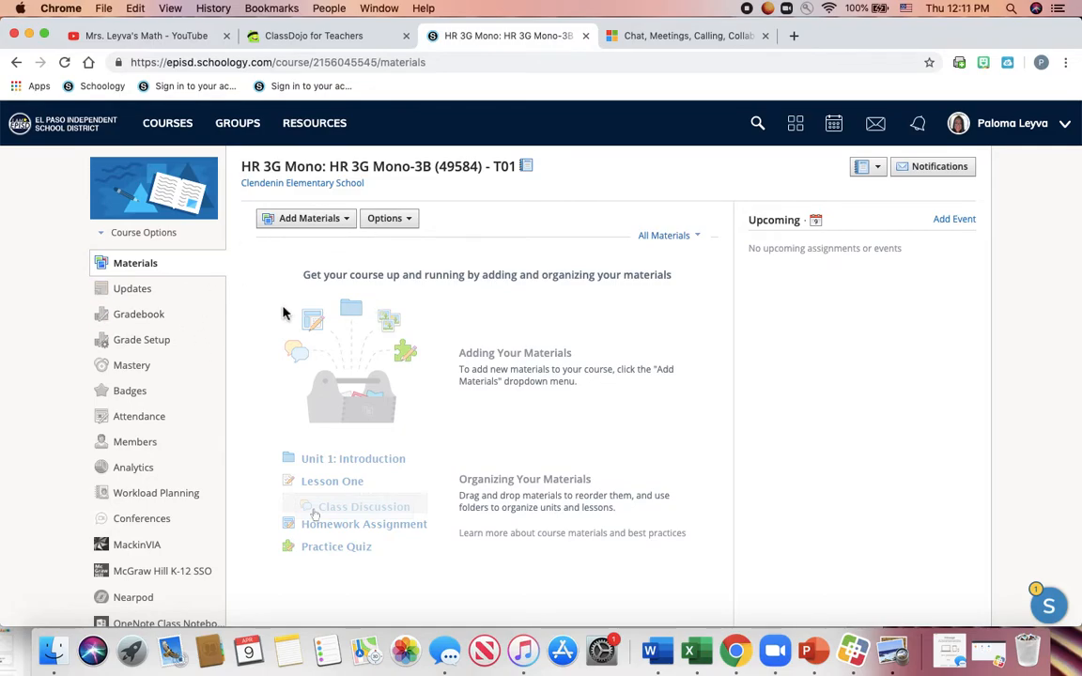
{"action": "left_click", "coordinate": [346, 222]}
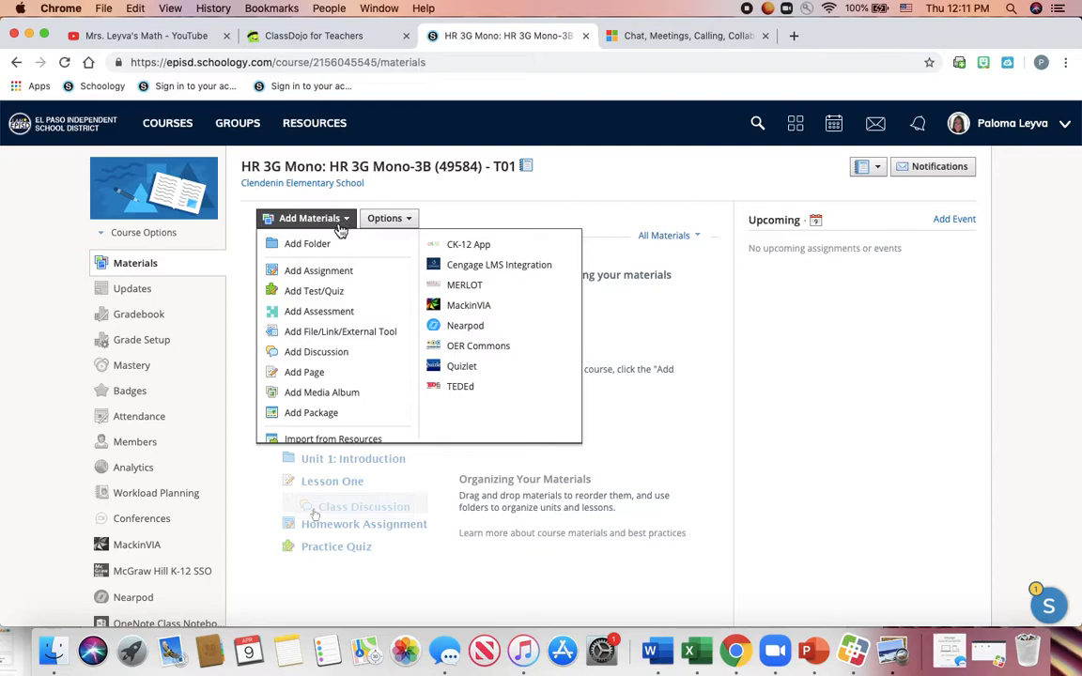
- Start a folder titled 'Microsoft Teams Video Conferencing Login' and begin inserting a description link
{"action": "left_click", "coordinate": [312, 245]}
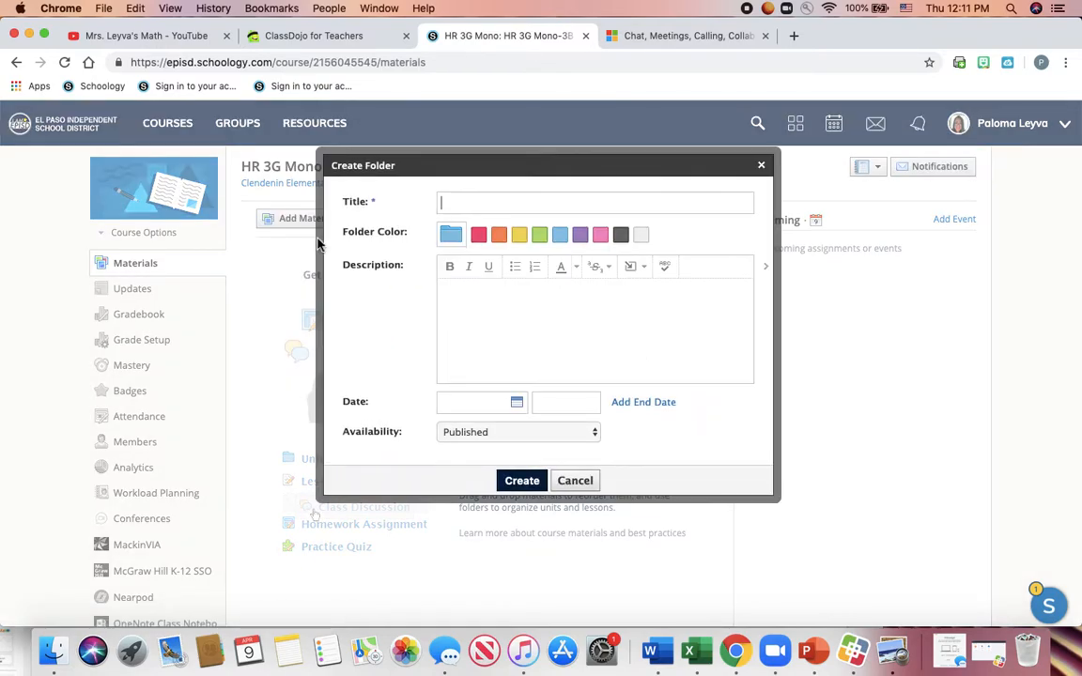
{"action": "type", "text": "Microsoft Teams Video Conferenc"}
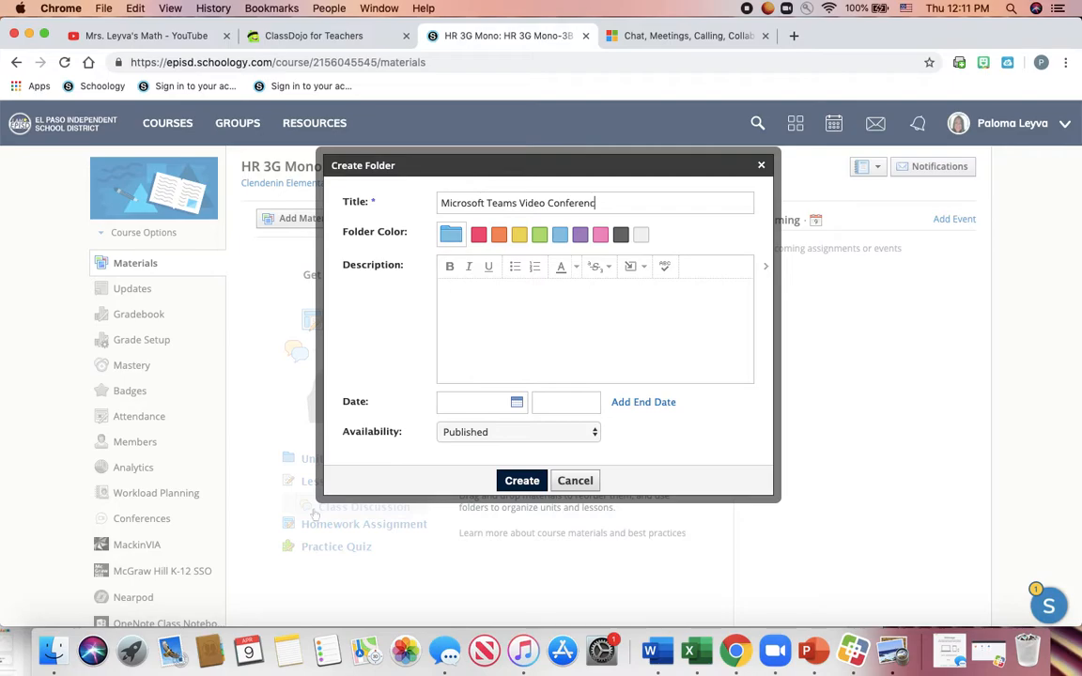
{"action": "key", "text": "BackSpace"}
{"action": "key", "text": "BackSpace"}
{"action": "key", "text": "BackSpace"}
{"action": "left_click", "coordinate": [634, 269]}
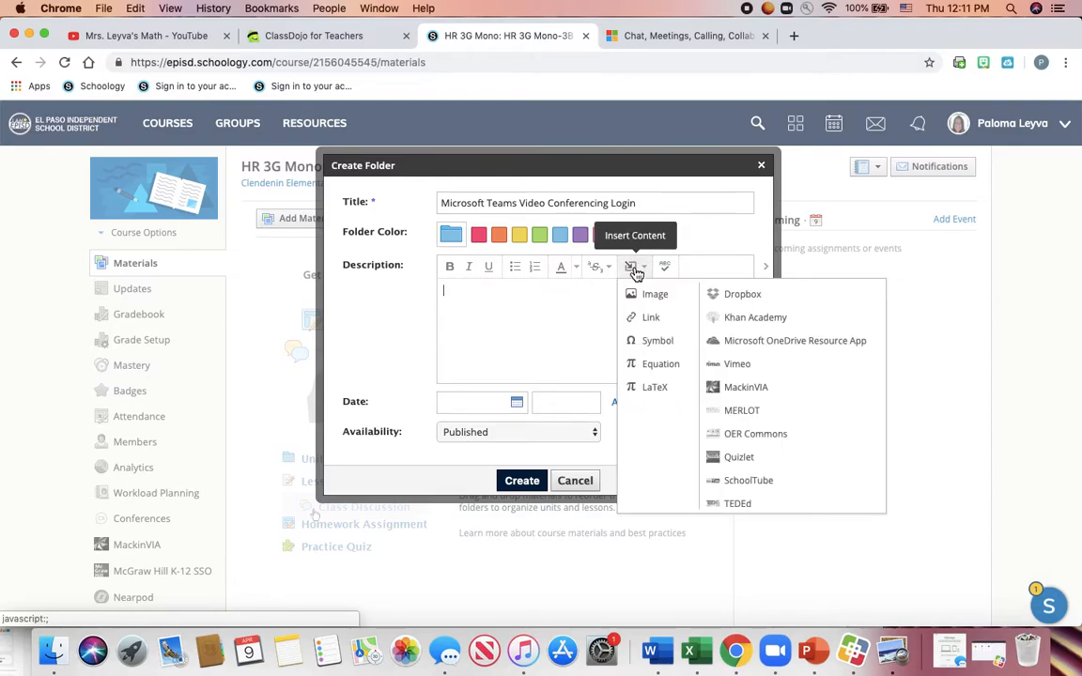
{"action": "left_click", "coordinate": [650, 321]}
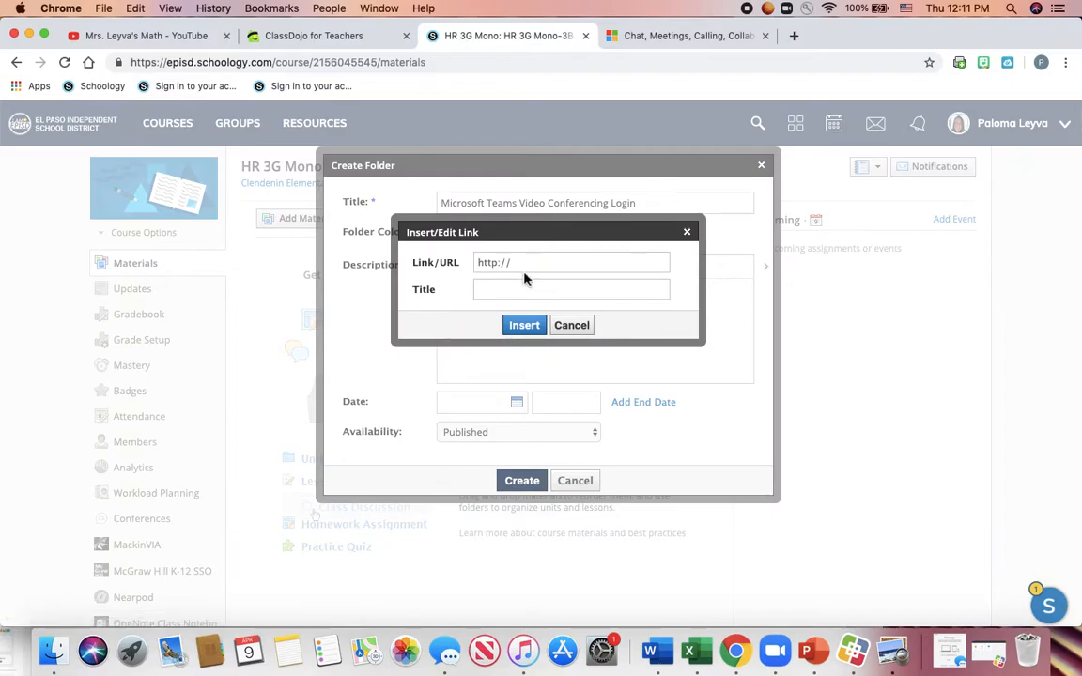
- Paste the copied Microsoft Teams page address as the link URL
{"action": "left_click", "coordinate": [519, 264]}
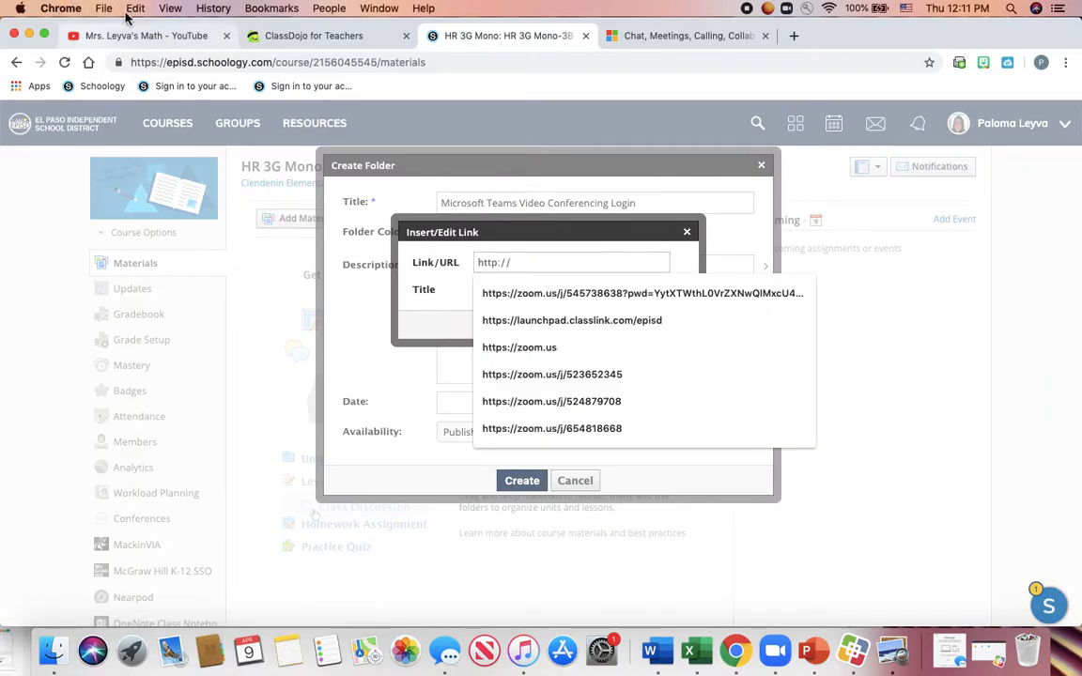
{"action": "left_click", "coordinate": [103, 9]}
{"action": "mouse_move", "coordinate": [136, 10]}
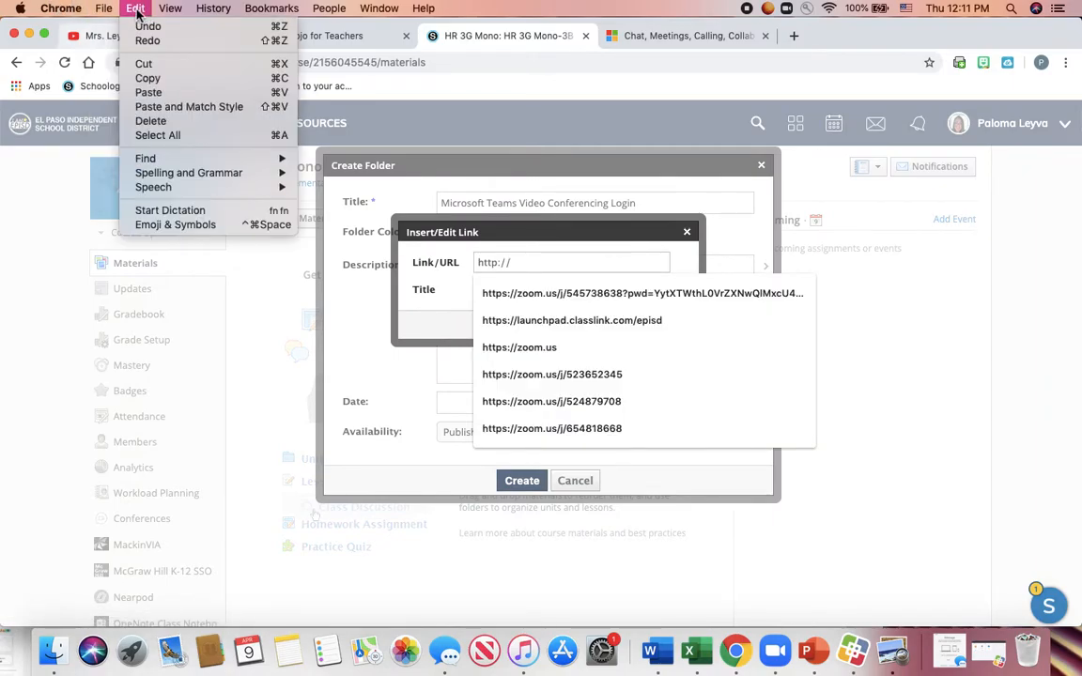
{"action": "left_click", "coordinate": [149, 92]}
- Title the link 'Microsoft Teams Video Conferences link', insert it, and create the folder
{"action": "left_click", "coordinate": [536, 293]}
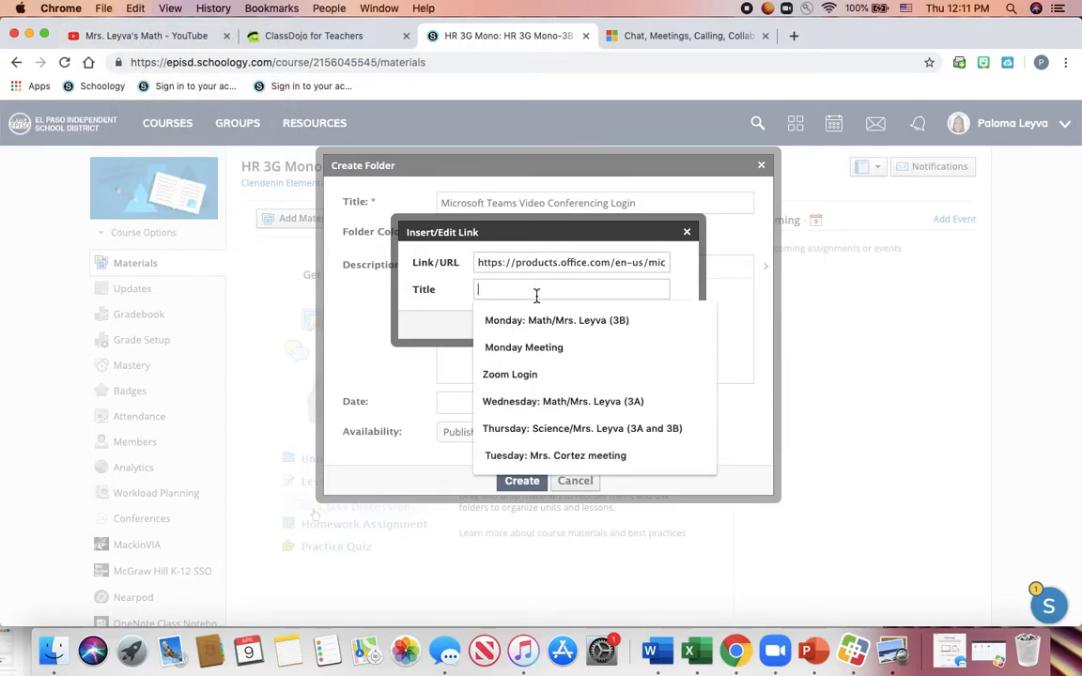
{"action": "type", "text": "Micros"}
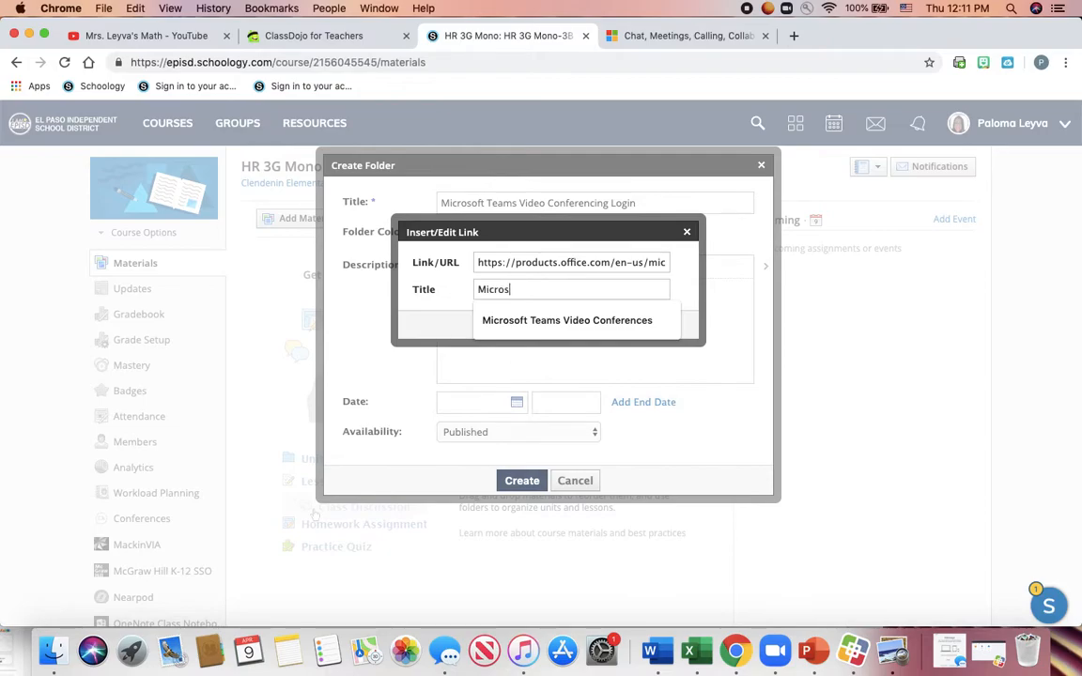
{"action": "type", "text": "fot"}
{"action": "key", "text": "BackSpace"}
{"action": "key", "text": "BackSpace"}
{"action": "key", "text": "BackSpace"}
{"action": "key", "text": "BackSpace"}
{"action": "type", "text": "o"}
{"action": "key", "text": "Down"}
{"action": "key", "text": "Return"}
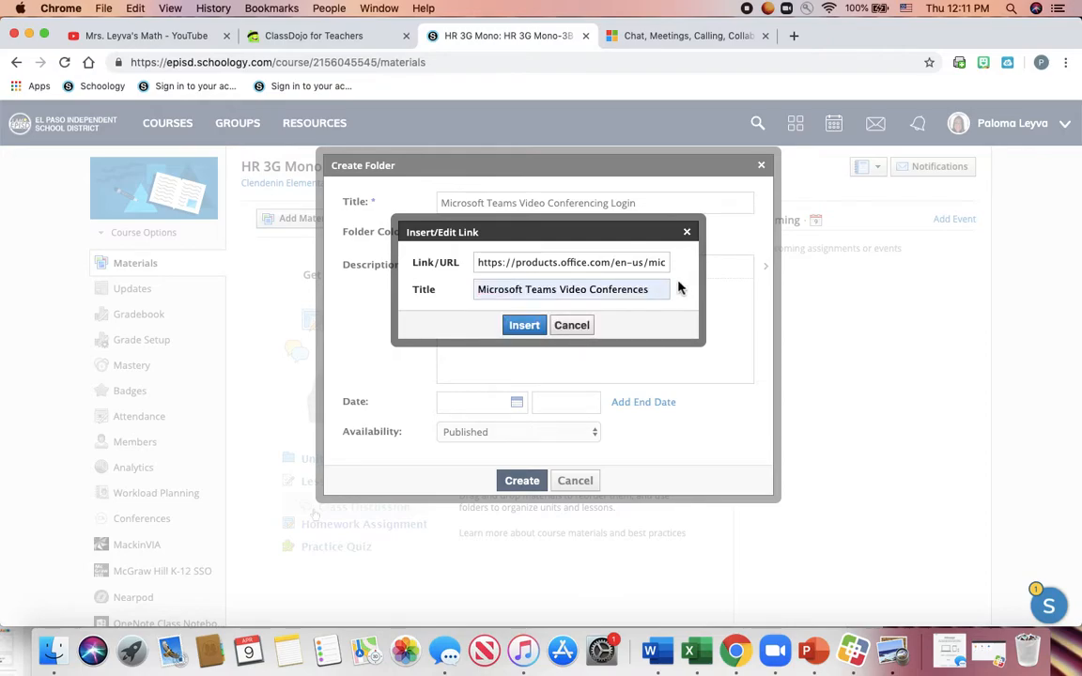
{"action": "type", "text": "link"}
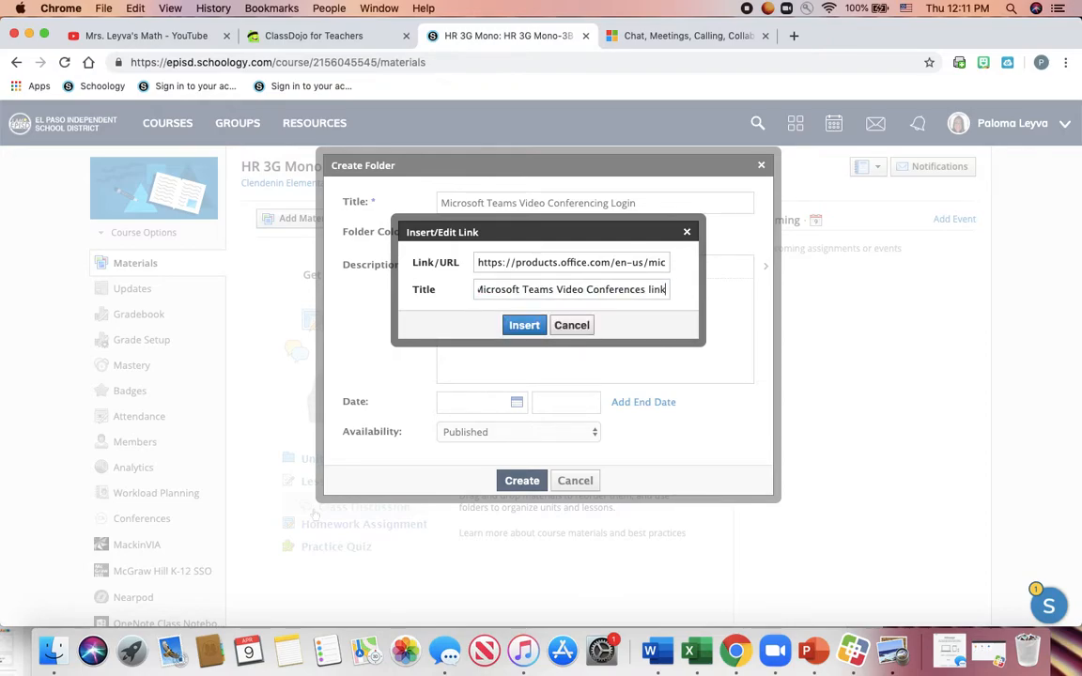
{"action": "left_click", "coordinate": [528, 326]}
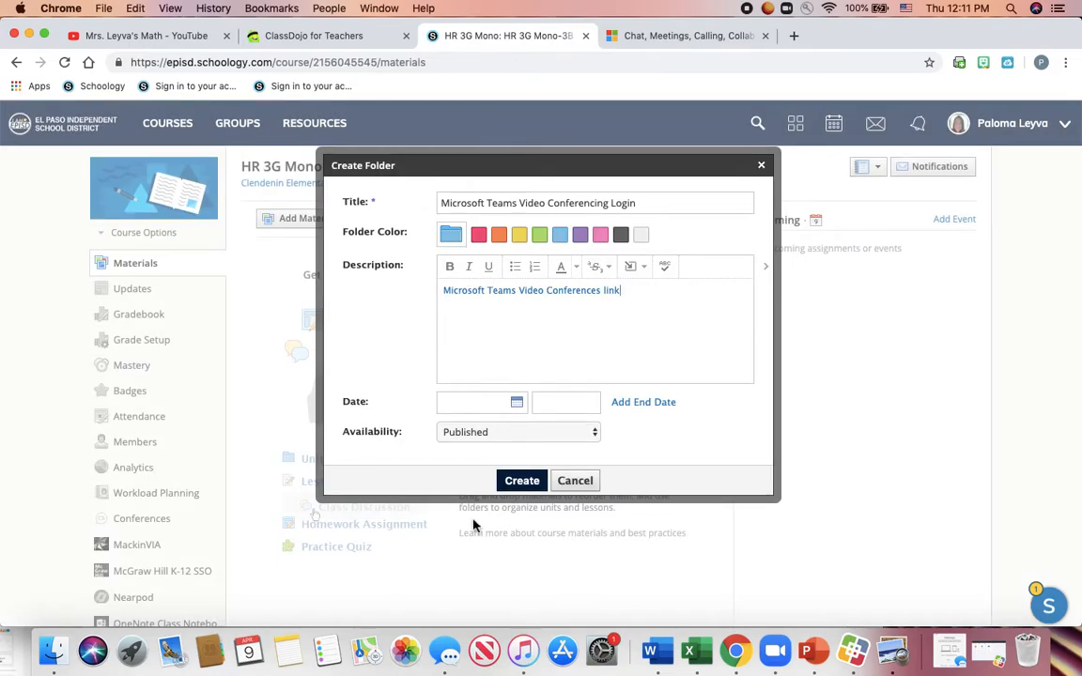
{"action": "left_click", "coordinate": [523, 481]}
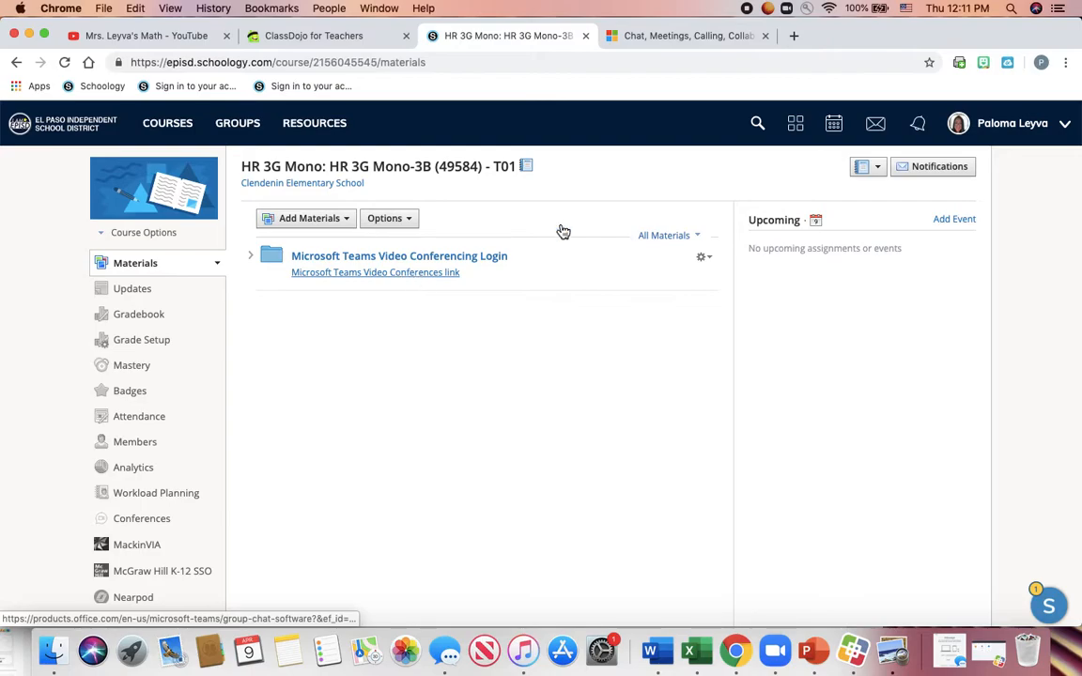
- Close the old Teams tab and follow the folder's Microsoft Teams Video Conferences link
{"action": "left_click", "coordinate": [766, 36]}
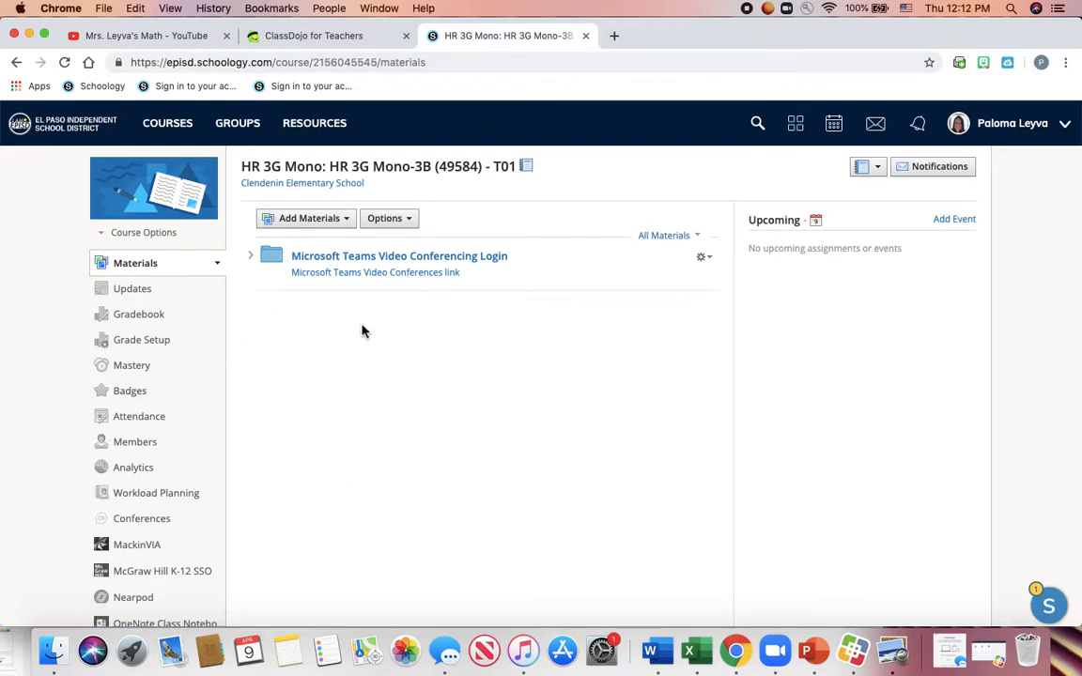
{"action": "left_click", "coordinate": [406, 276]}
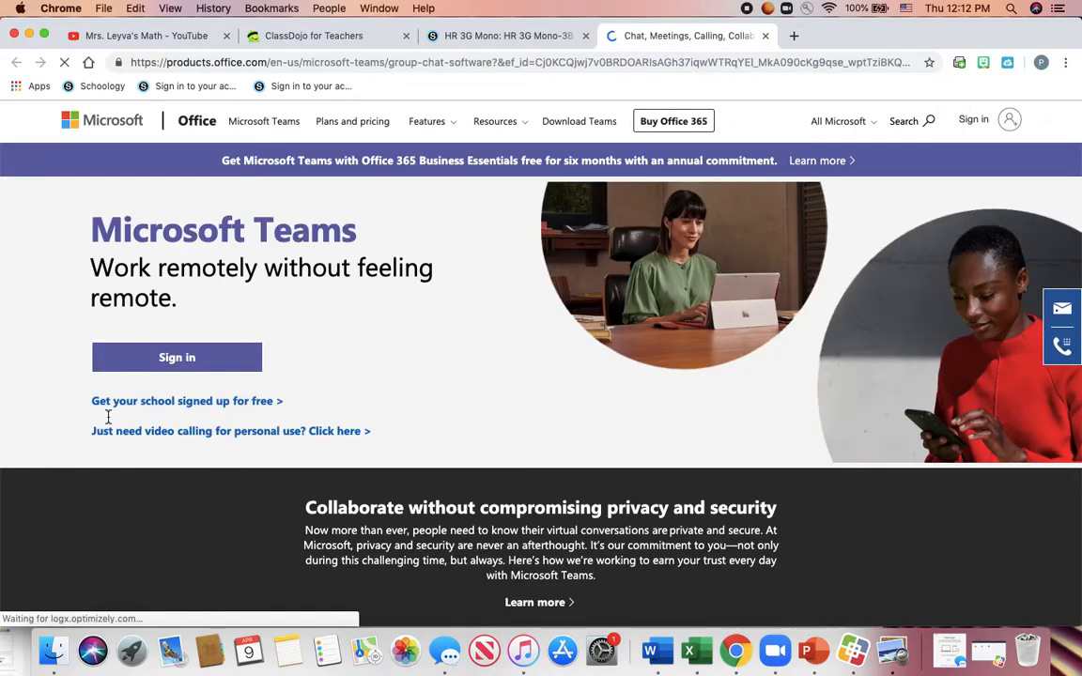
- Sign in to Teams, dismiss the Learn with experts popup, and go to Join or create a team
{"action": "left_click", "coordinate": [223, 375]}
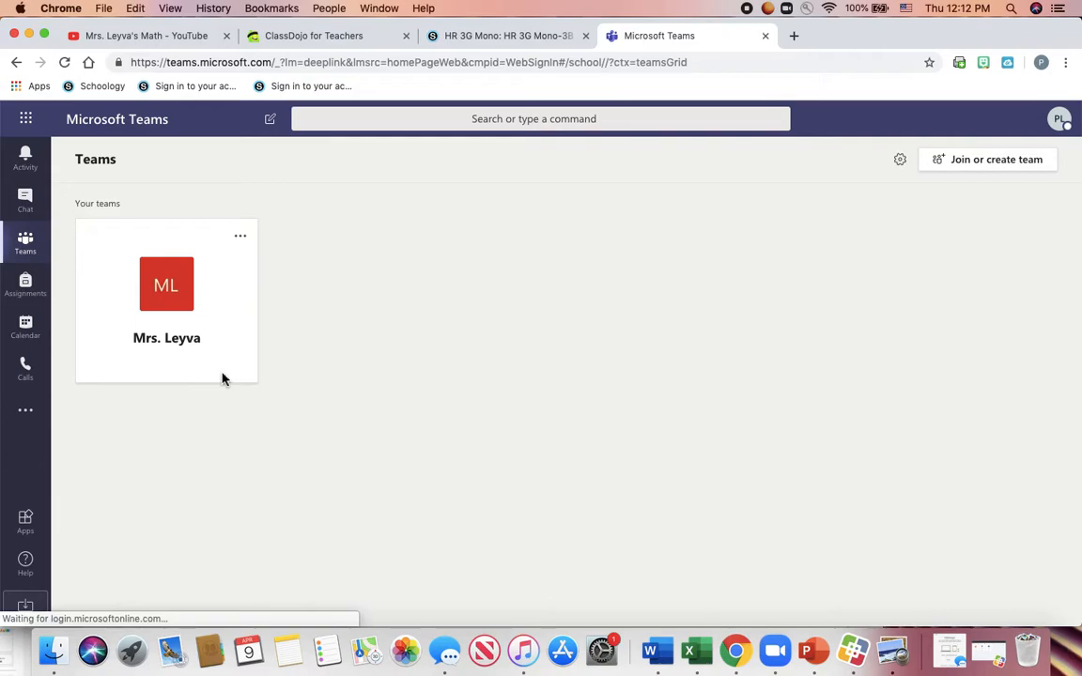
{"action": "left_click", "coordinate": [1058, 125]}
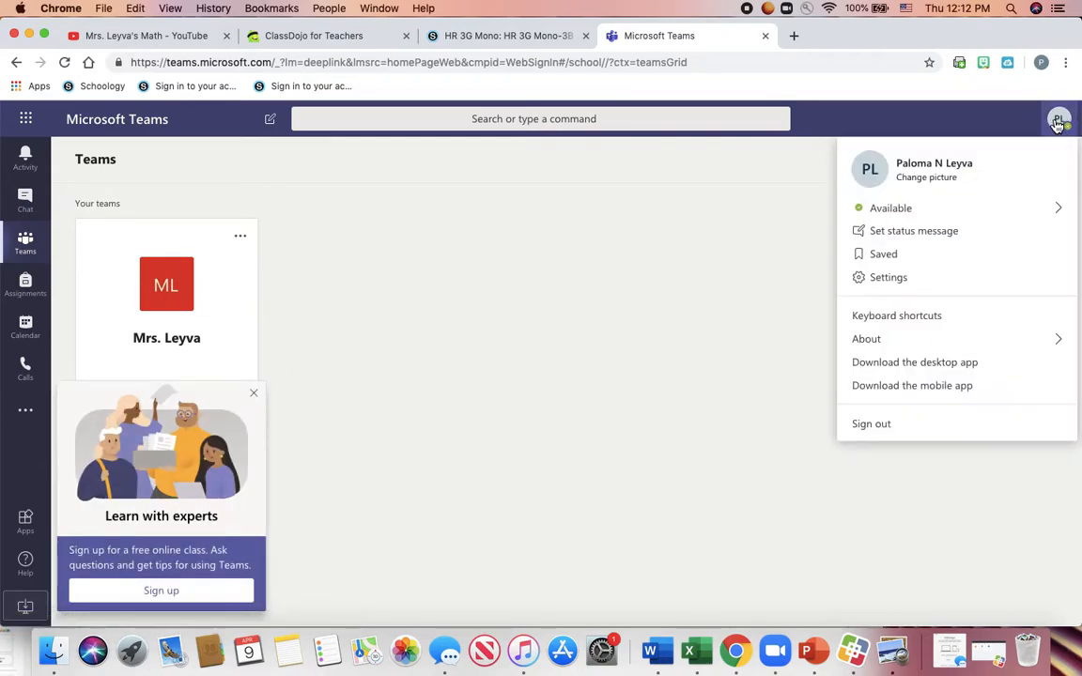
{"action": "left_click", "coordinate": [1063, 123]}
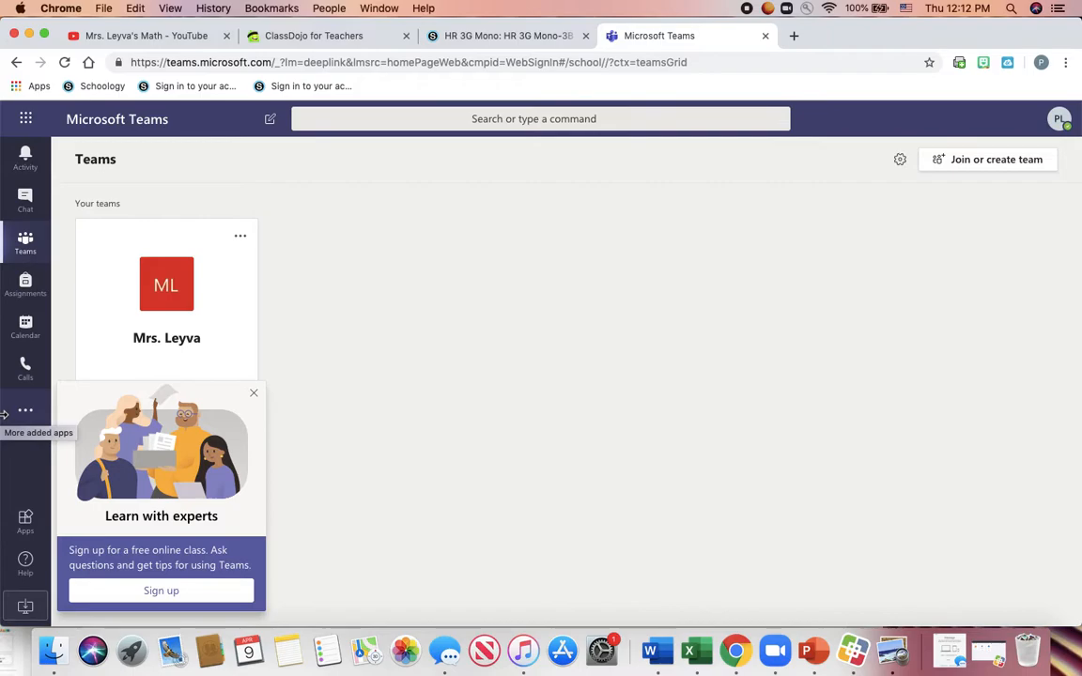
{"action": "left_click", "coordinate": [255, 394]}
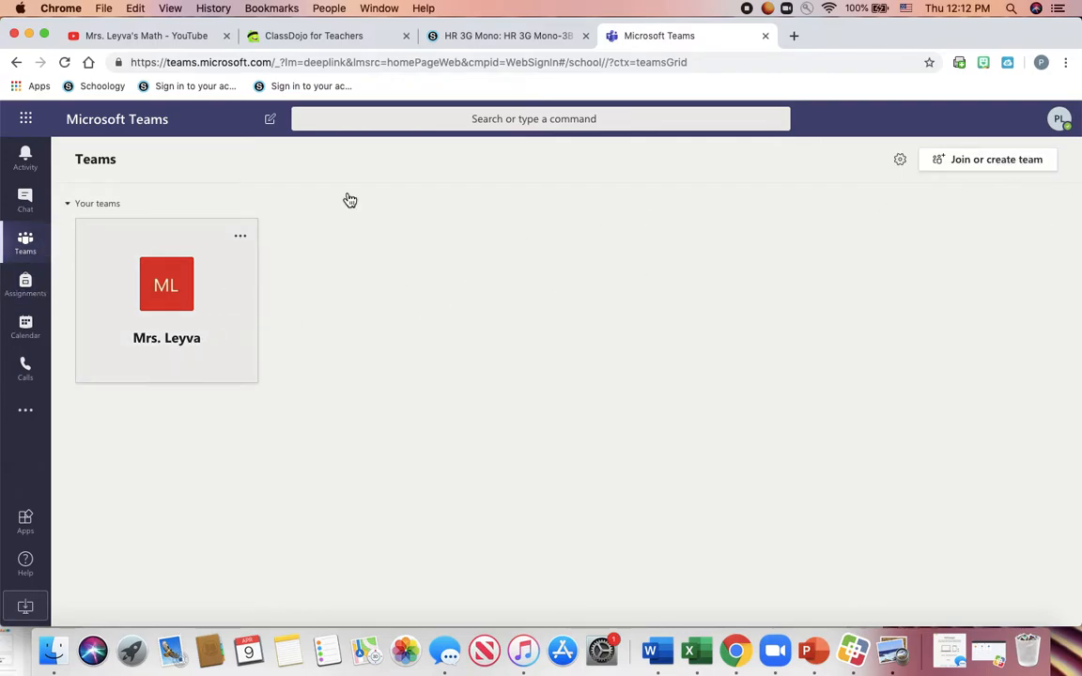
{"action": "left_click", "coordinate": [1010, 167]}
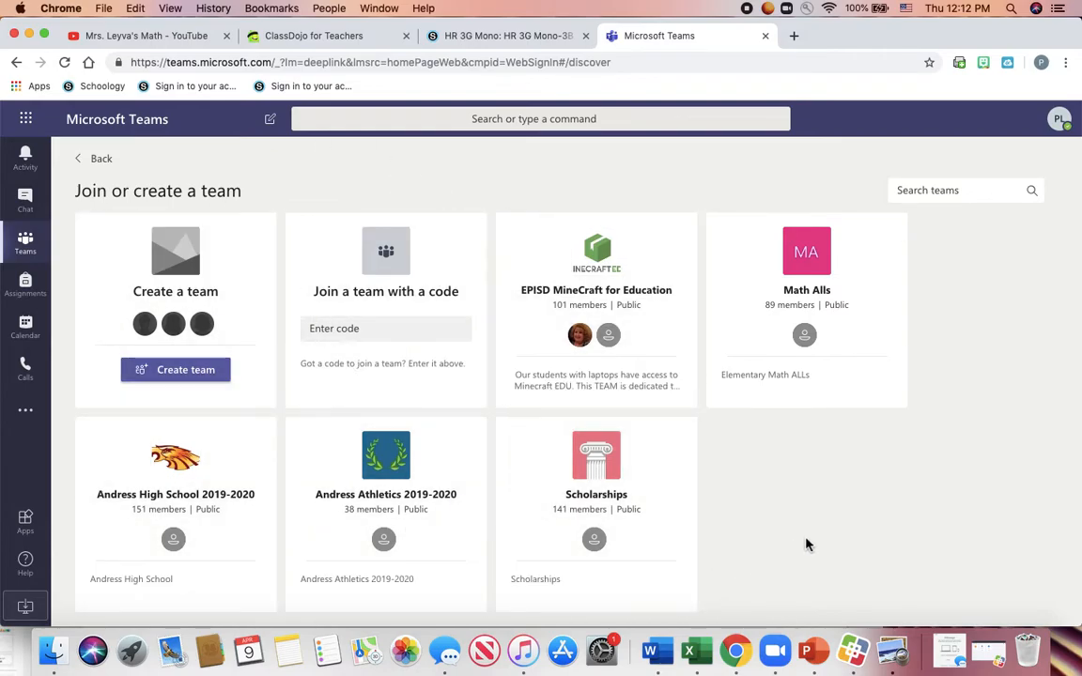
- Start a new team of the Professional Learning Community (PLC) type
{"action": "left_click", "coordinate": [209, 369]}
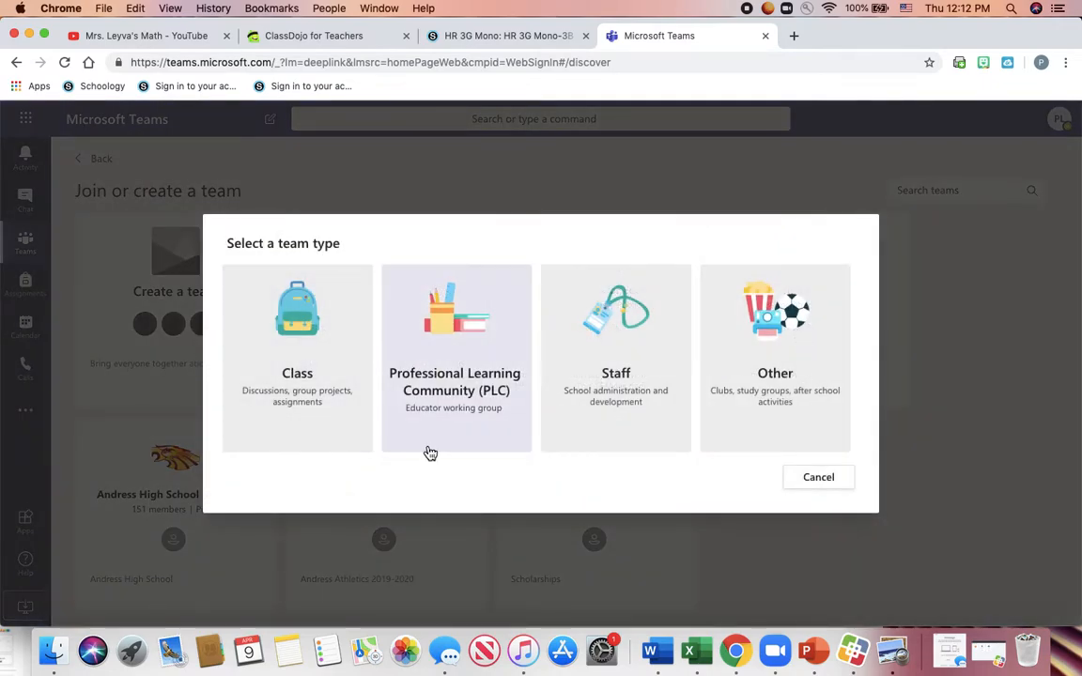
{"action": "left_click", "coordinate": [310, 330]}
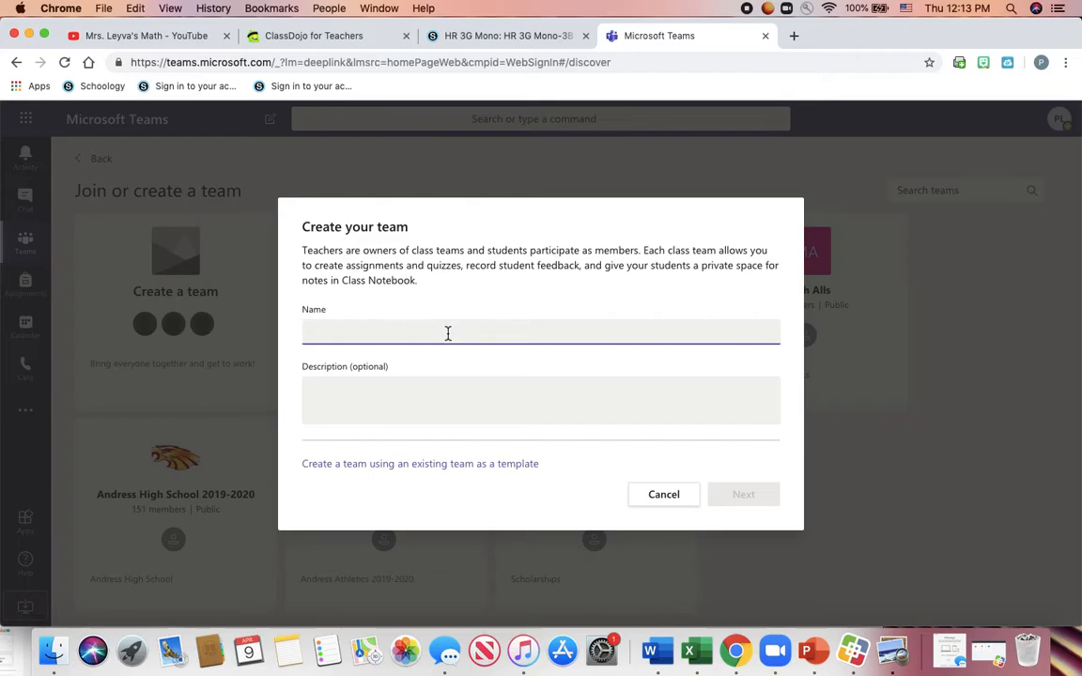
- Name the team 'Third Grade Teachers' with description 'PLC' and create it
{"action": "type", "text": "Third grade"}
{"action": "key", "text": "BackSpace"}
{"action": "key", "text": "BackSpace"}
{"action": "key", "text": "BackSpace"}
{"action": "key", "text": "BackSpace"}
{"action": "key", "text": "BackSpace"}
{"action": "key", "text": "BackSpace"}
{"action": "key", "text": "BackSpace"}
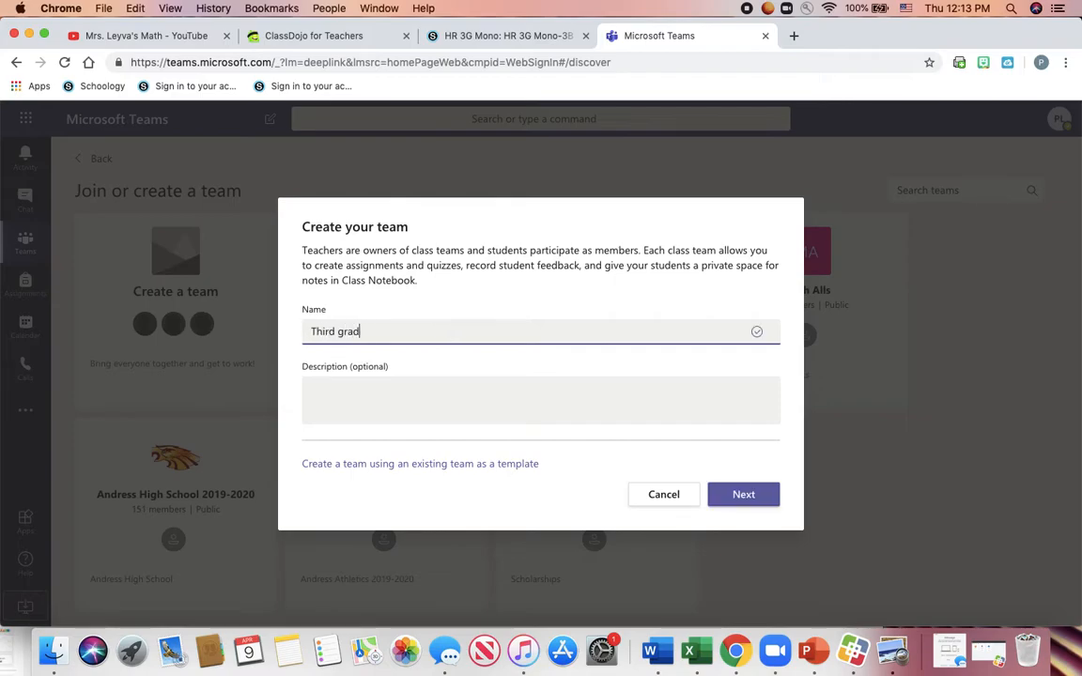
{"action": "type", "text": "Grade Teachers"}
{"action": "left_click", "coordinate": [454, 401]}
{"action": "type", "text": "PLC"}
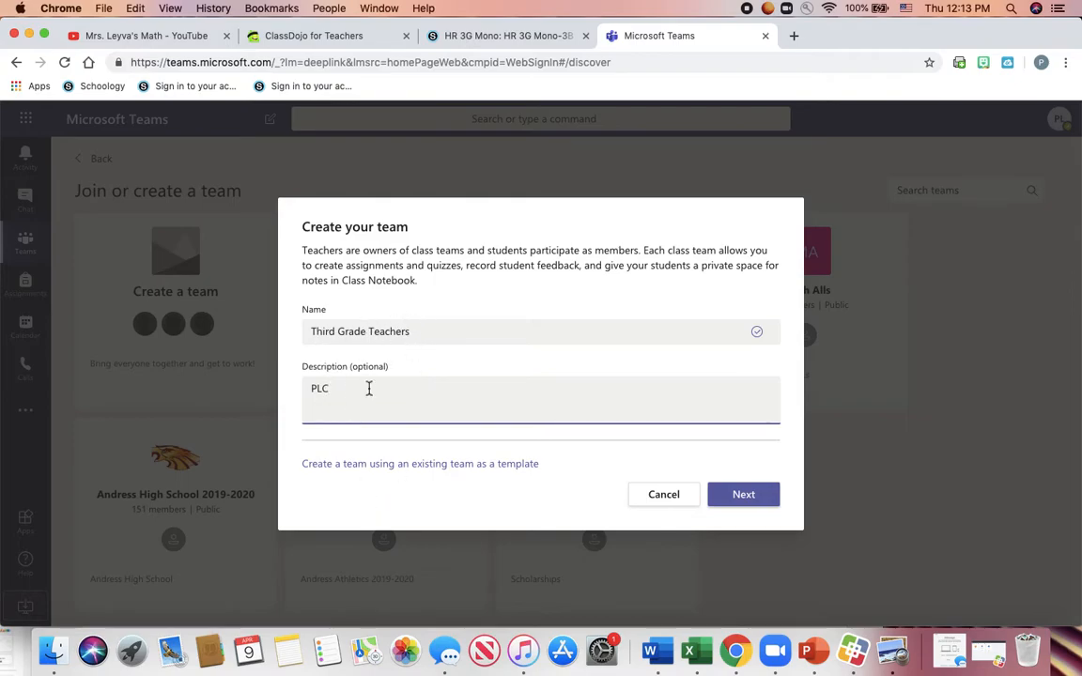
{"action": "left_click", "coordinate": [761, 503]}
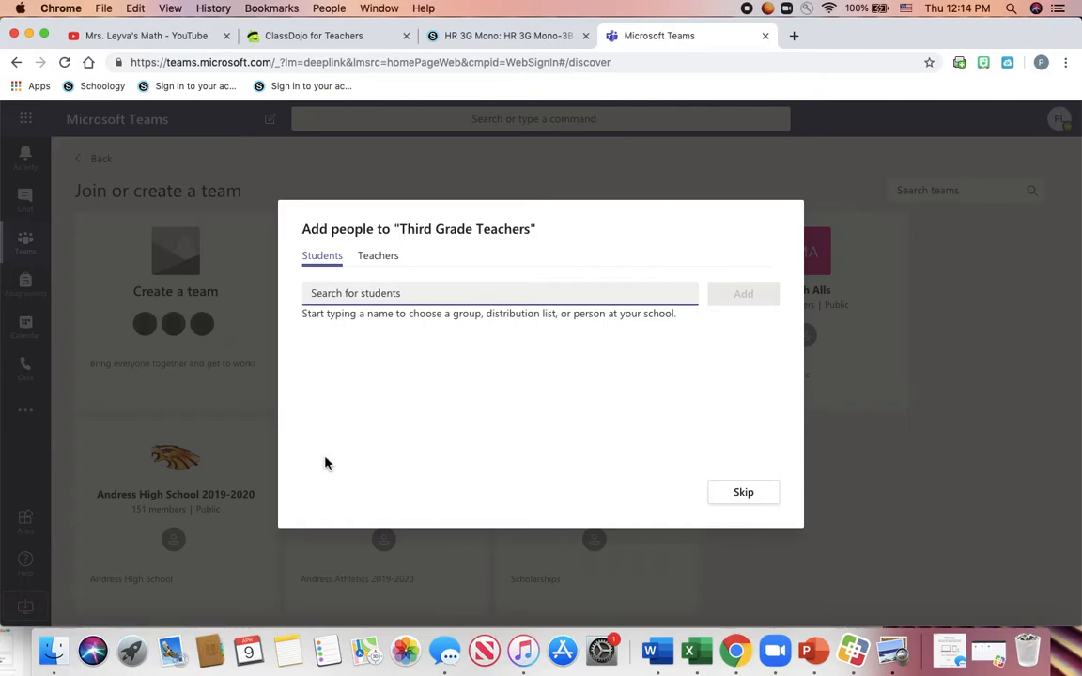
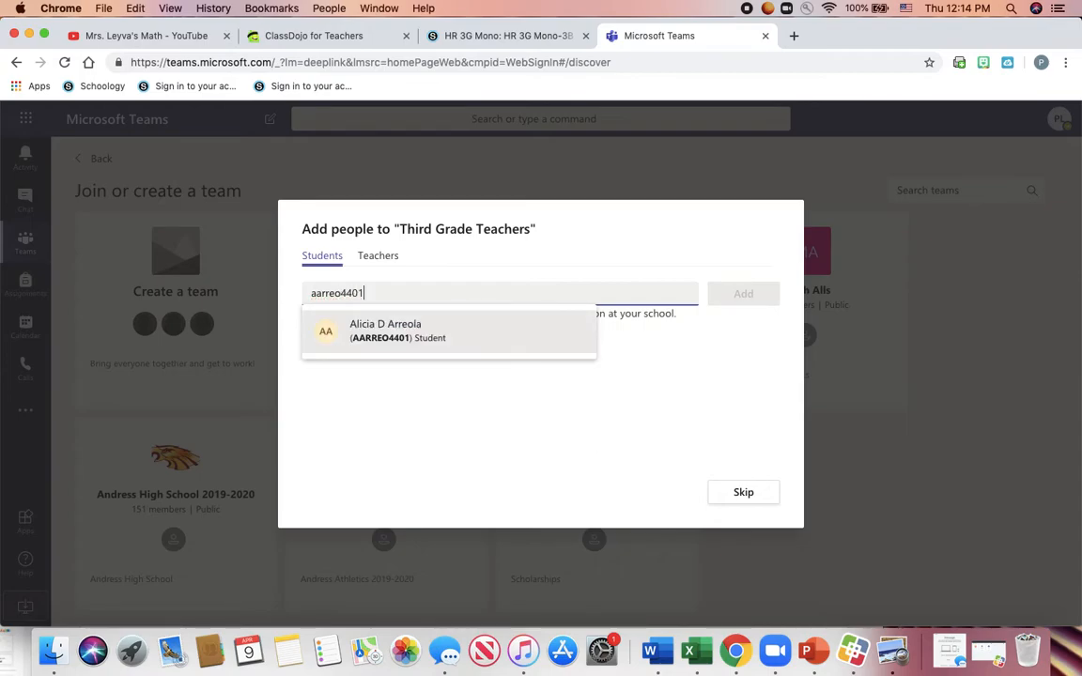
- Search for and add the first two students by their usernames
{"action": "left_click", "coordinate": [433, 343]}
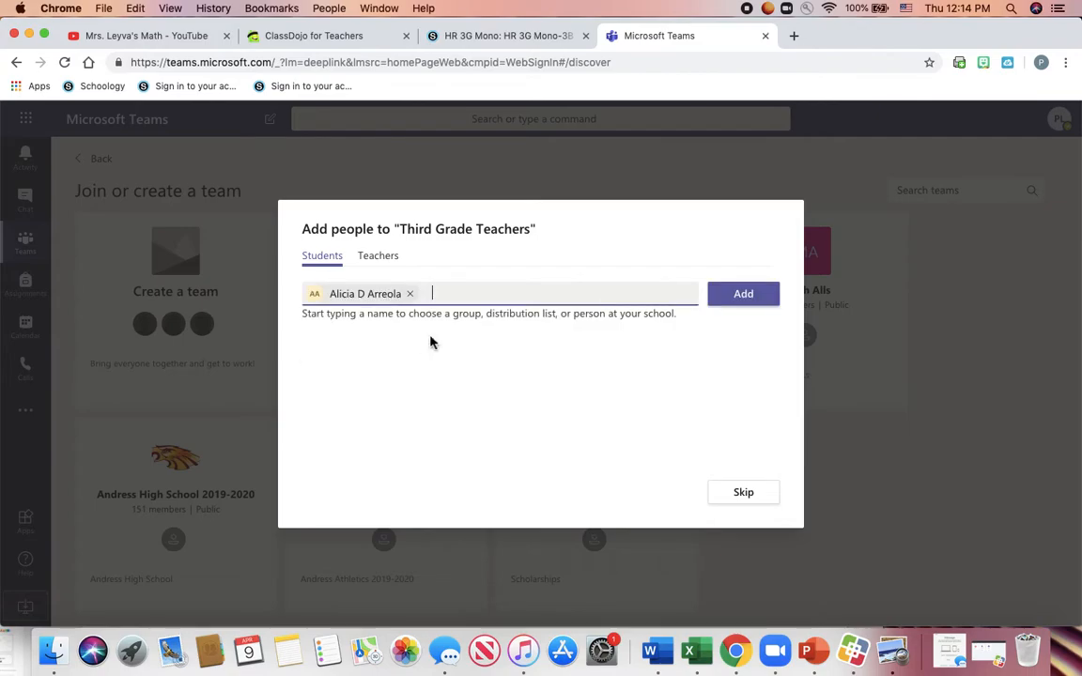
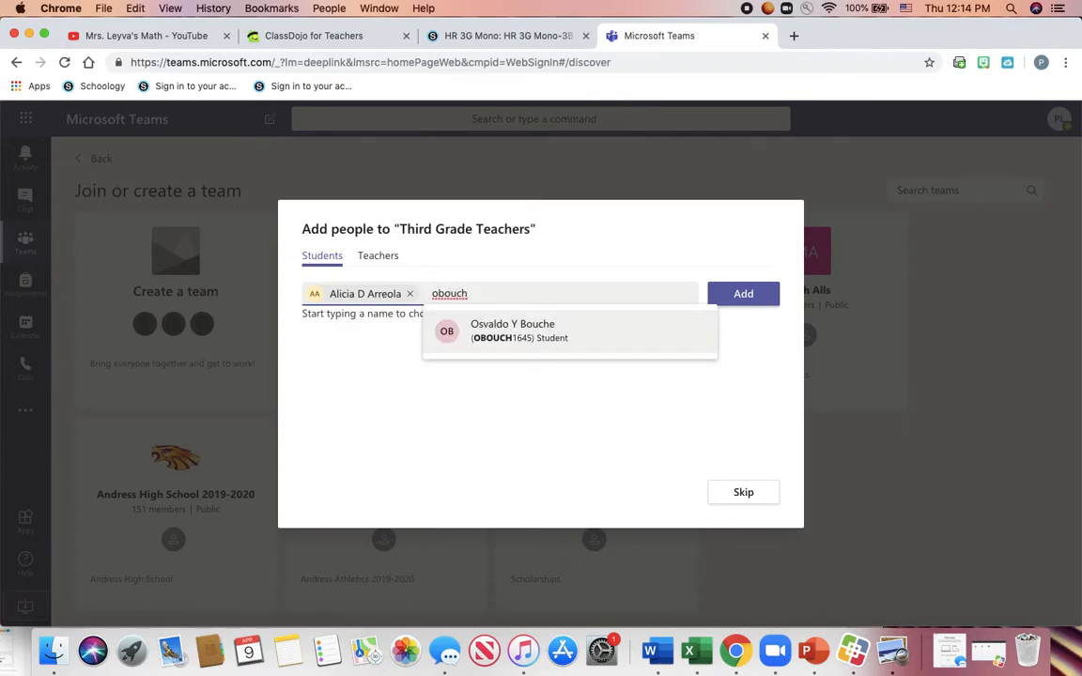
{"action": "left_click", "coordinate": [526, 351]}
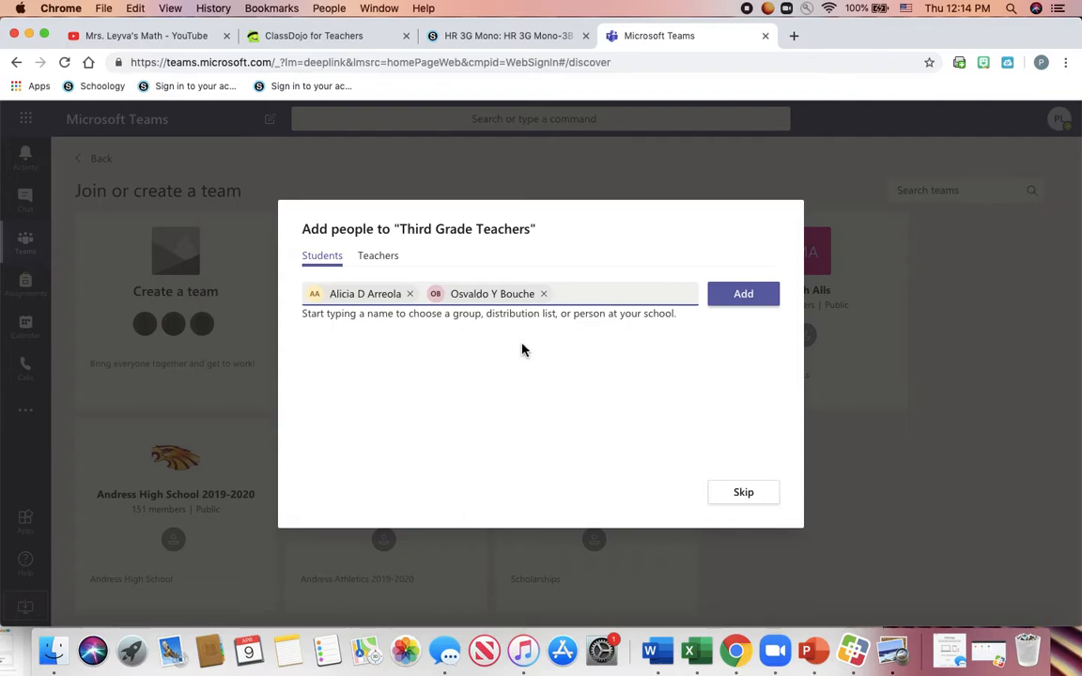
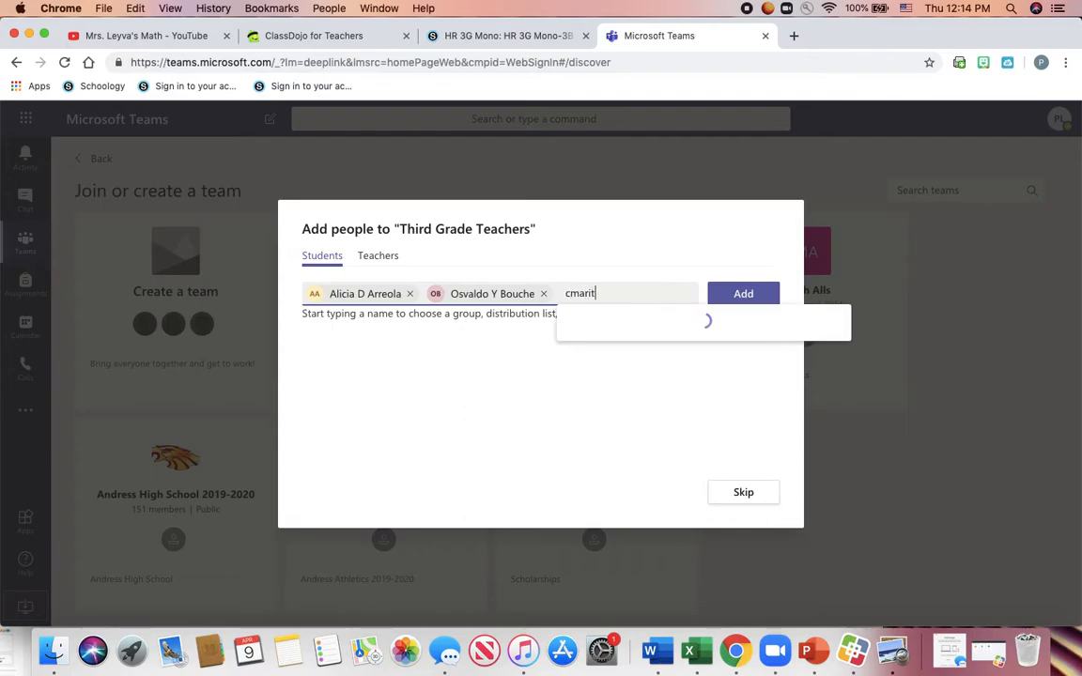
- Search for a third student by username and pick the first suggestion
{"action": "type", "text": "rti"}
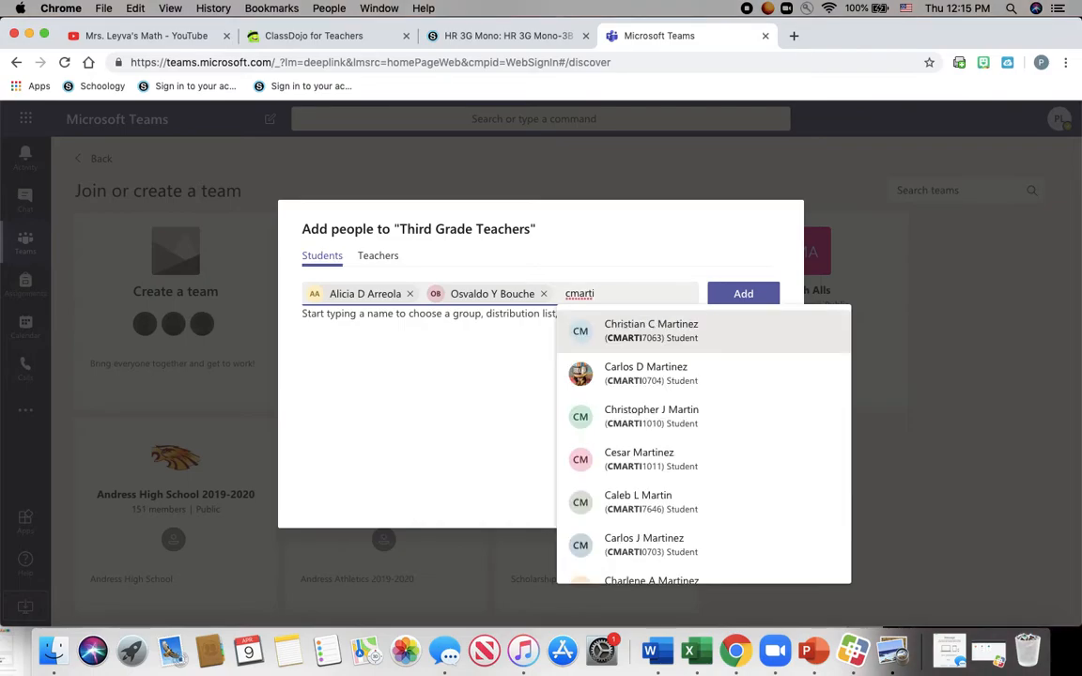
{"action": "scroll", "coordinate": [718, 415], "scroll_direction": "down", "scroll_amount": 1}
{"action": "scroll", "coordinate": [718, 418], "scroll_direction": "down", "scroll_amount": 5}
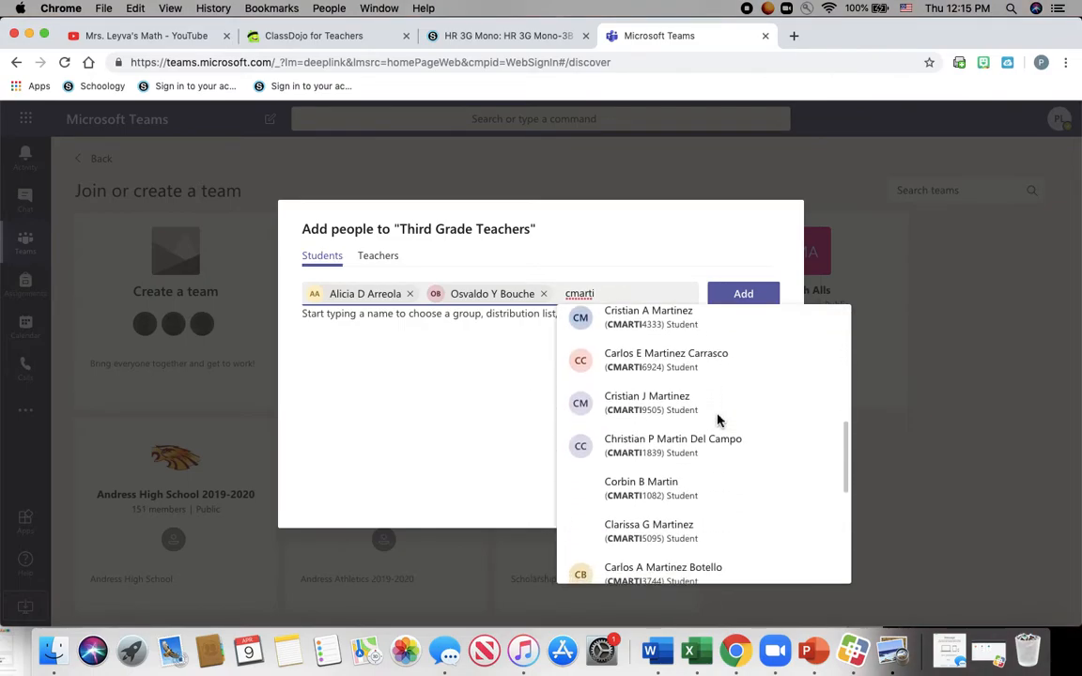
{"action": "scroll", "coordinate": [718, 418], "scroll_direction": "up", "scroll_amount": 6}
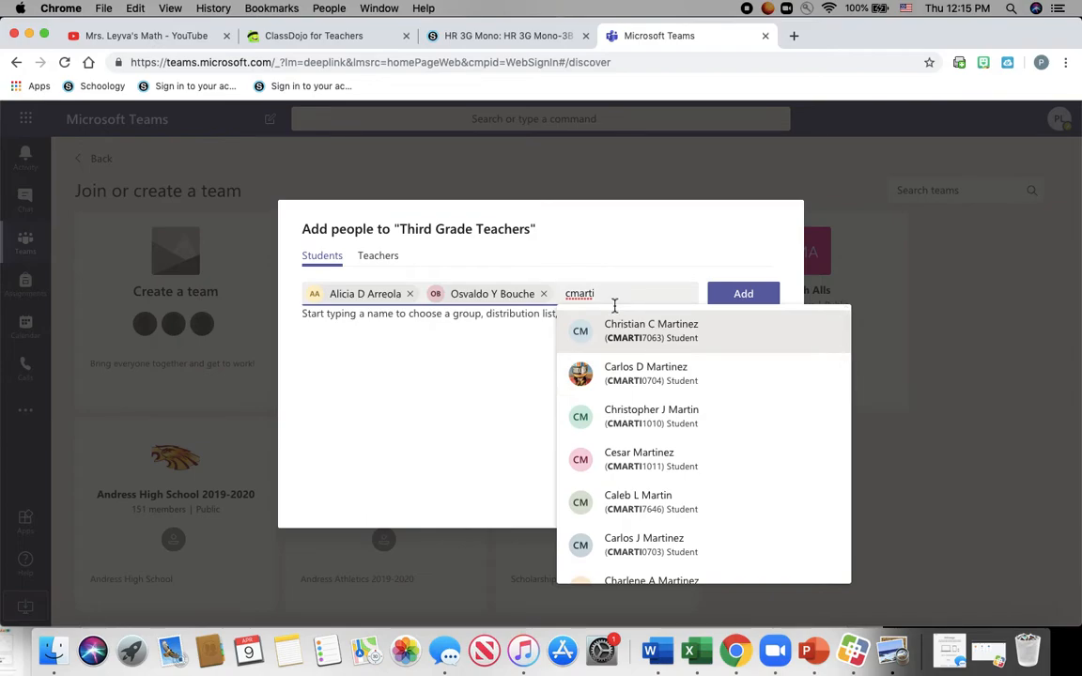
{"action": "type", "text": "7"}
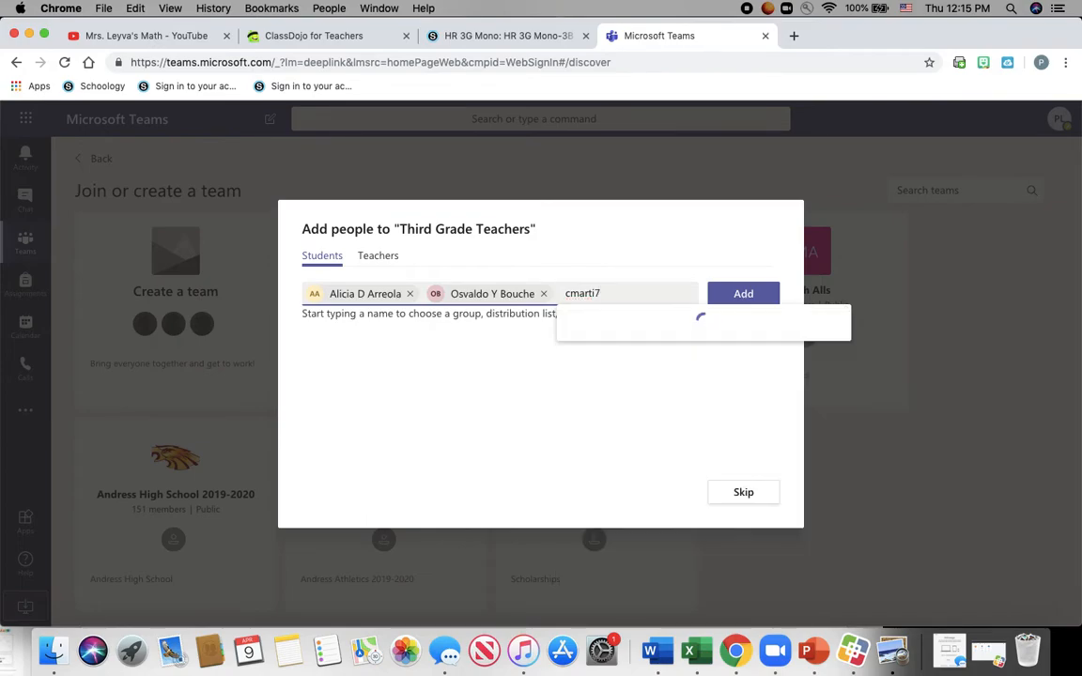
{"action": "type", "text": "063"}
{"action": "left_click", "coordinate": [632, 356]}
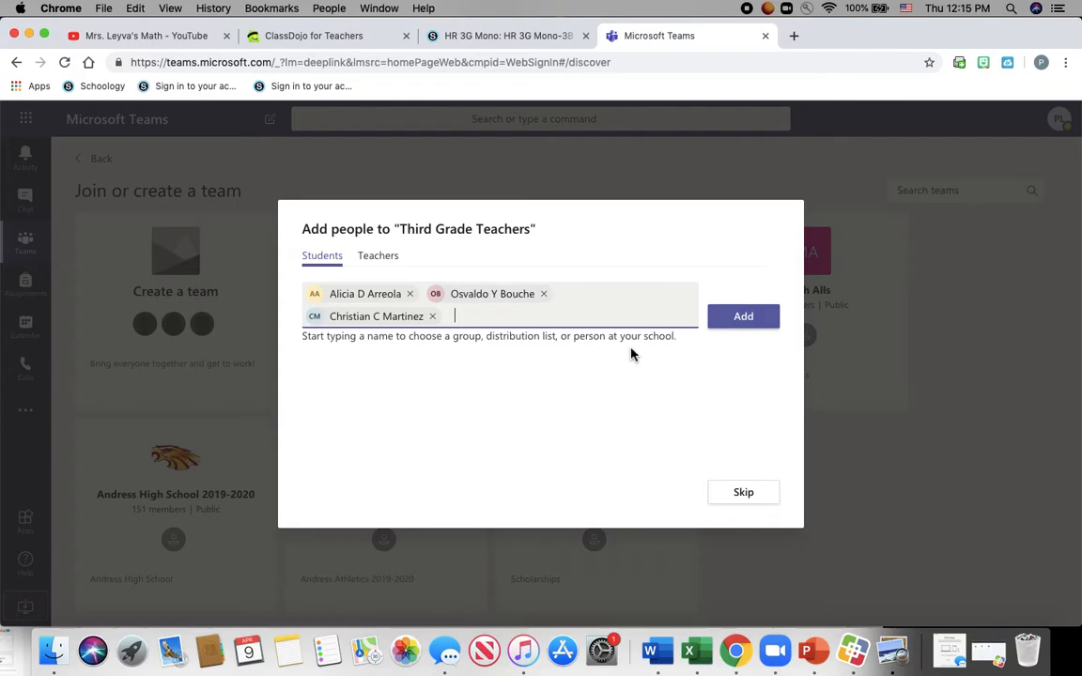
- Add three more people by surname and remove one wrongly added student
{"action": "type", "text": "Sanchez"}
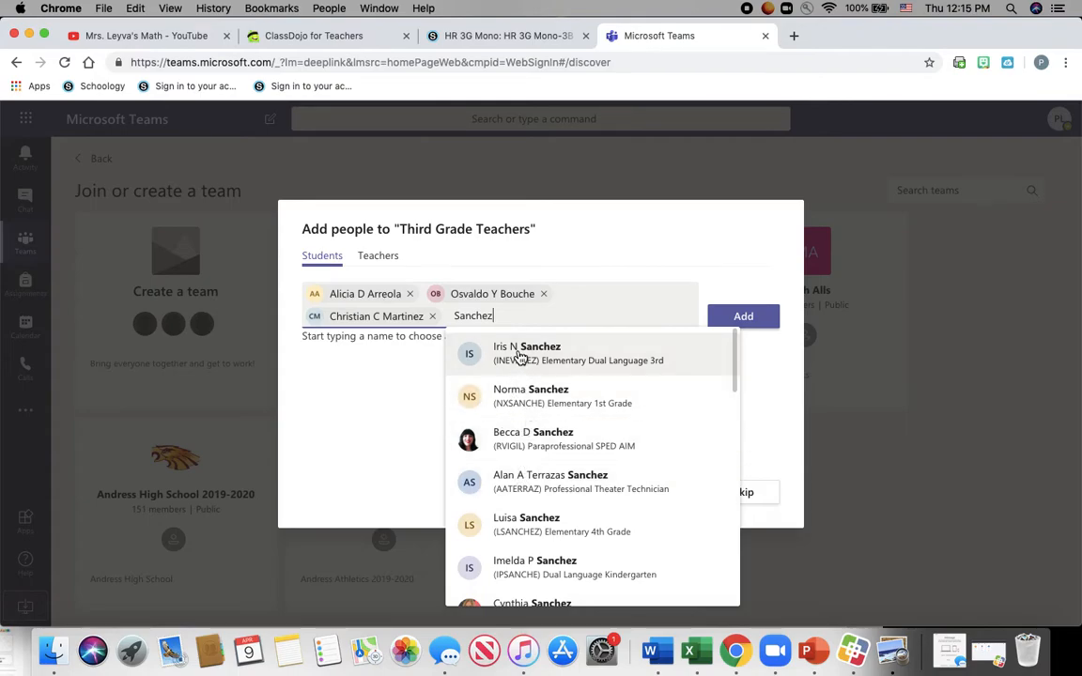
{"action": "left_click", "coordinate": [521, 357]}
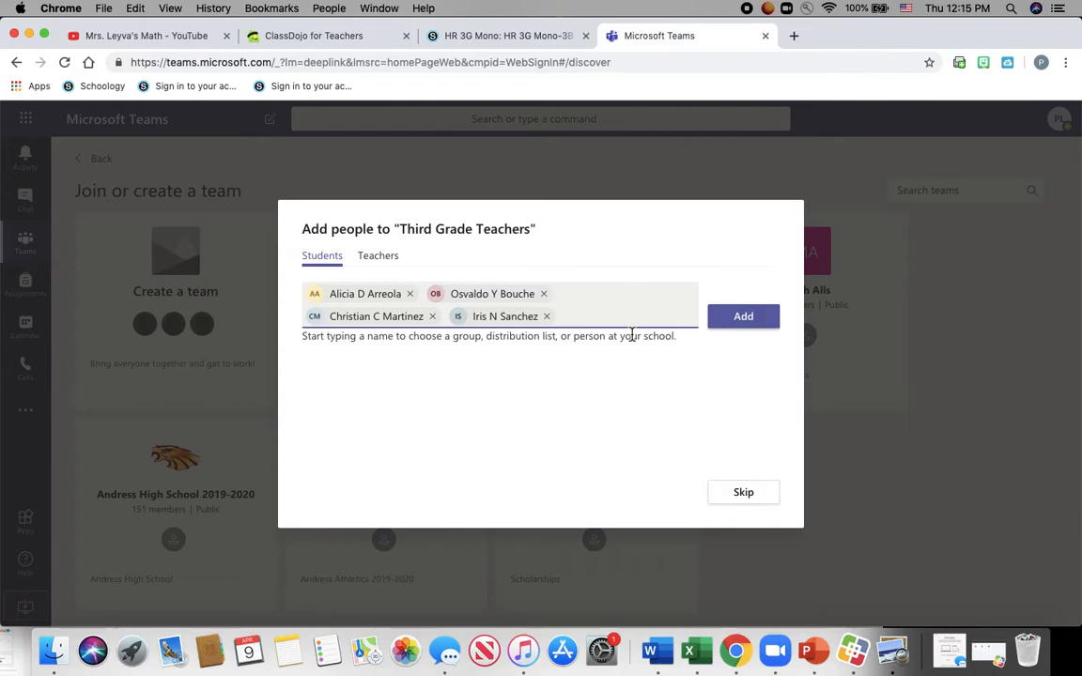
{"action": "type", "text": "Estala"}
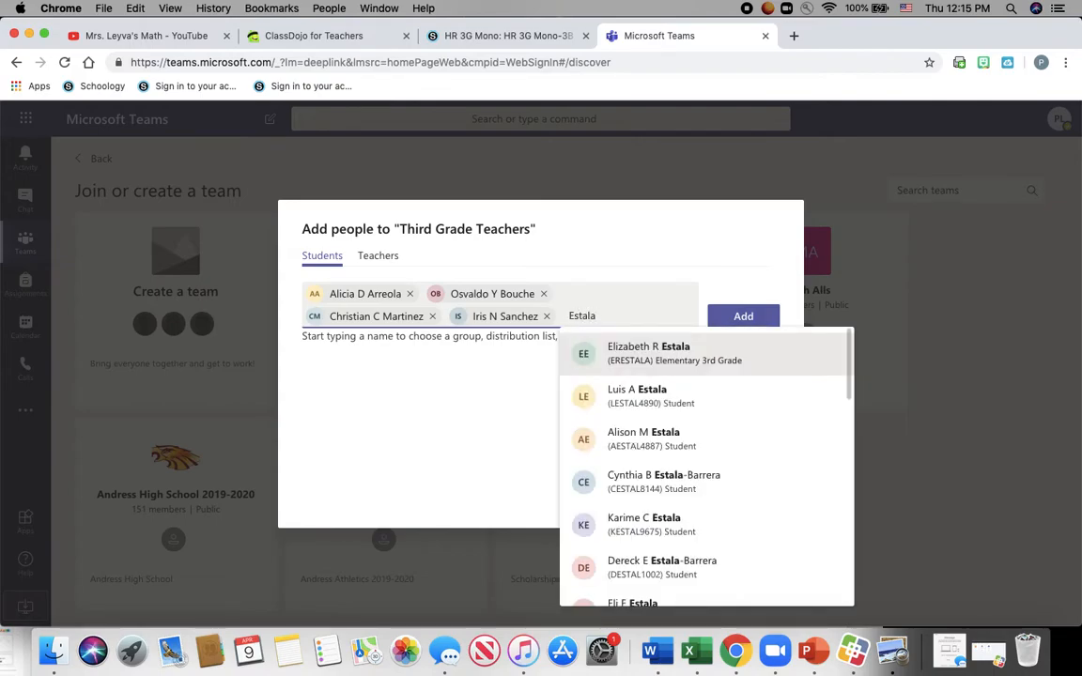
{"action": "left_click", "coordinate": [683, 362]}
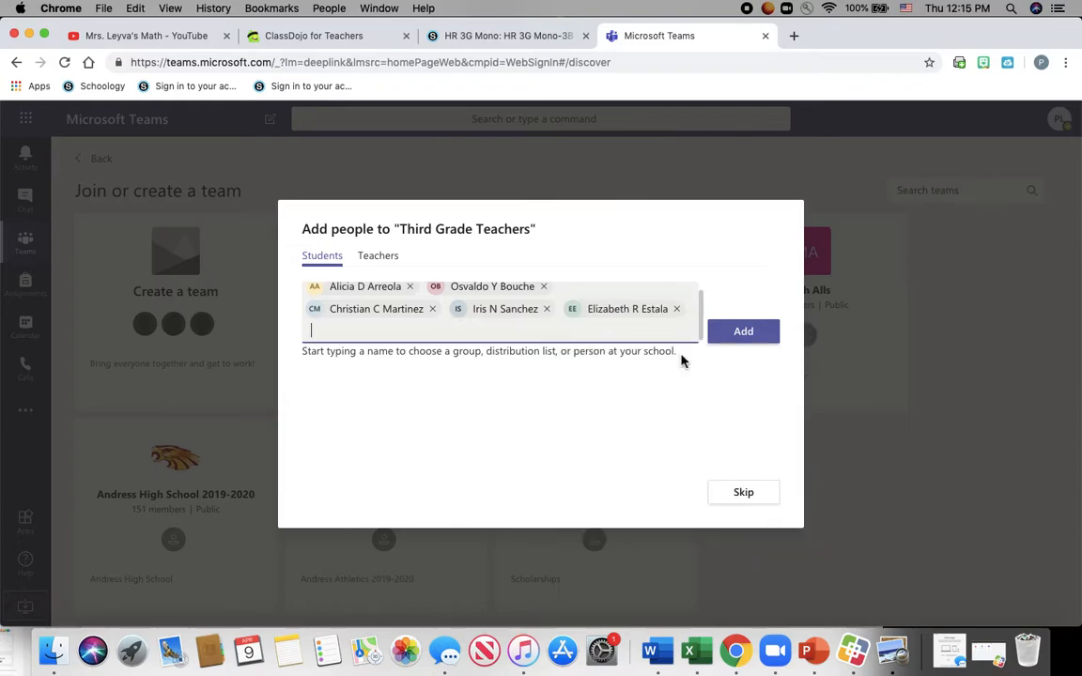
{"action": "type", "text": "Heredi"}
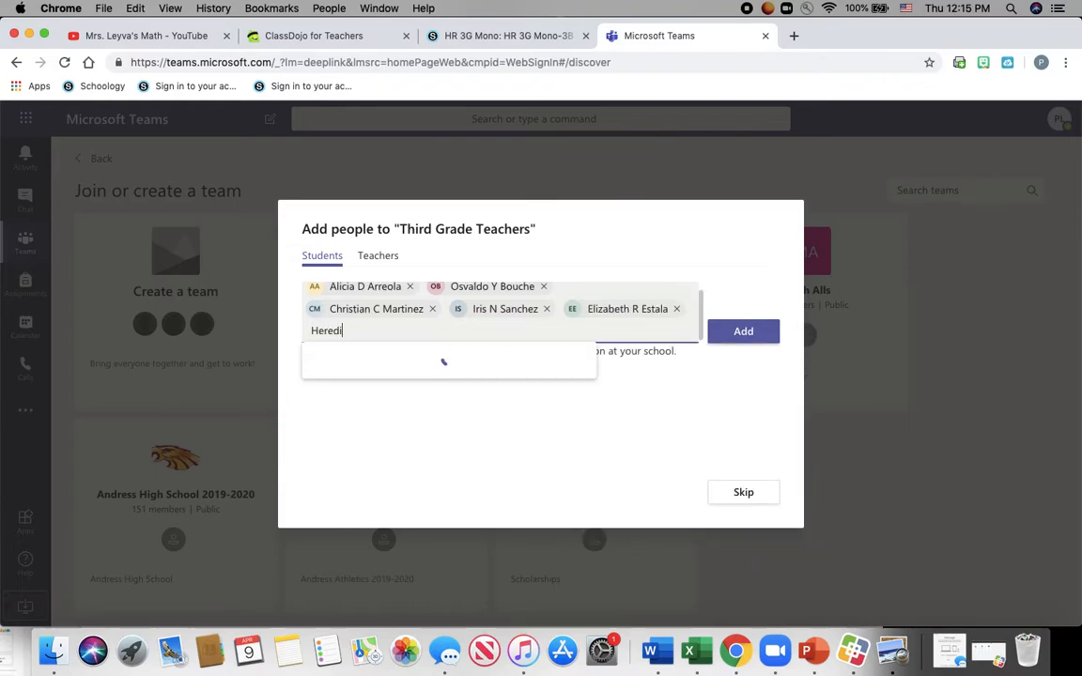
{"action": "type", "text": "a"}
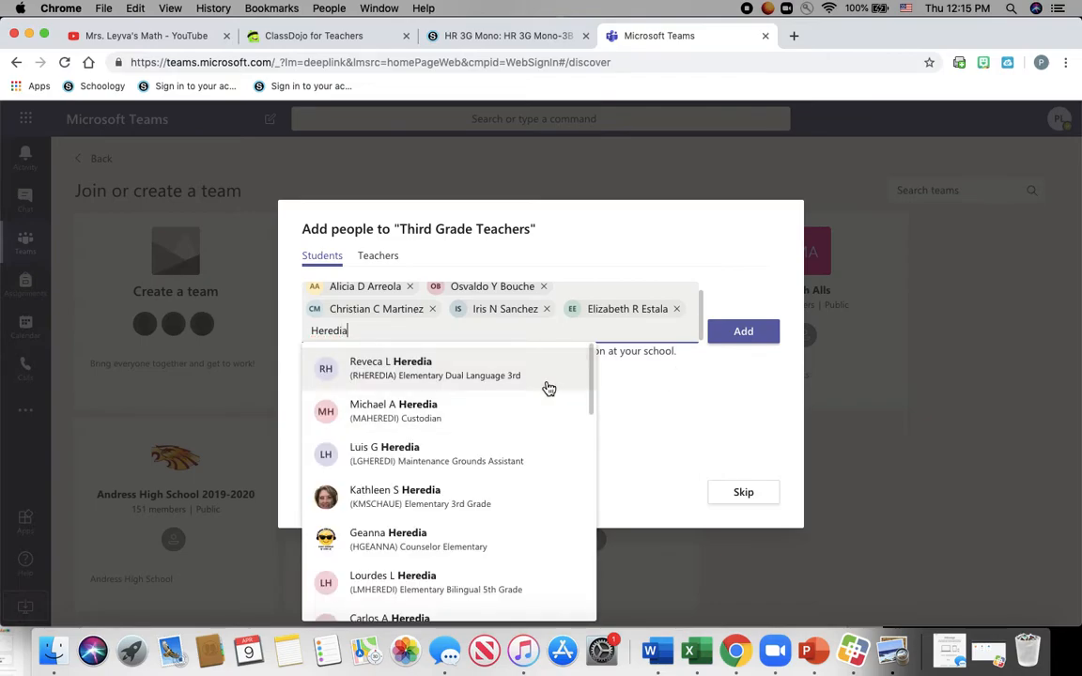
{"action": "left_click", "coordinate": [502, 375]}
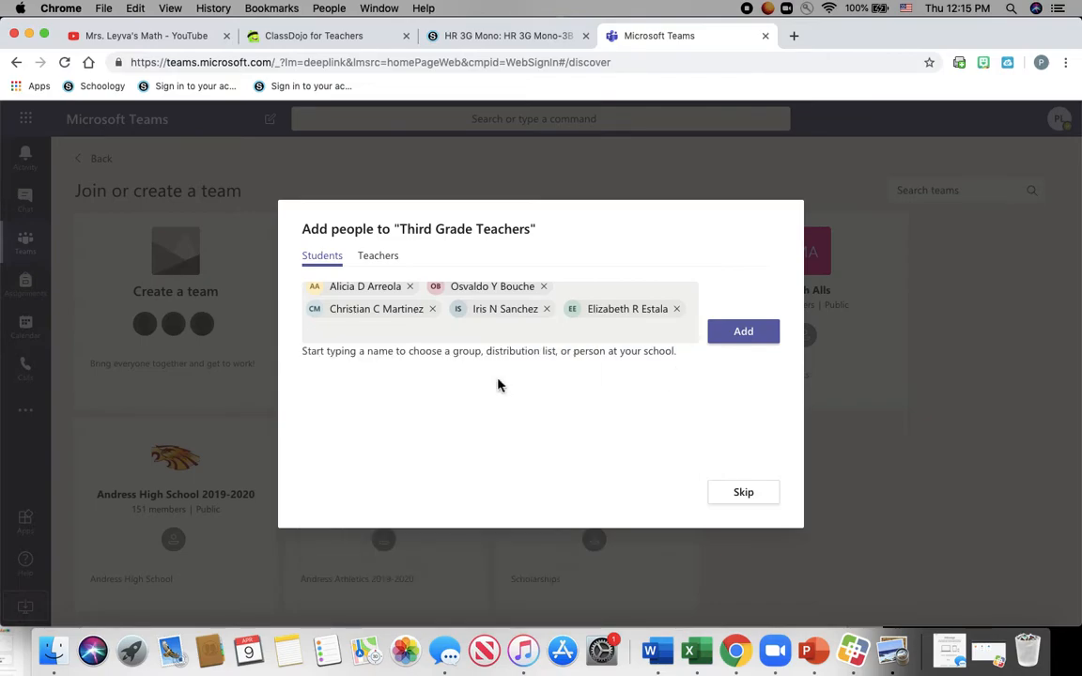
{"action": "left_click", "coordinate": [433, 309]}
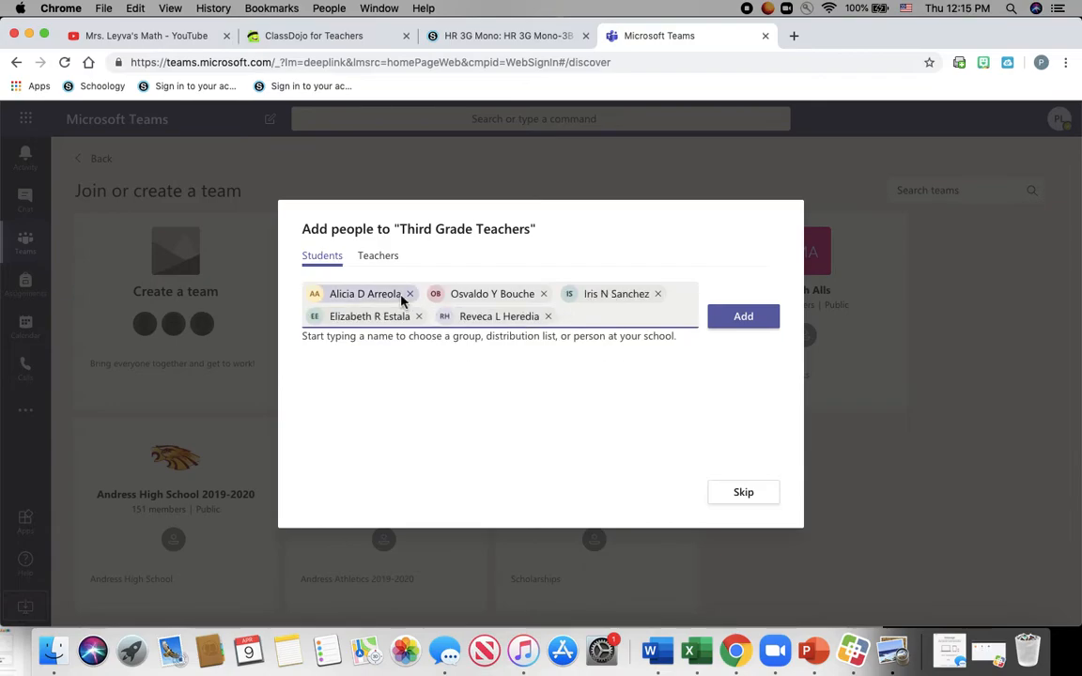
- Remove every queued student chip for Third Grade Teachers and switch to the Teachers tab
{"action": "mouse_move", "coordinate": [437, 299]}
{"action": "left_click", "coordinate": [410, 294]}
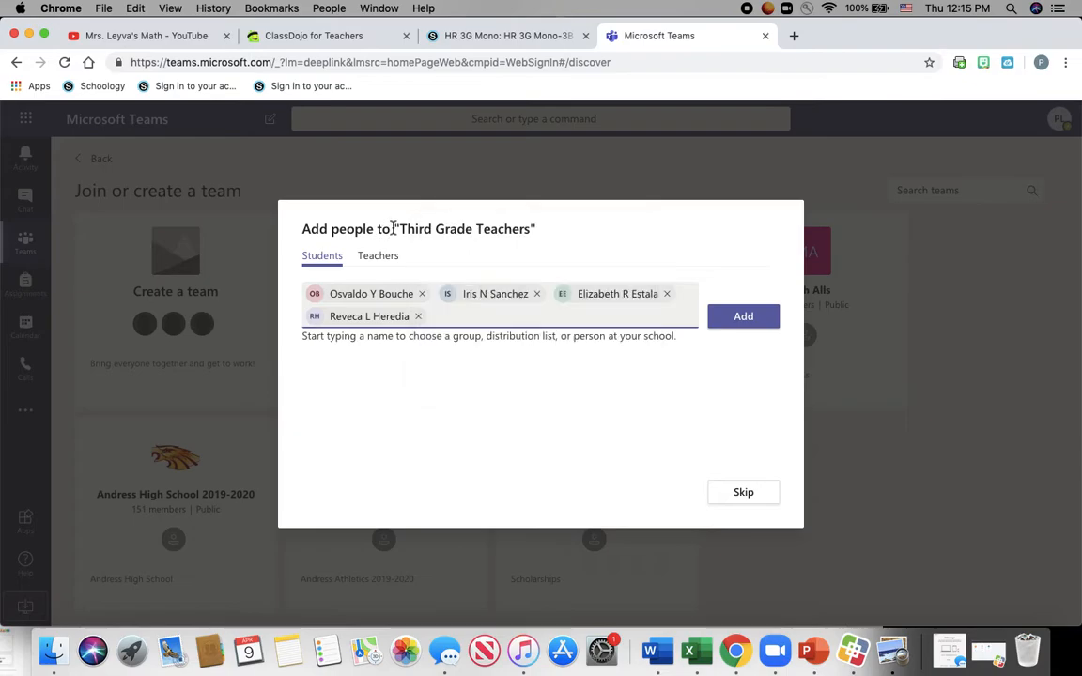
{"action": "left_click", "coordinate": [422, 296]}
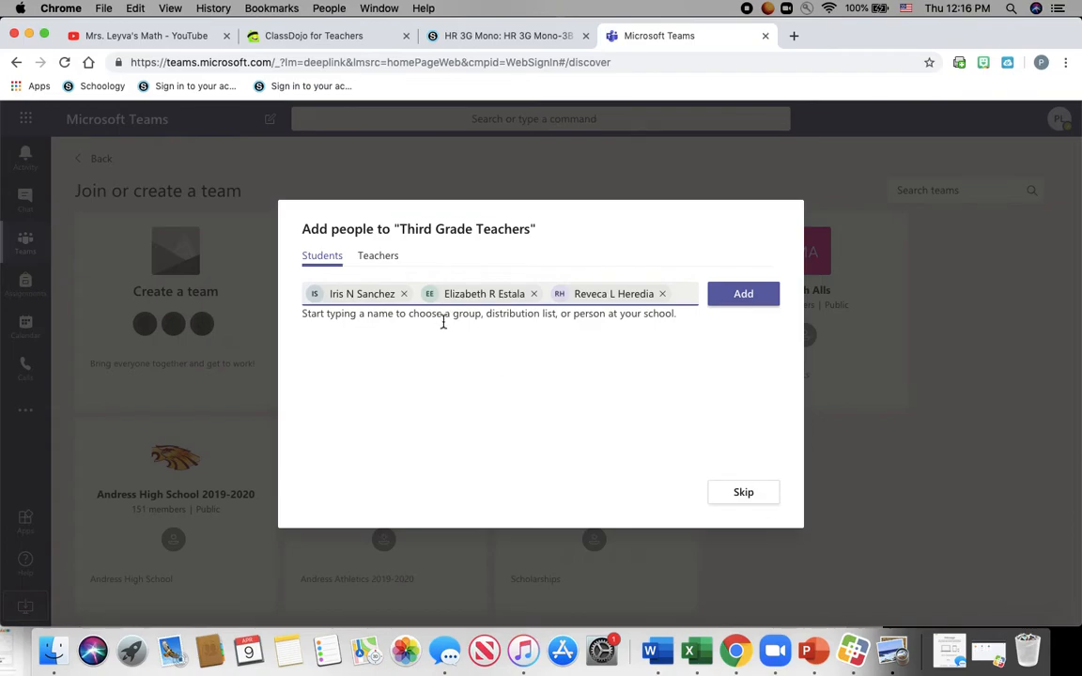
{"action": "left_click", "coordinate": [389, 259]}
{"action": "left_click", "coordinate": [404, 294]}
{"action": "left_click", "coordinate": [419, 294]}
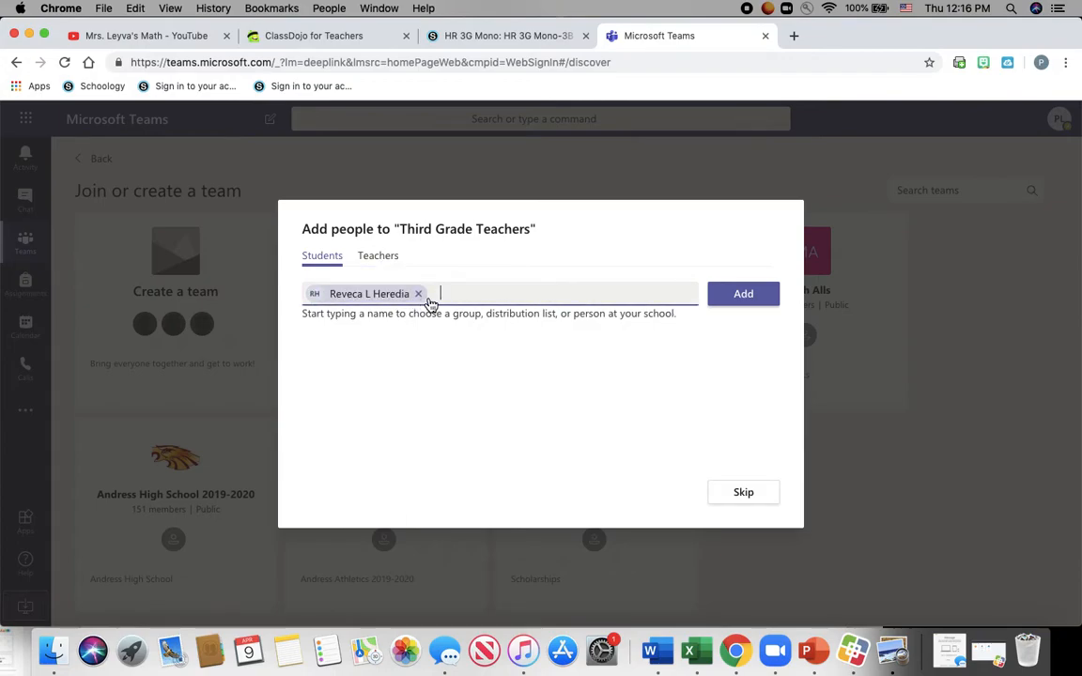
{"action": "left_click", "coordinate": [418, 295]}
{"action": "left_click", "coordinate": [379, 258]}
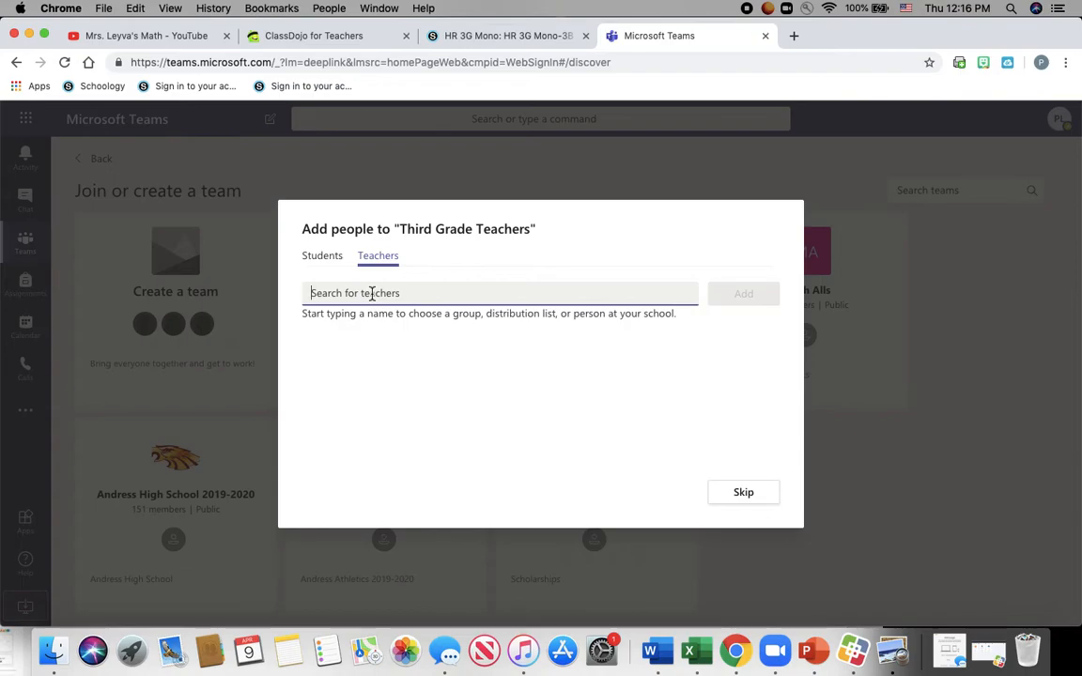
- Search for and select four teachers from the suggestions, then add them to Third Grade Teachers
{"action": "type", "text": "esta"}
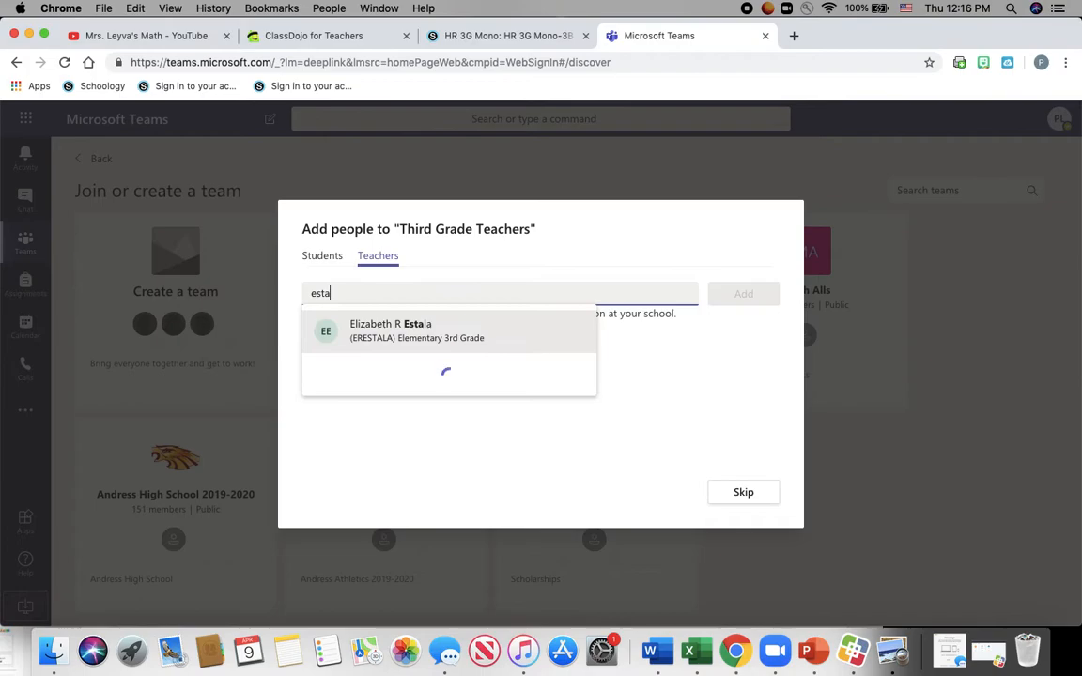
{"action": "left_click", "coordinate": [437, 332]}
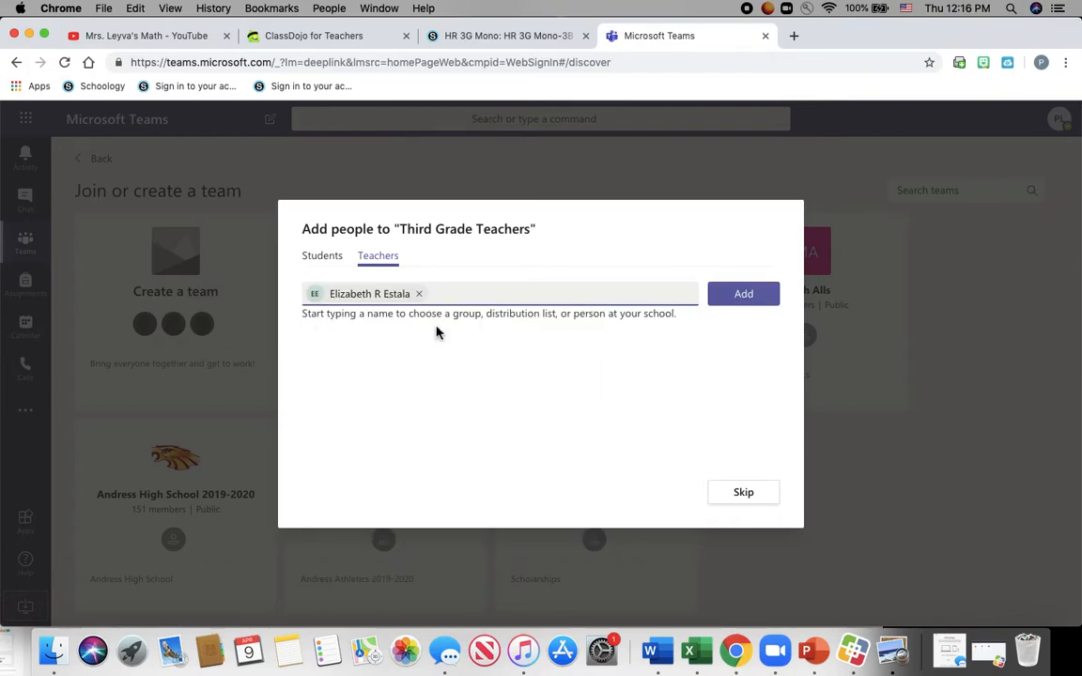
{"action": "type", "text": "here"}
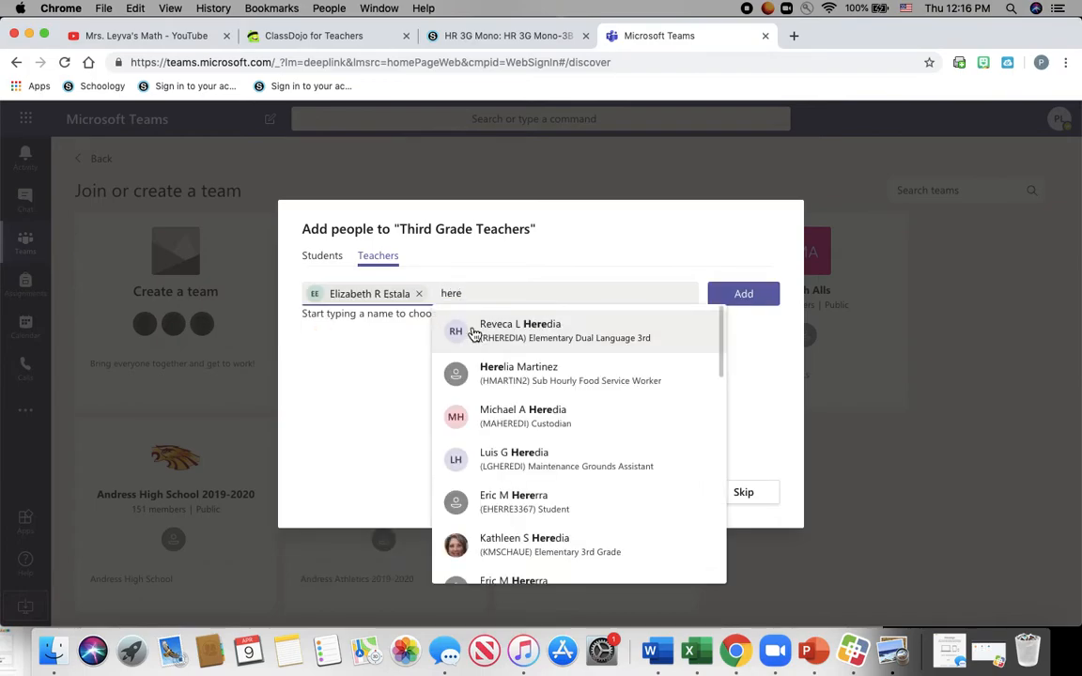
{"action": "left_click", "coordinate": [501, 340]}
{"action": "type", "text": "sanxh"}
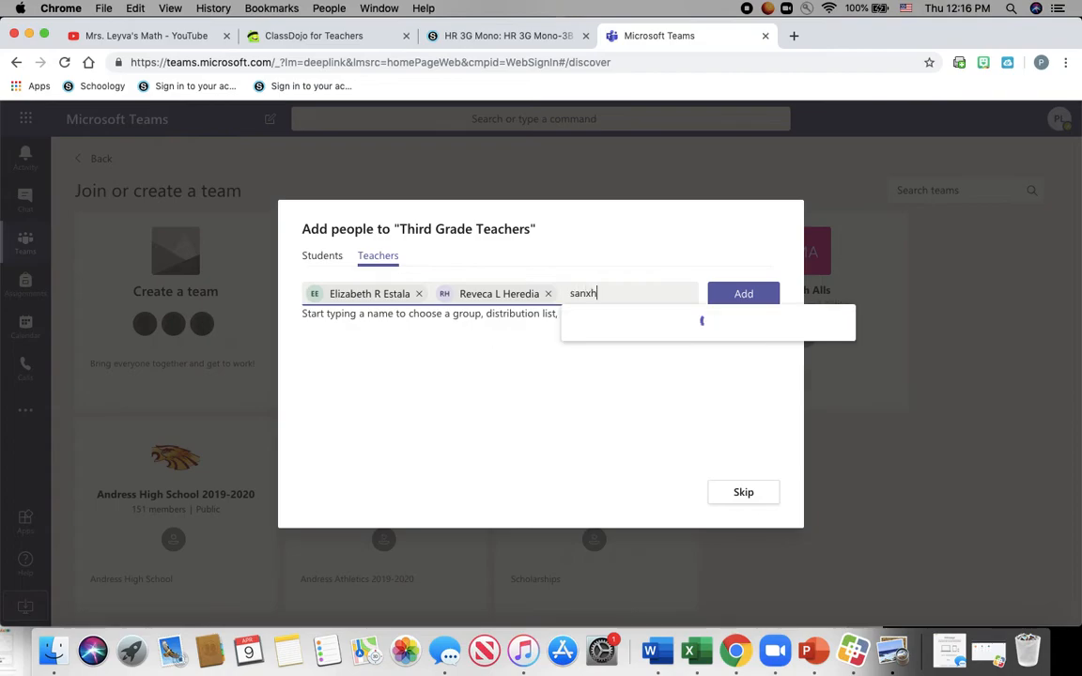
{"action": "key", "text": "BackSpace"}
{"action": "key", "text": "BackSpace"}
{"action": "type", "text": "c"}
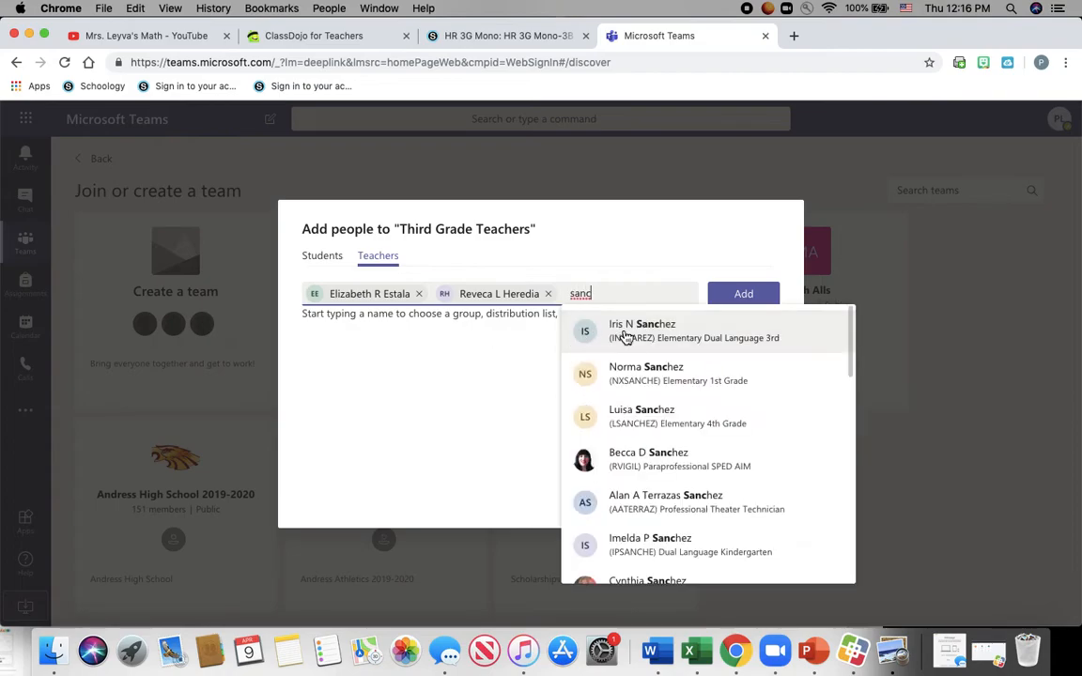
{"action": "left_click", "coordinate": [639, 344]}
{"action": "type", "text": "ct"}
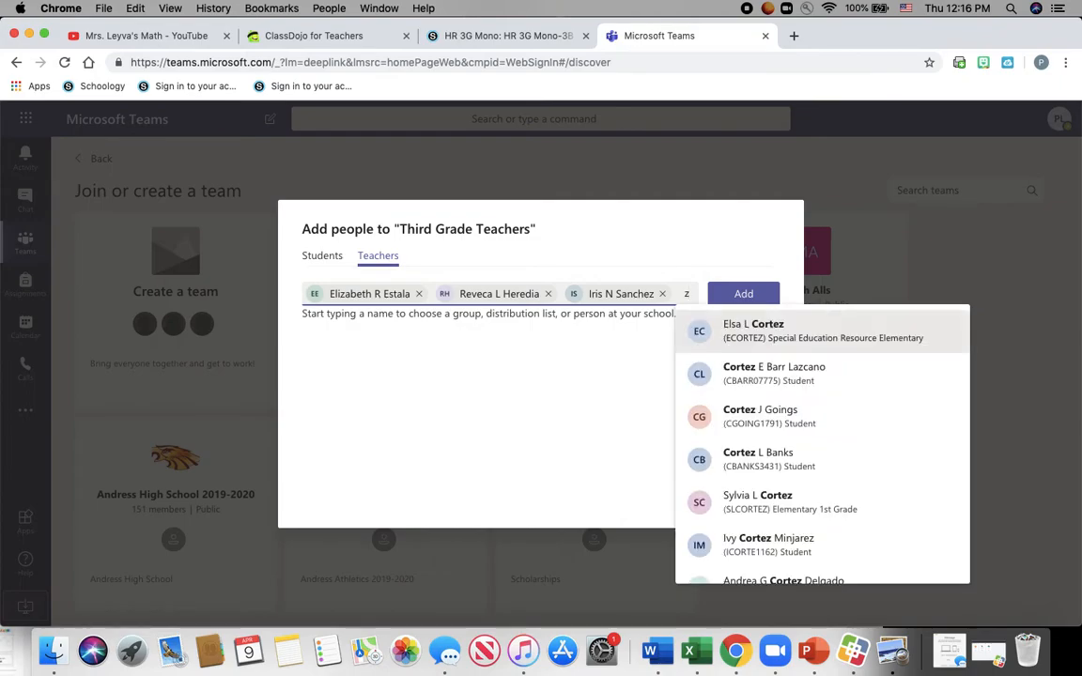
{"action": "left_click", "coordinate": [752, 337]}
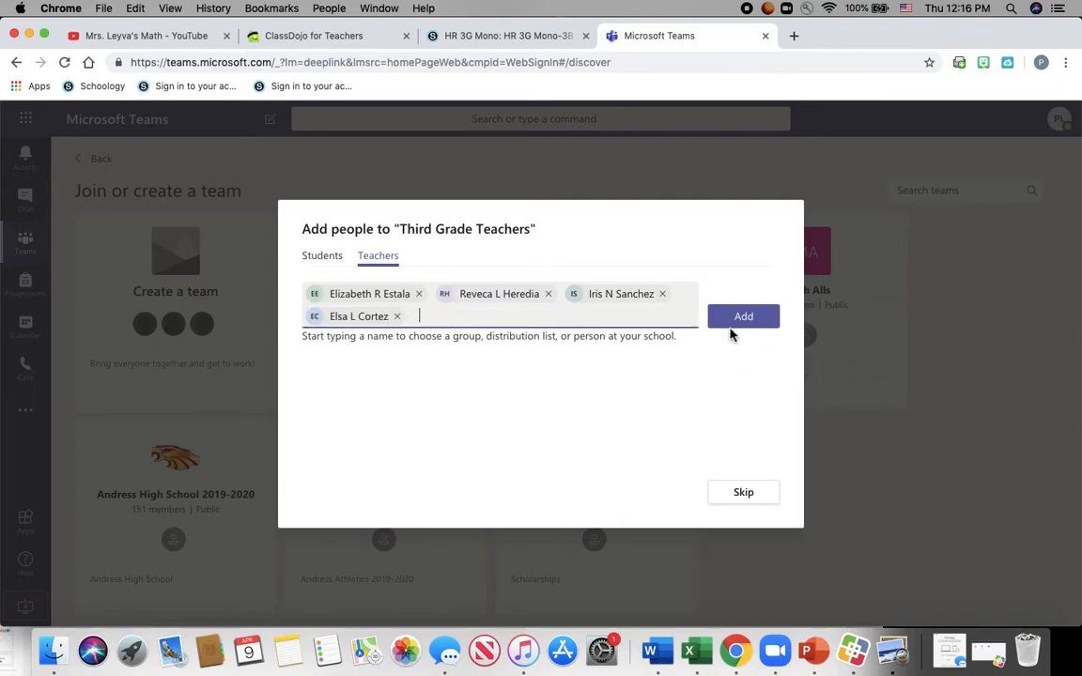
{"action": "left_click", "coordinate": [749, 321]}
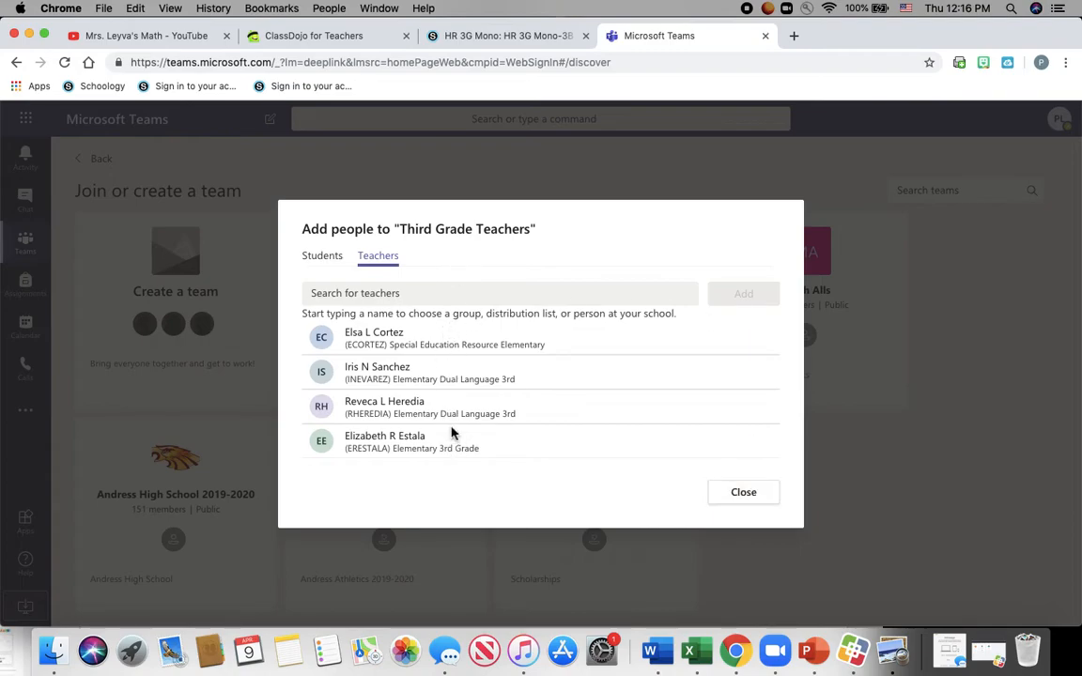
- Close the Add people dialog and go to the Teams calendar
{"action": "left_click", "coordinate": [764, 502]}
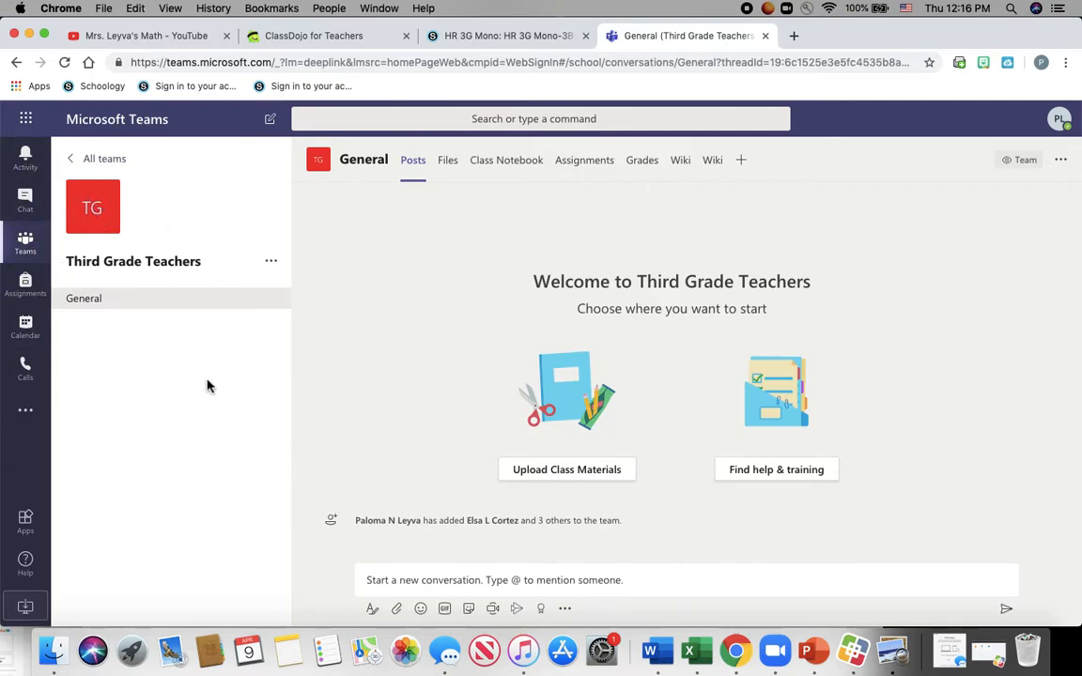
{"action": "left_click", "coordinate": [29, 329]}
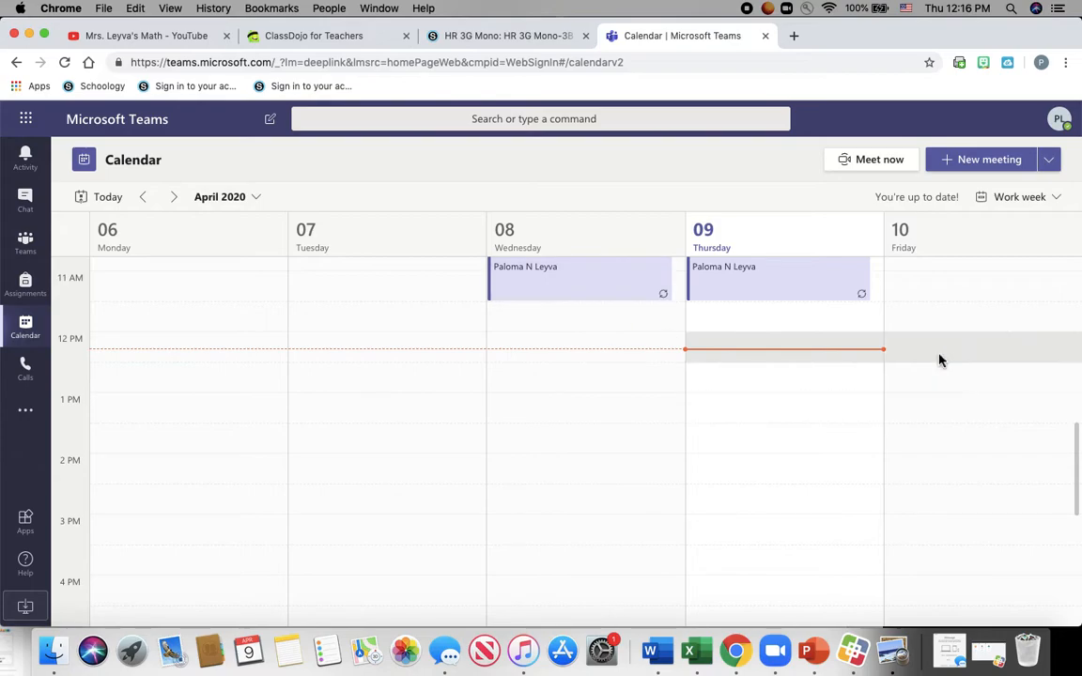
- Start a new meeting titled Monday's Meetings
{"action": "left_click", "coordinate": [983, 171]}
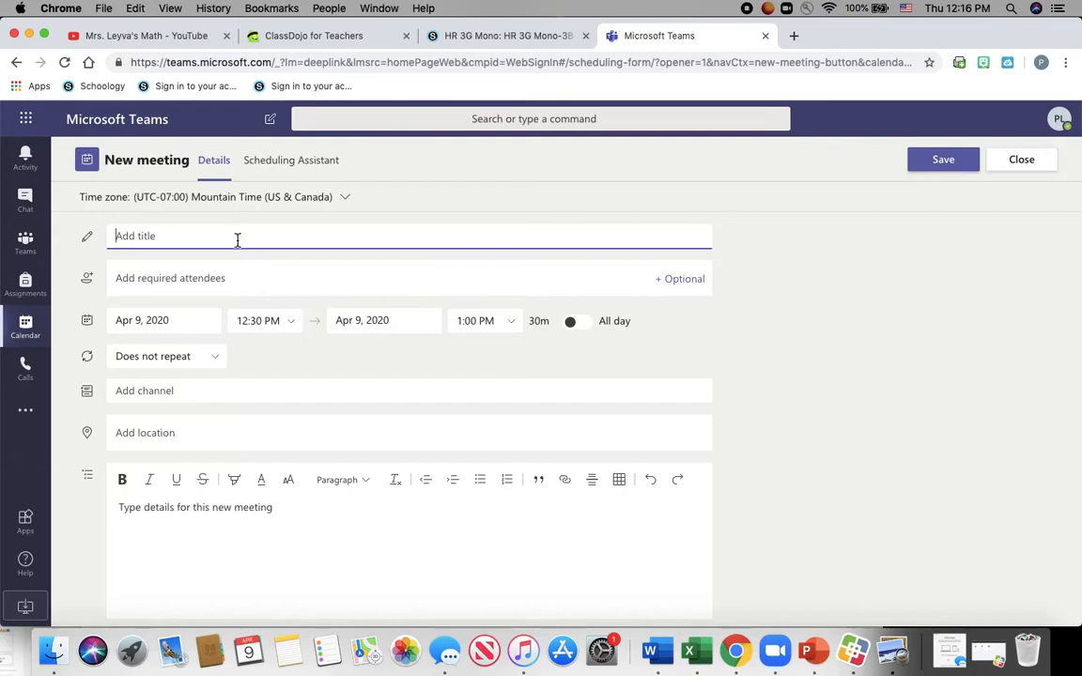
{"action": "type", "text": "Monday's Meetings"}
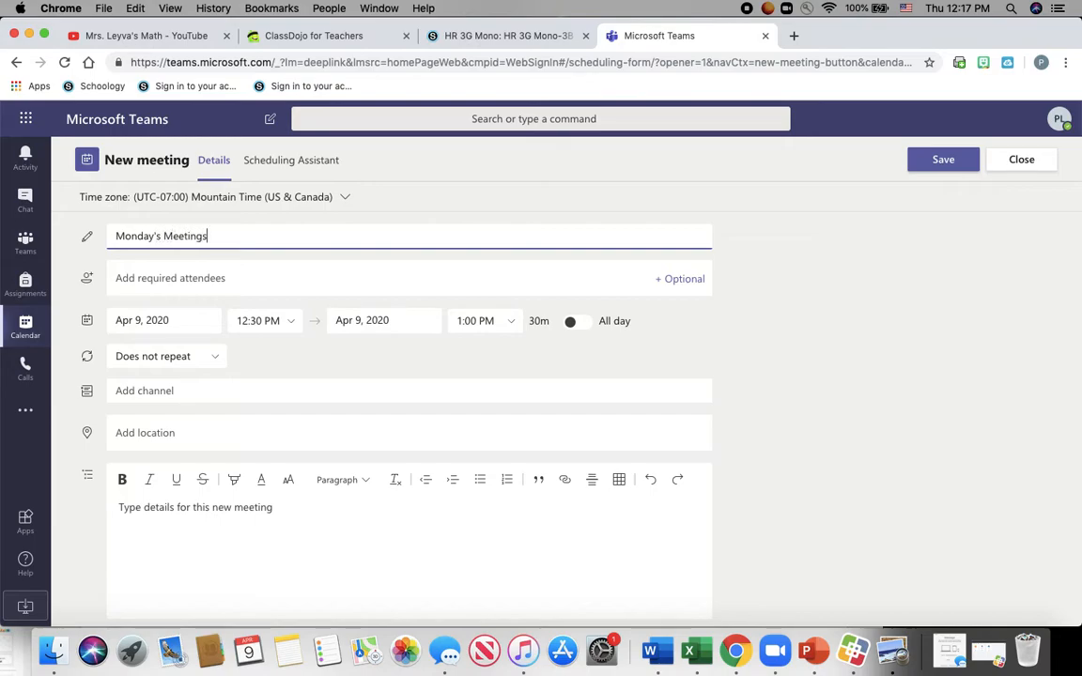
{"action": "left_click", "coordinate": [247, 278]}
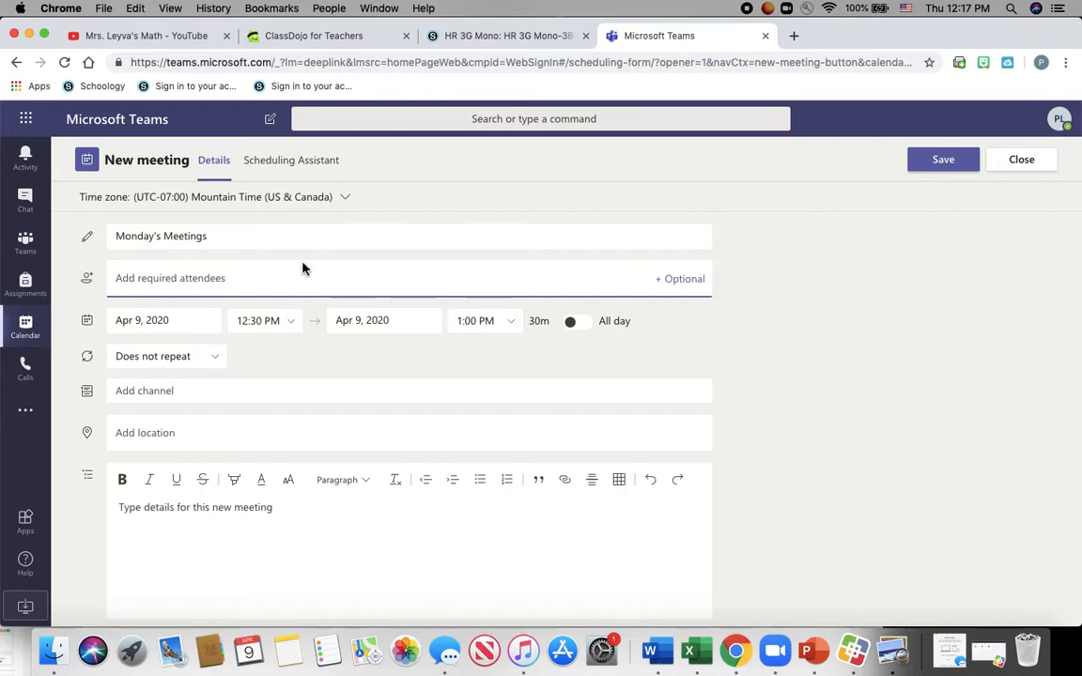
- Add four colleagues from the suggestions as required attendees
{"action": "type", "text": "he"}
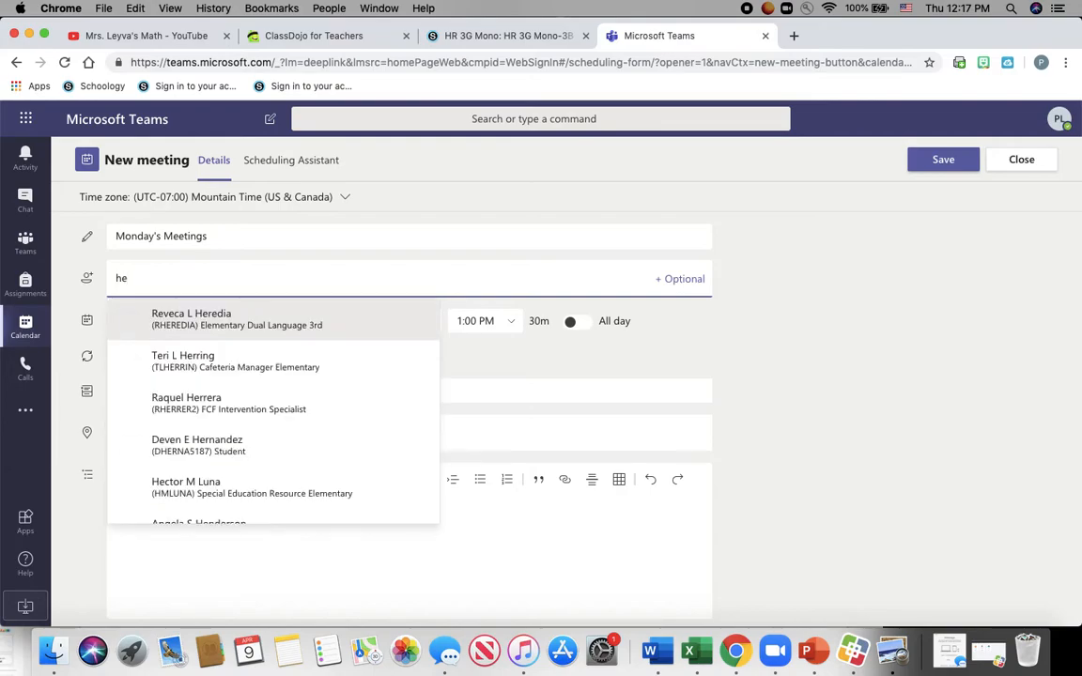
{"action": "left_click", "coordinate": [340, 320]}
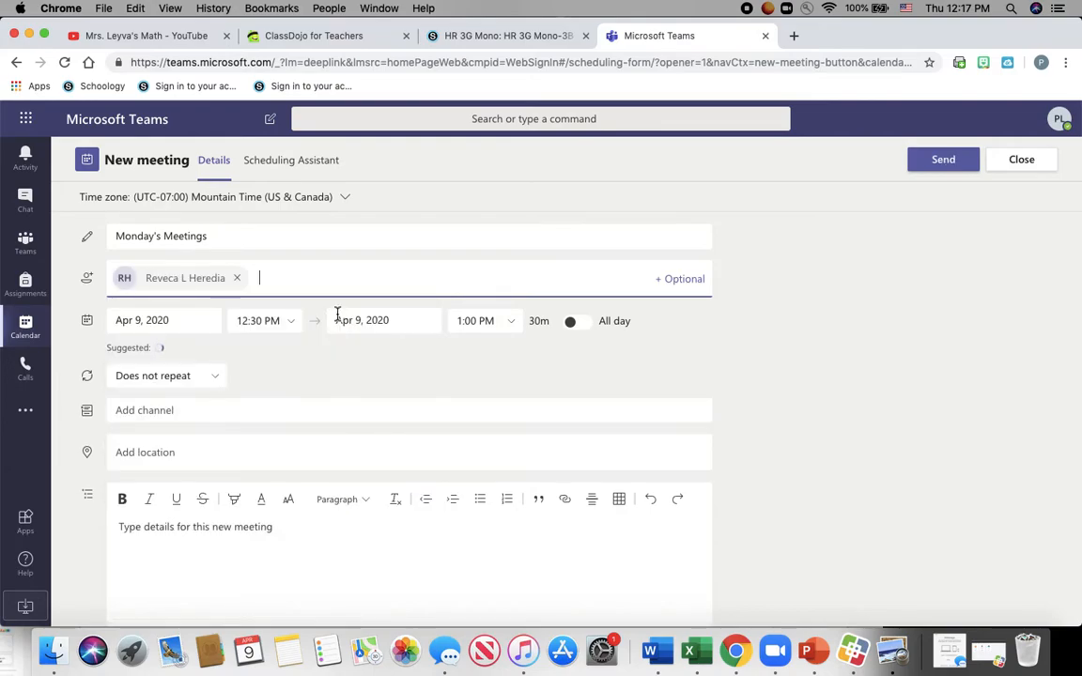
{"action": "left_click", "coordinate": [385, 319]}
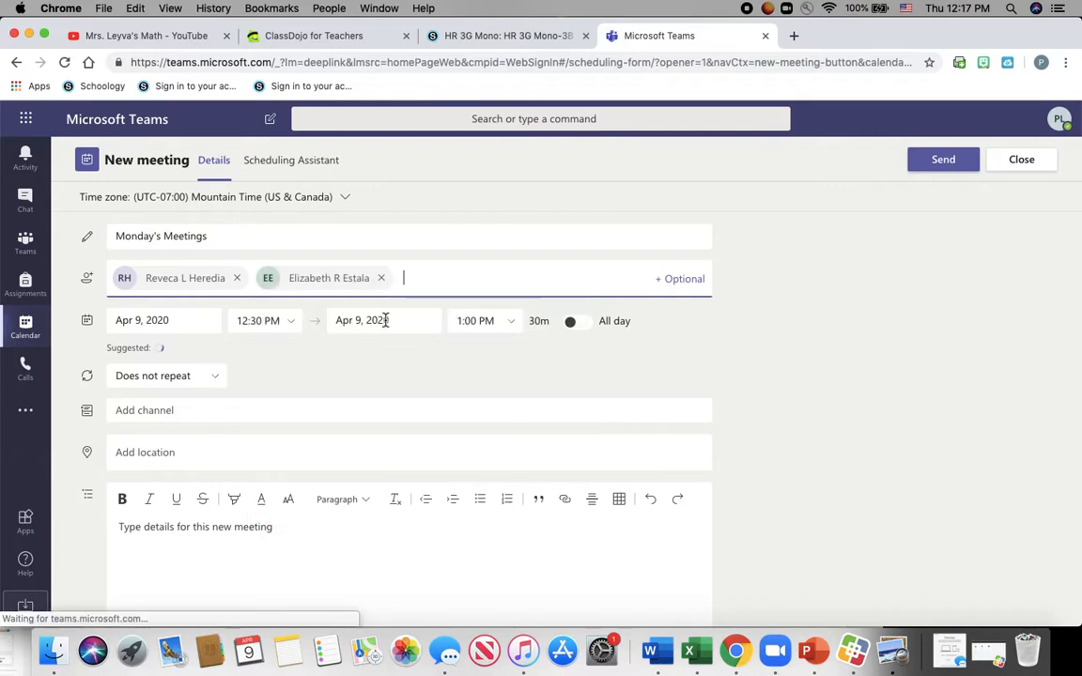
{"action": "type", "text": "san"}
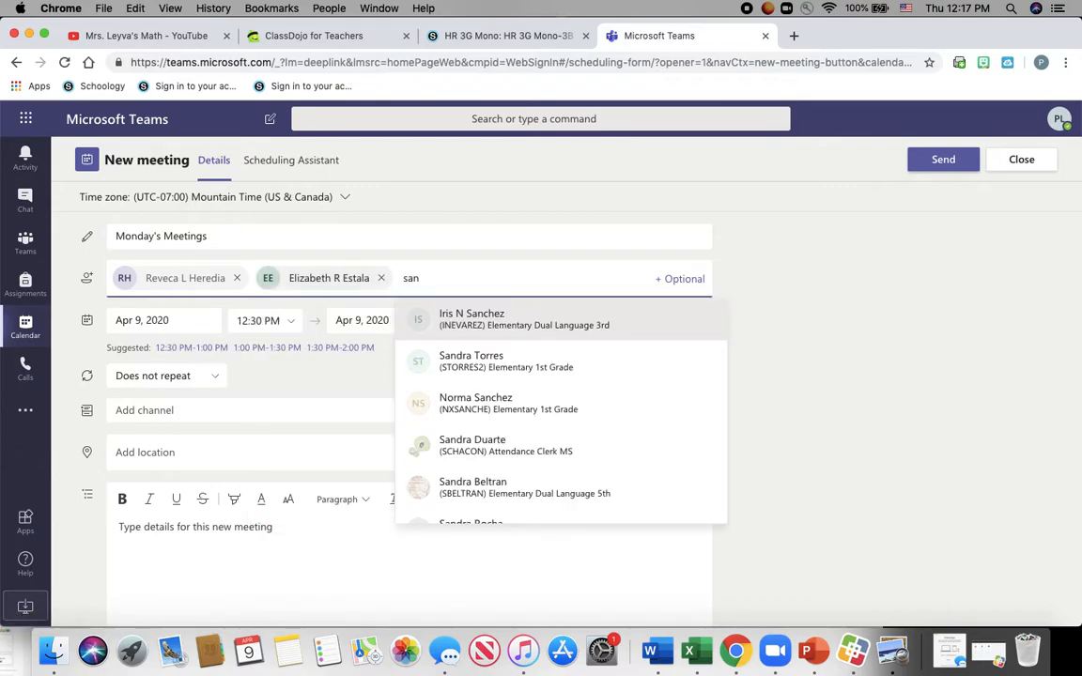
{"action": "left_click", "coordinate": [442, 324]}
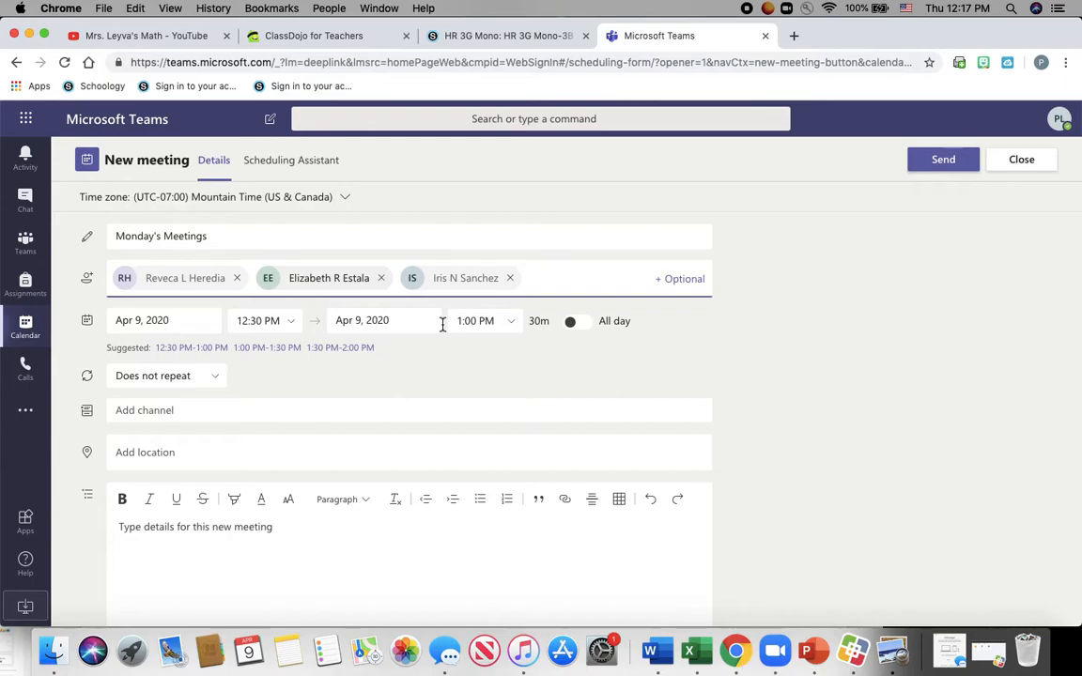
{"action": "type", "text": "cortez"}
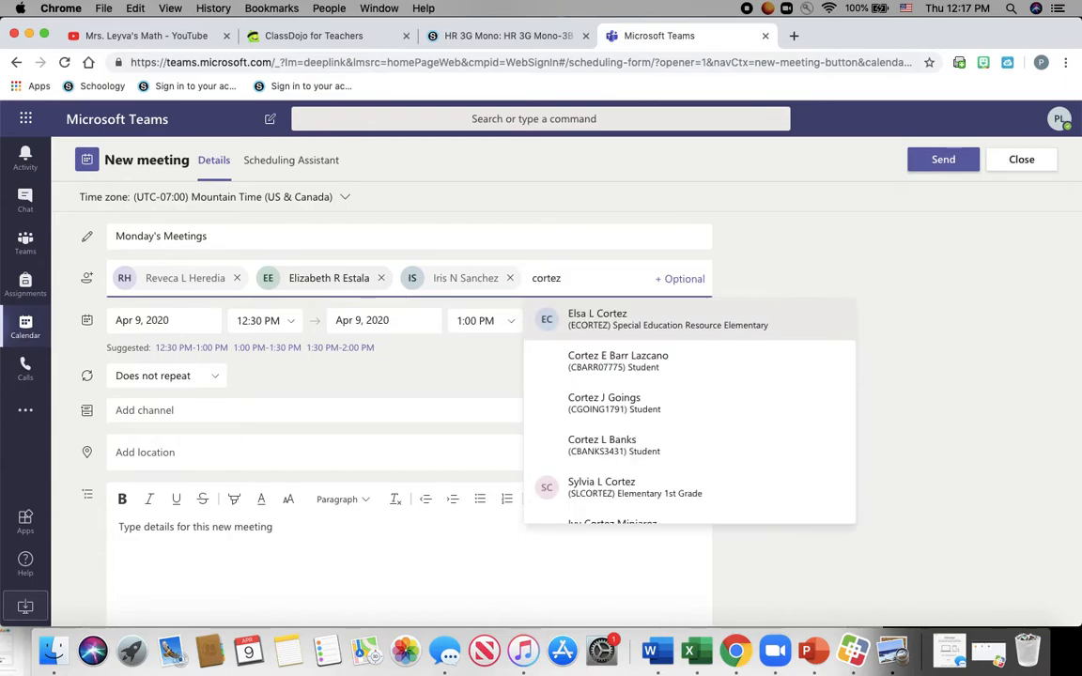
{"action": "left_click", "coordinate": [633, 327]}
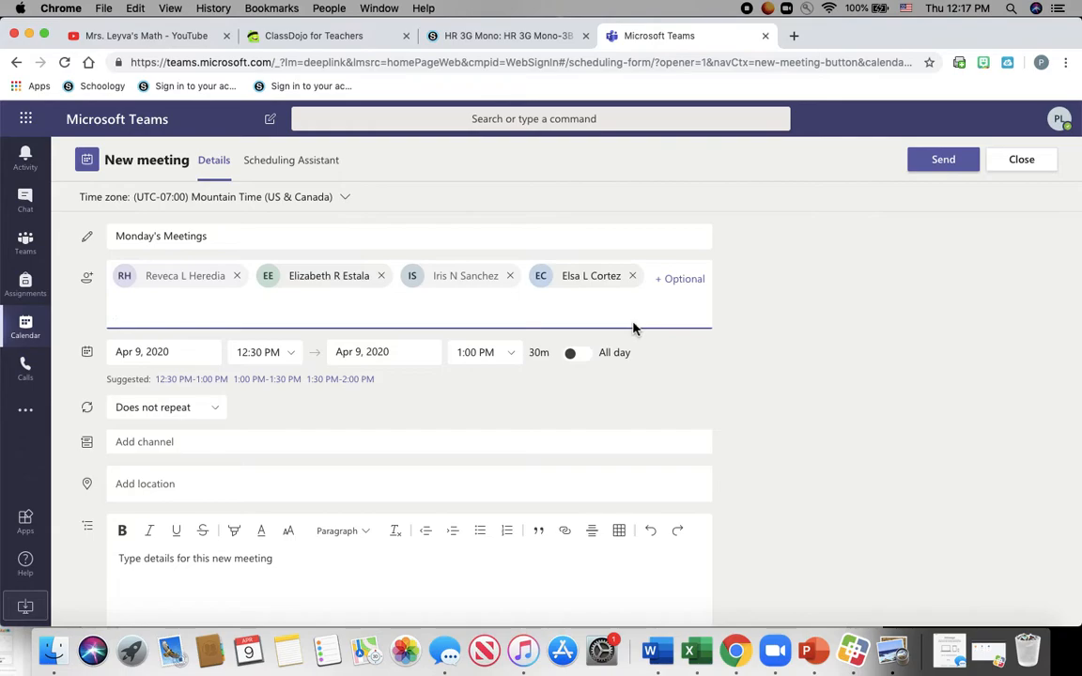
- Schedule it for Apr 13, 2020, 10:30–11:00 AM, repeating weekly on Mondays
{"action": "left_click", "coordinate": [199, 358]}
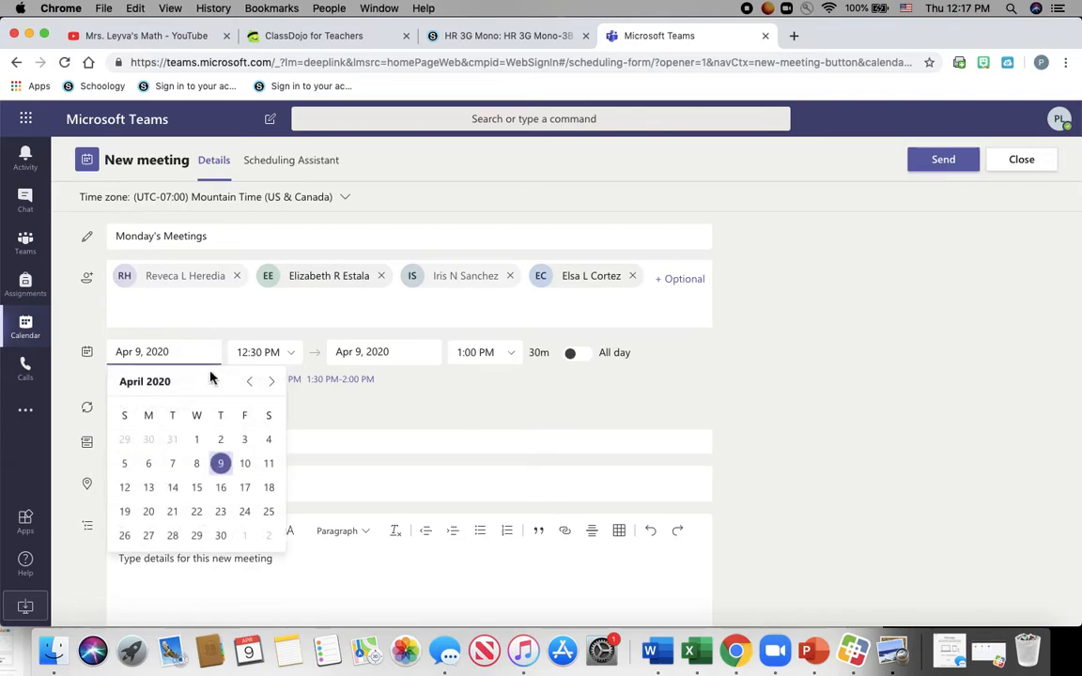
{"action": "left_click", "coordinate": [149, 489]}
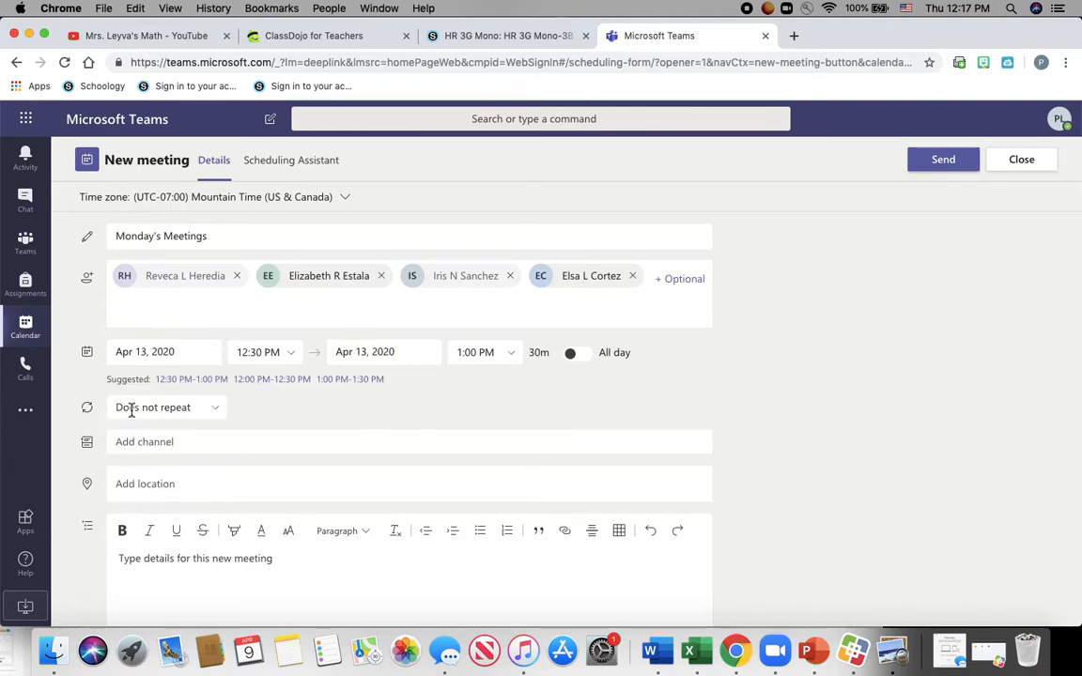
{"action": "left_click", "coordinate": [291, 355]}
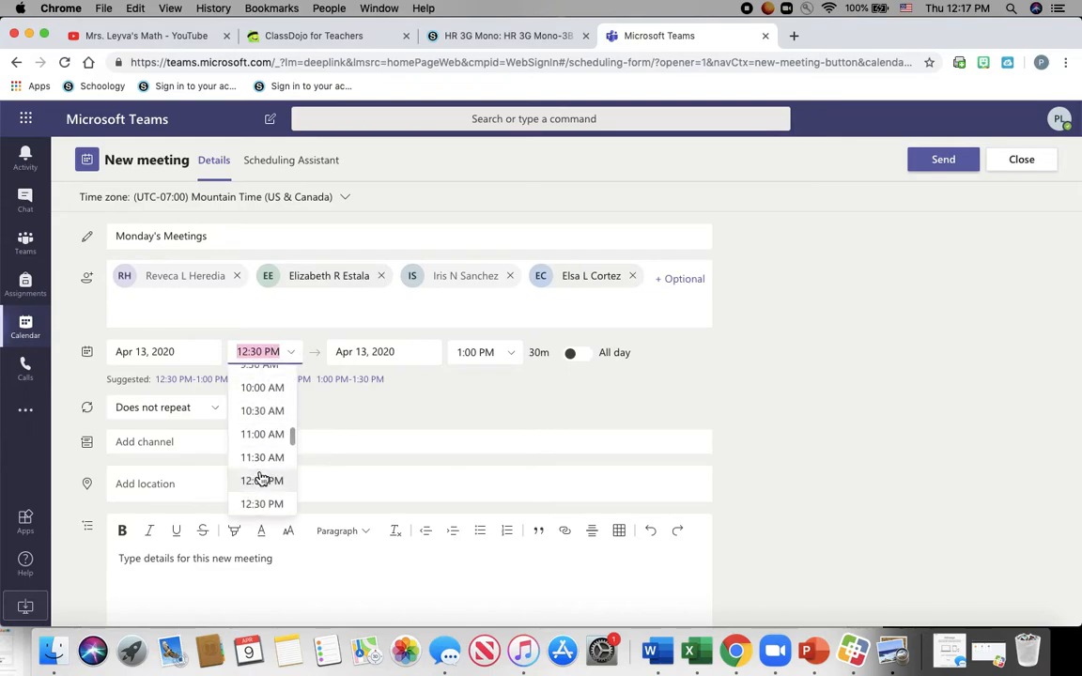
{"action": "left_click", "coordinate": [268, 412]}
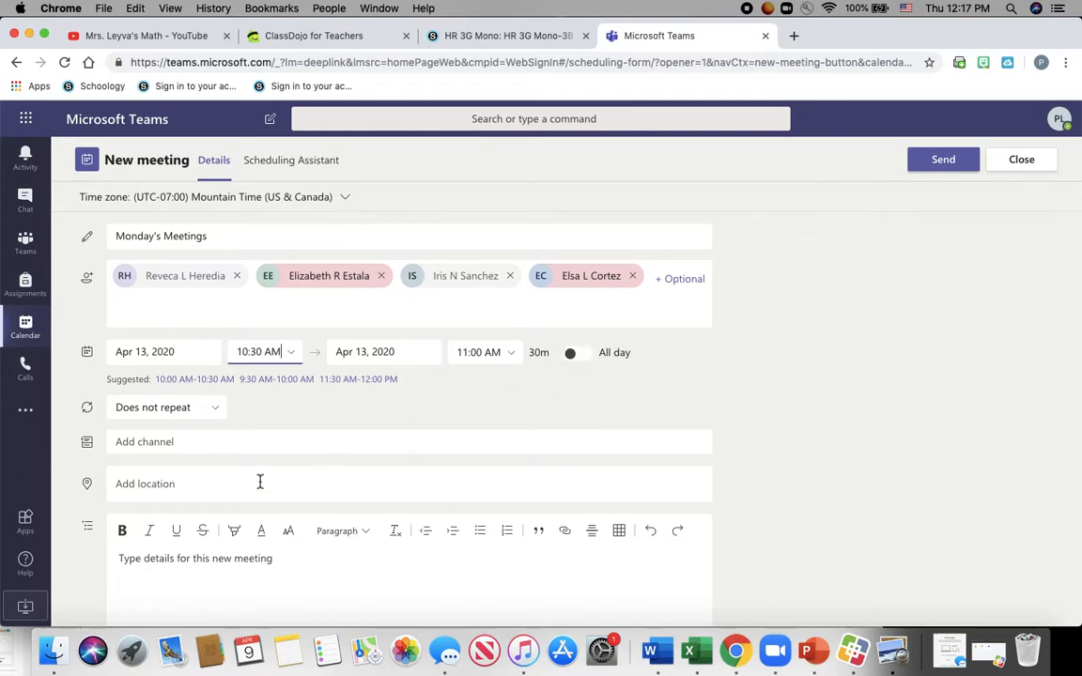
{"action": "left_click", "coordinate": [209, 410]}
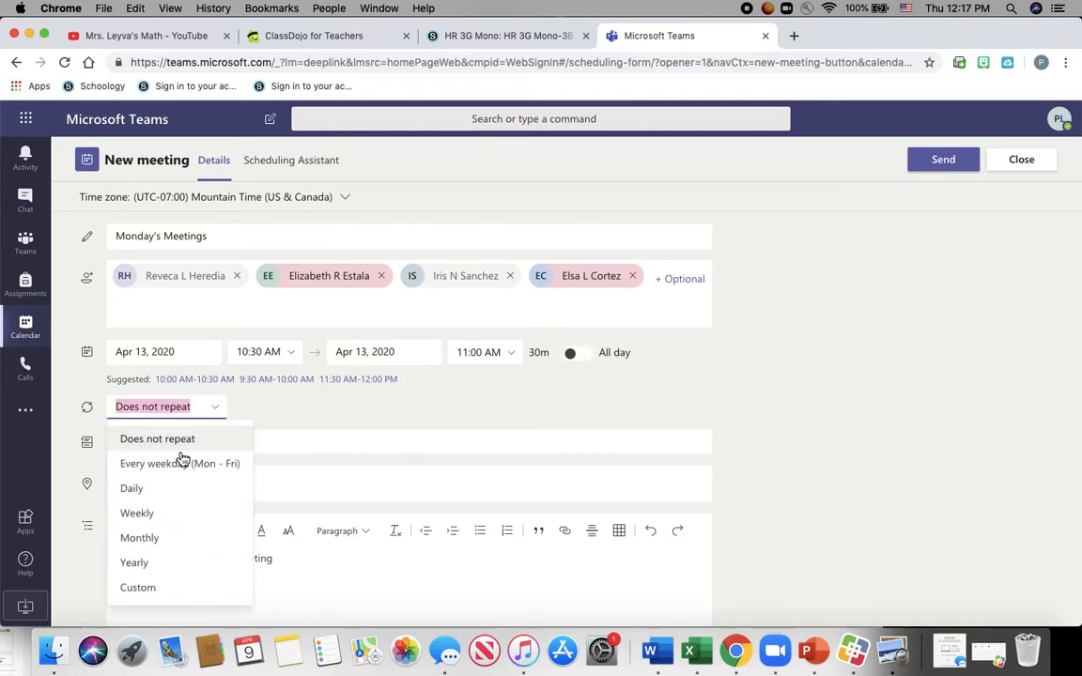
{"action": "left_click", "coordinate": [160, 516]}
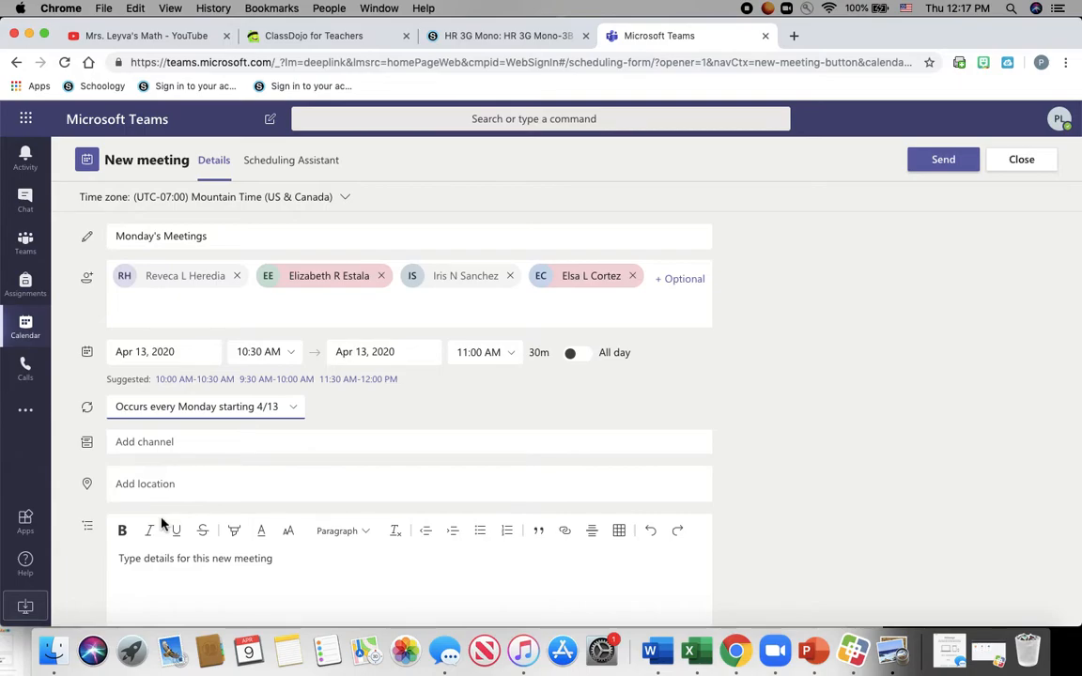
{"action": "scroll", "coordinate": [419, 406], "scroll_direction": "down", "scroll_amount": 1}
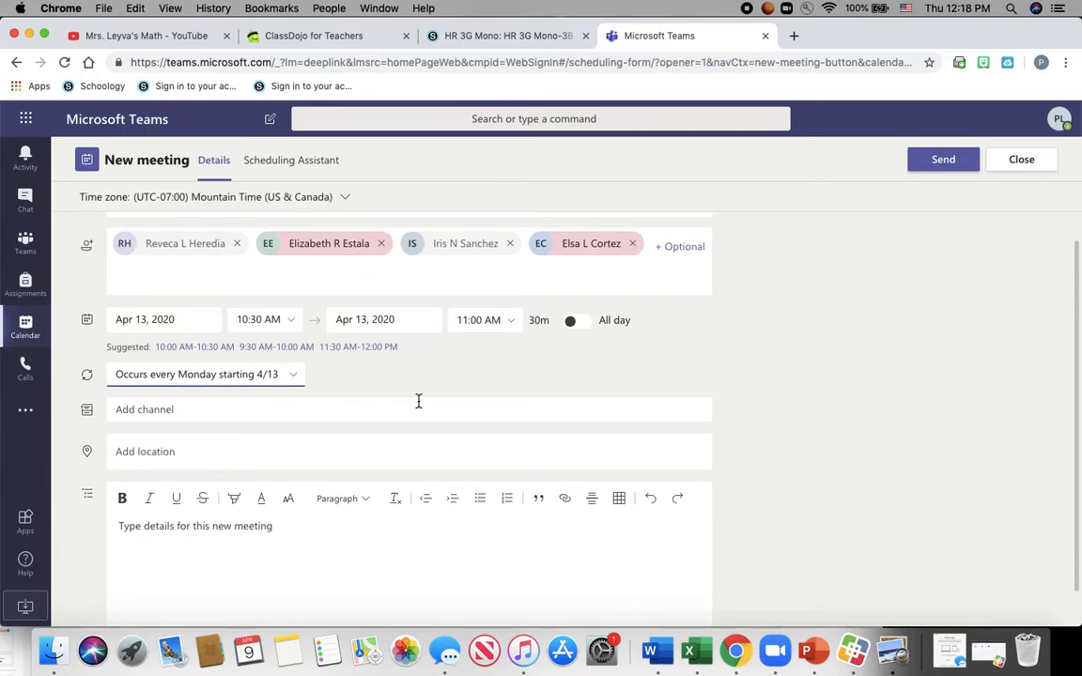
{"action": "scroll", "coordinate": [419, 401], "scroll_direction": "down", "scroll_amount": 1}
{"action": "scroll", "coordinate": [419, 402], "scroll_direction": "up", "scroll_amount": 1}
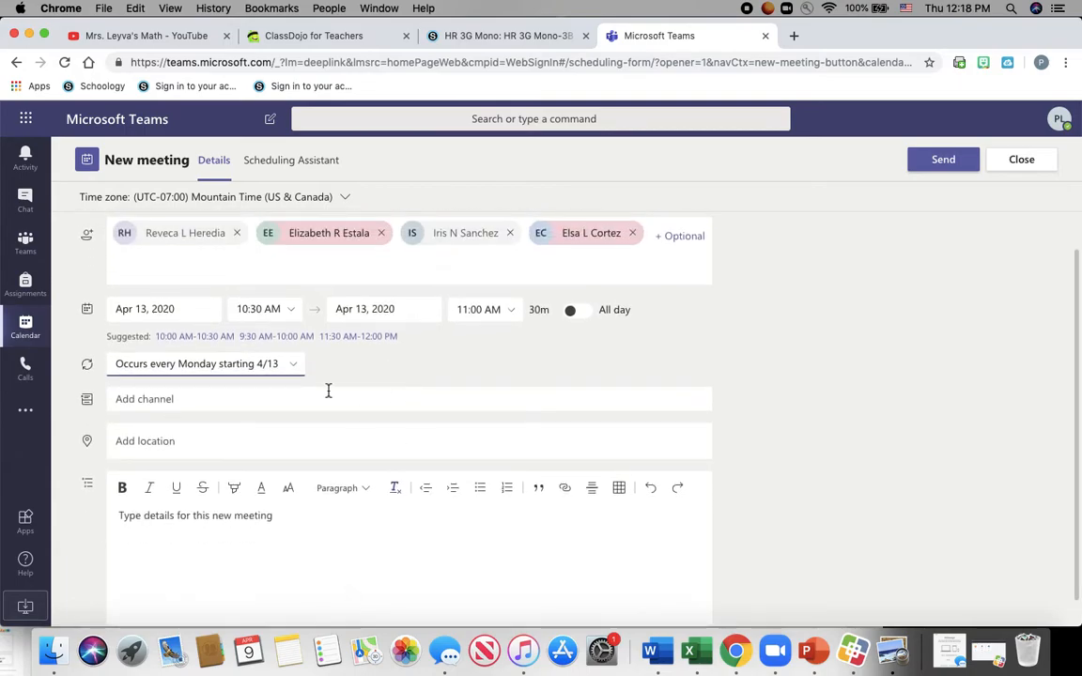
{"action": "scroll", "coordinate": [714, 338], "scroll_direction": "up", "scroll_amount": 1}
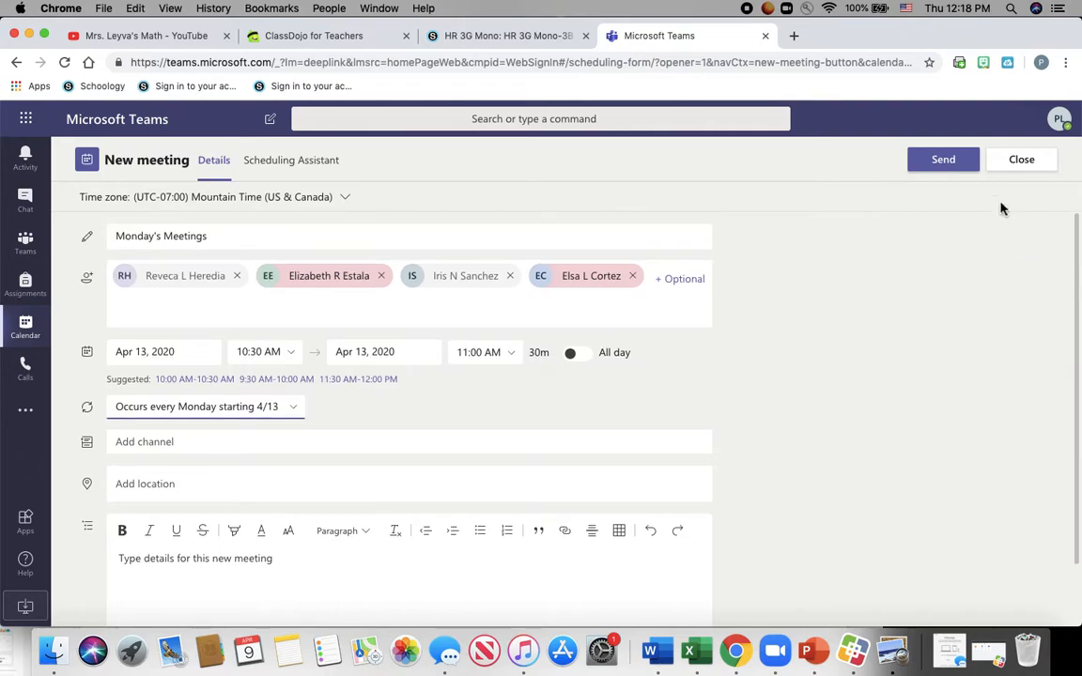
- Send the Monday's Meetings series, move to the April 13–17 week, and open its Monday occurrence
{"action": "left_click", "coordinate": [951, 166]}
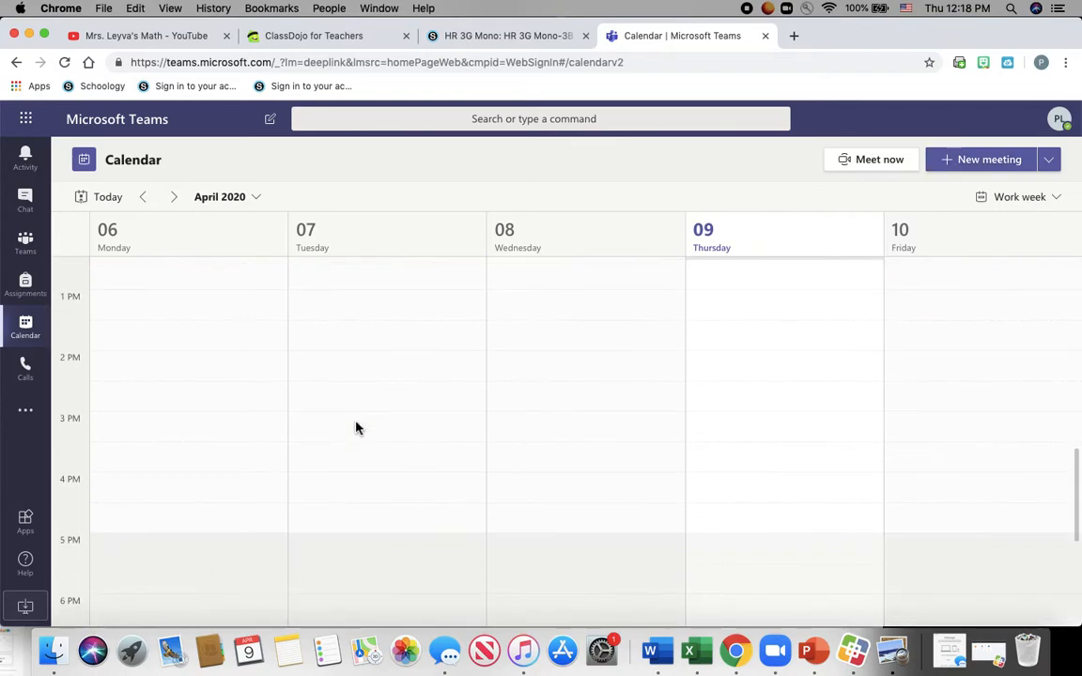
{"action": "left_click", "coordinate": [174, 197]}
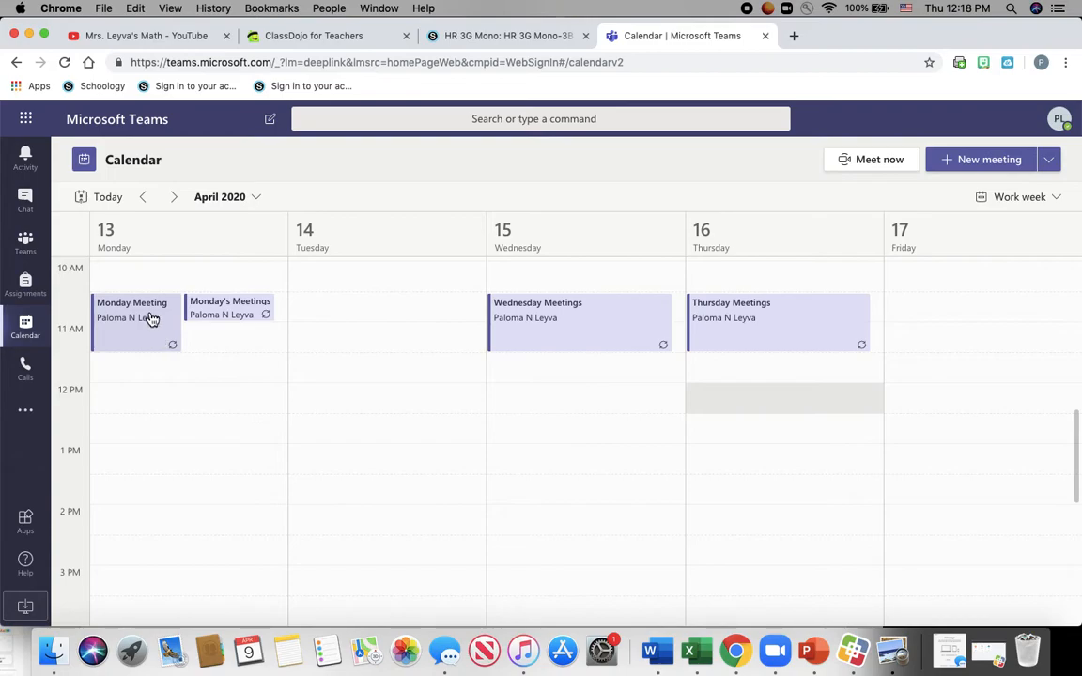
{"action": "scroll", "coordinate": [195, 451], "scroll_direction": "down", "scroll_amount": 5}
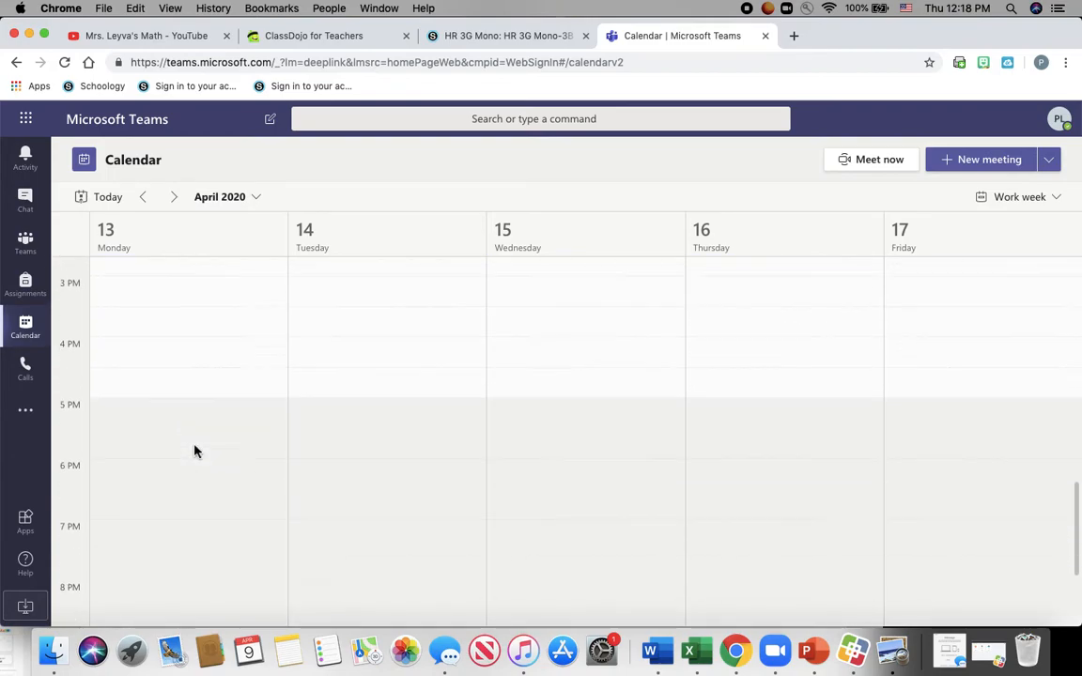
{"action": "scroll", "coordinate": [195, 451], "scroll_direction": "up", "scroll_amount": 7}
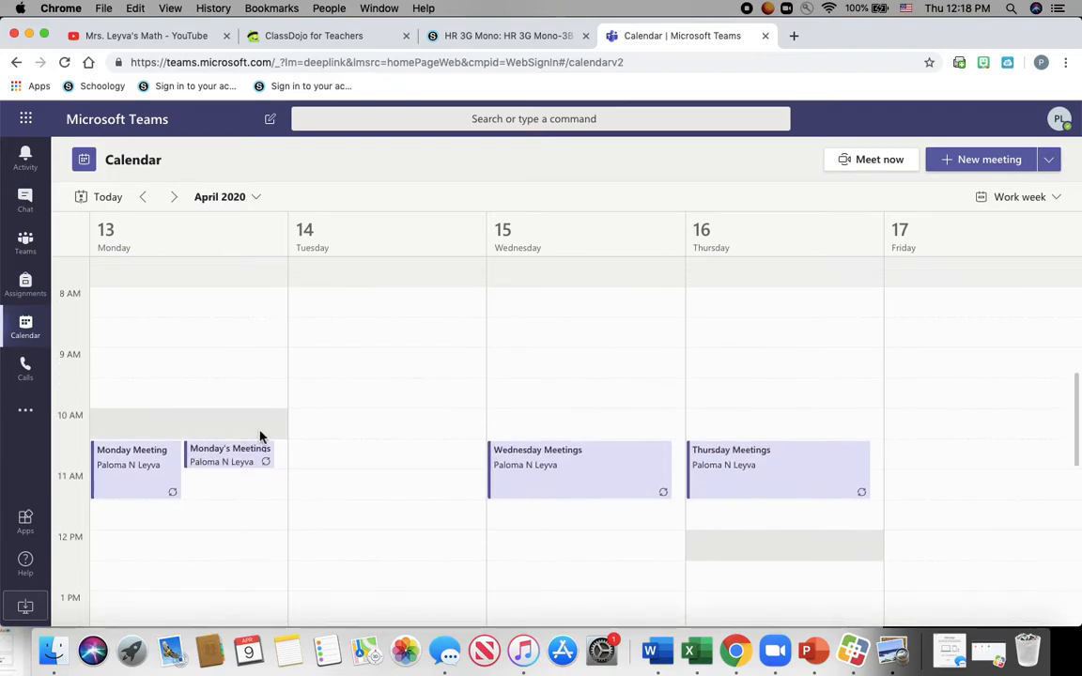
{"action": "left_click", "coordinate": [245, 466]}
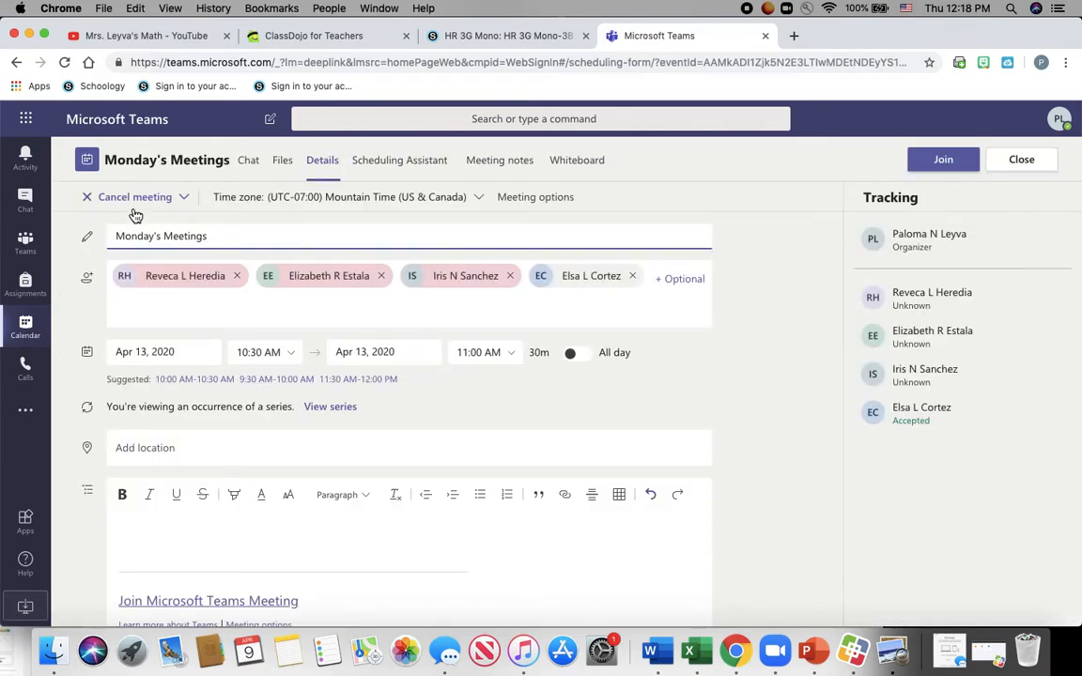
- Cancel the entire Monday's Meetings series and return to the April 6–10 week
{"action": "left_click", "coordinate": [185, 199]}
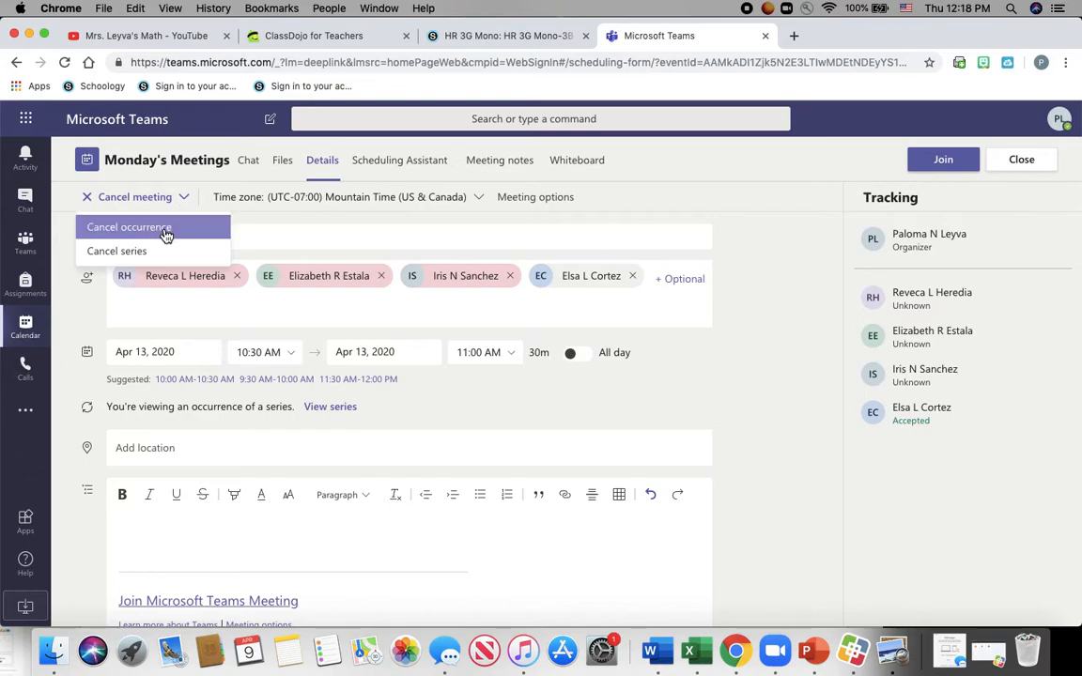
{"action": "left_click", "coordinate": [150, 252]}
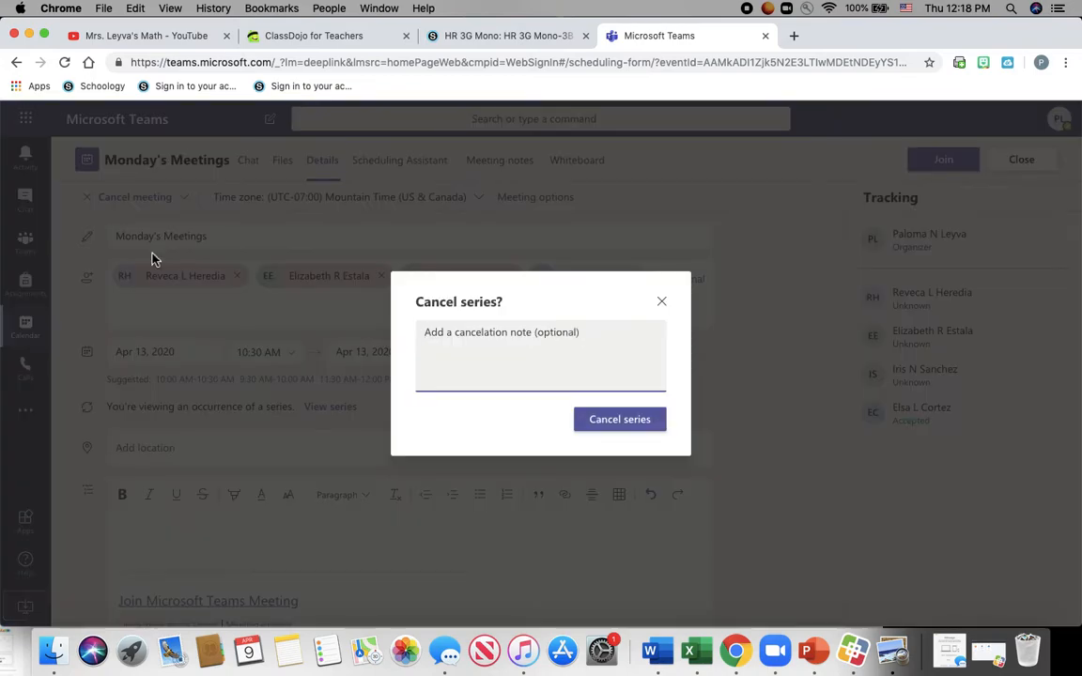
{"action": "left_click", "coordinate": [618, 420]}
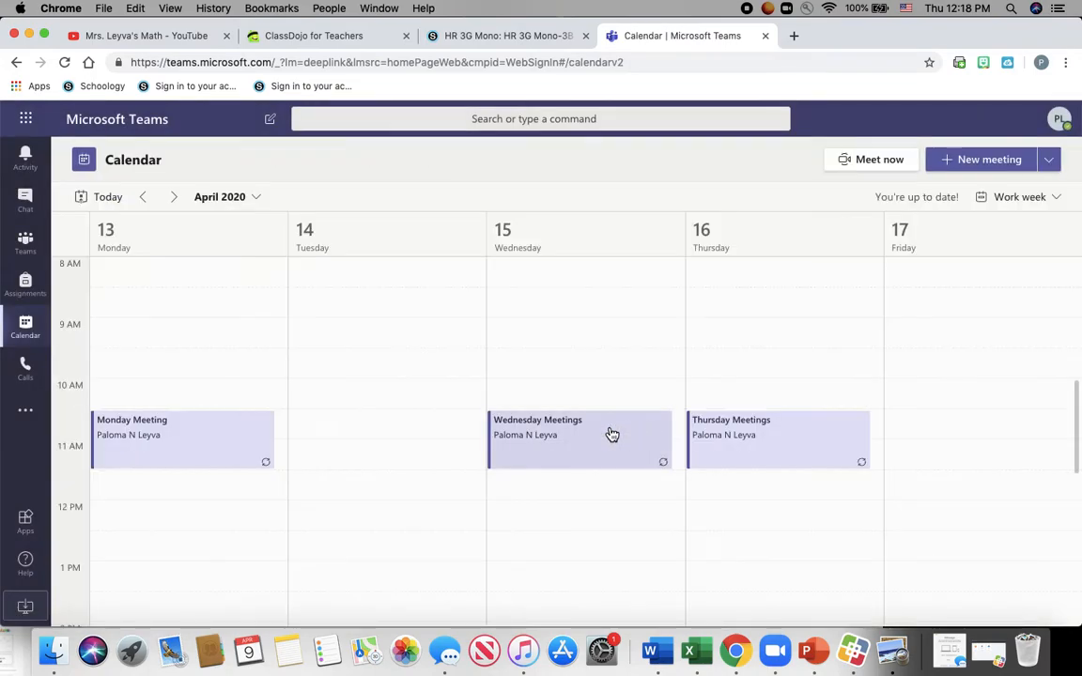
{"action": "left_click", "coordinate": [144, 201]}
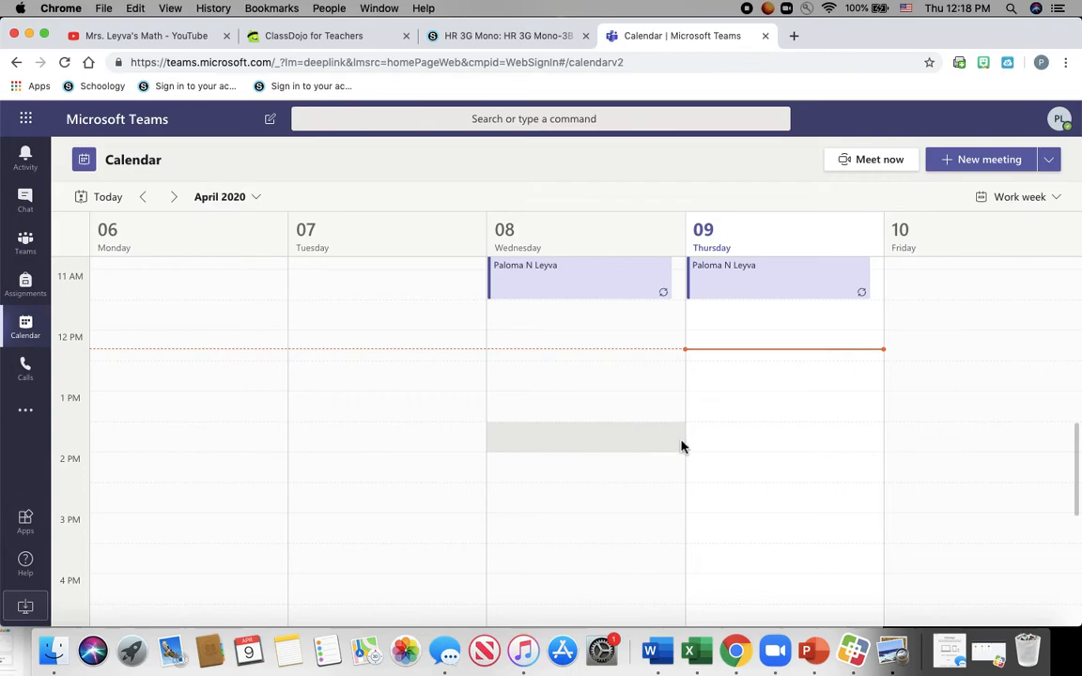
{"action": "scroll", "coordinate": [251, 437], "scroll_direction": "down", "scroll_amount": 2}
{"action": "scroll", "coordinate": [251, 437], "scroll_direction": "up", "scroll_amount": 4}
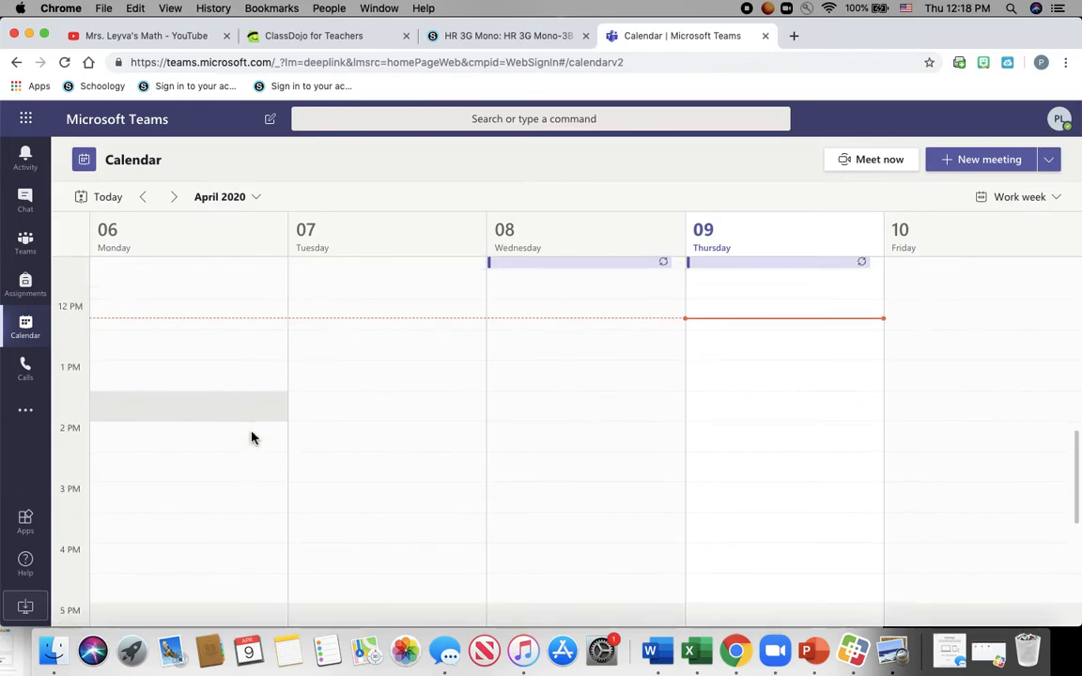
- Start a new meeting titled '3rd grade meeting' with four teachers as attendees
{"action": "left_click", "coordinate": [978, 169]}
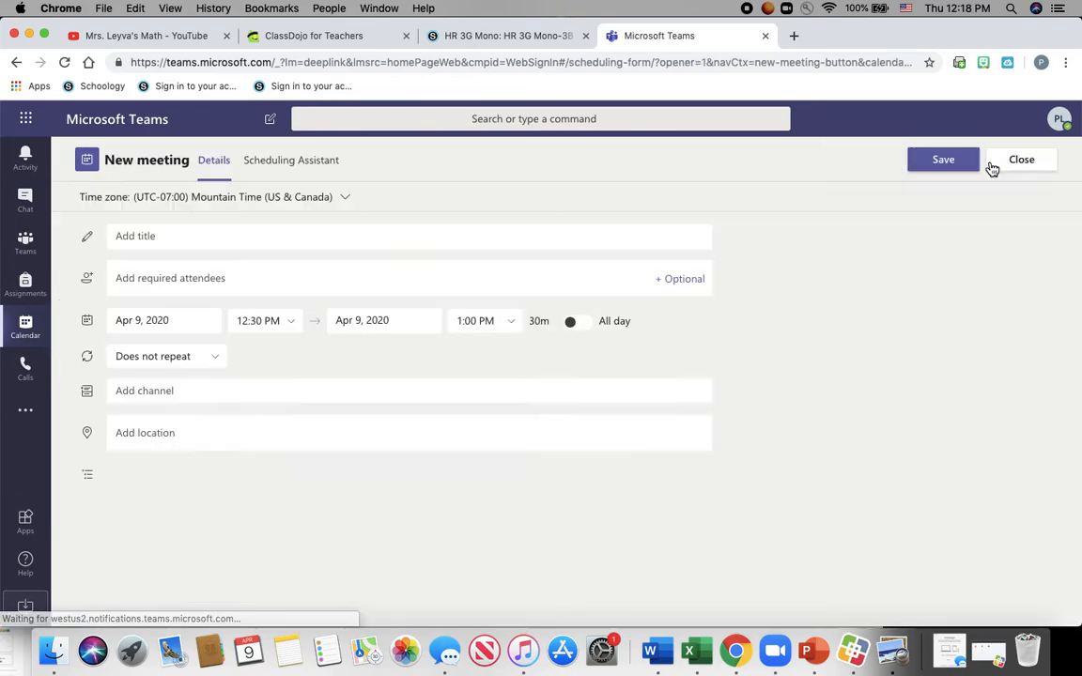
{"action": "type", "text": "3rd grade meeting"}
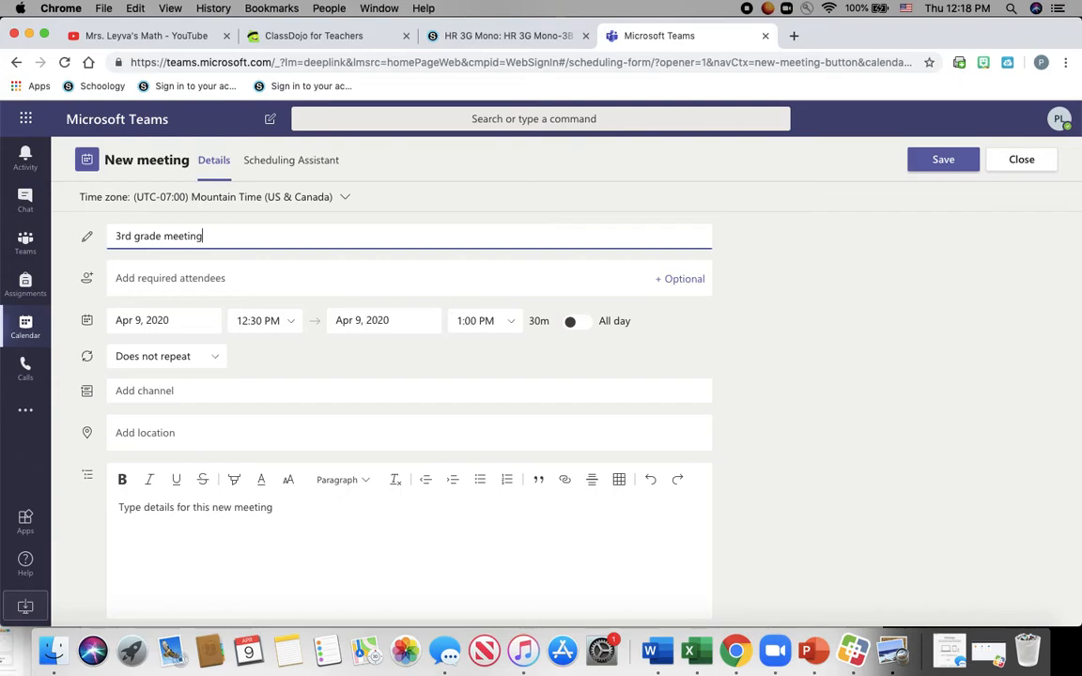
{"action": "left_click", "coordinate": [181, 273]}
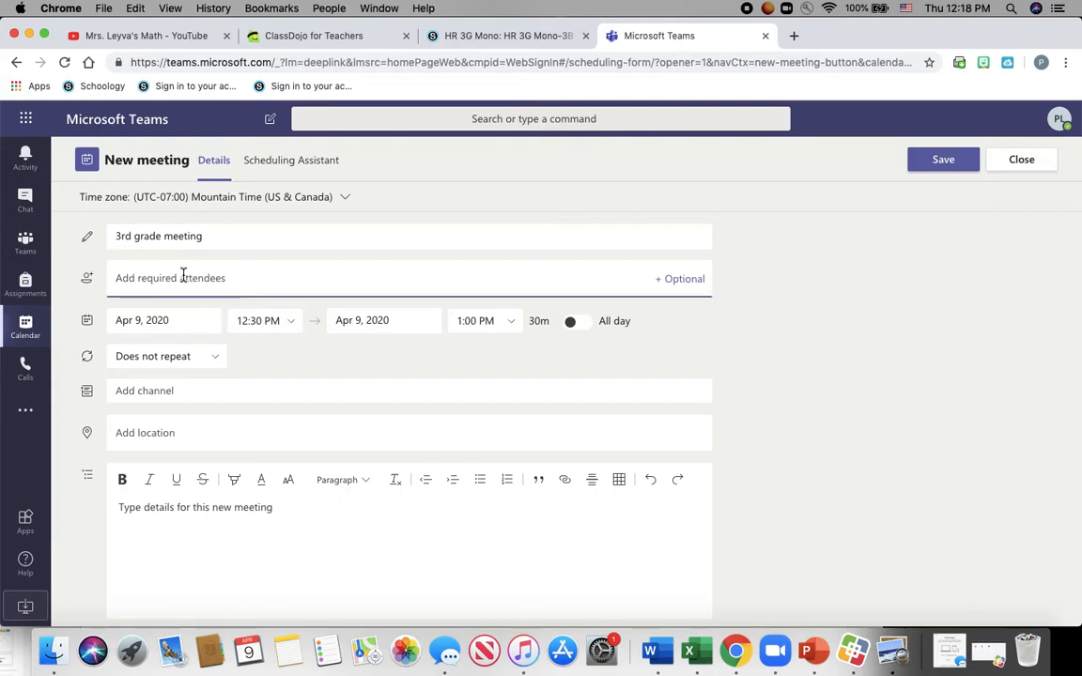
{"action": "type", "text": "herei"}
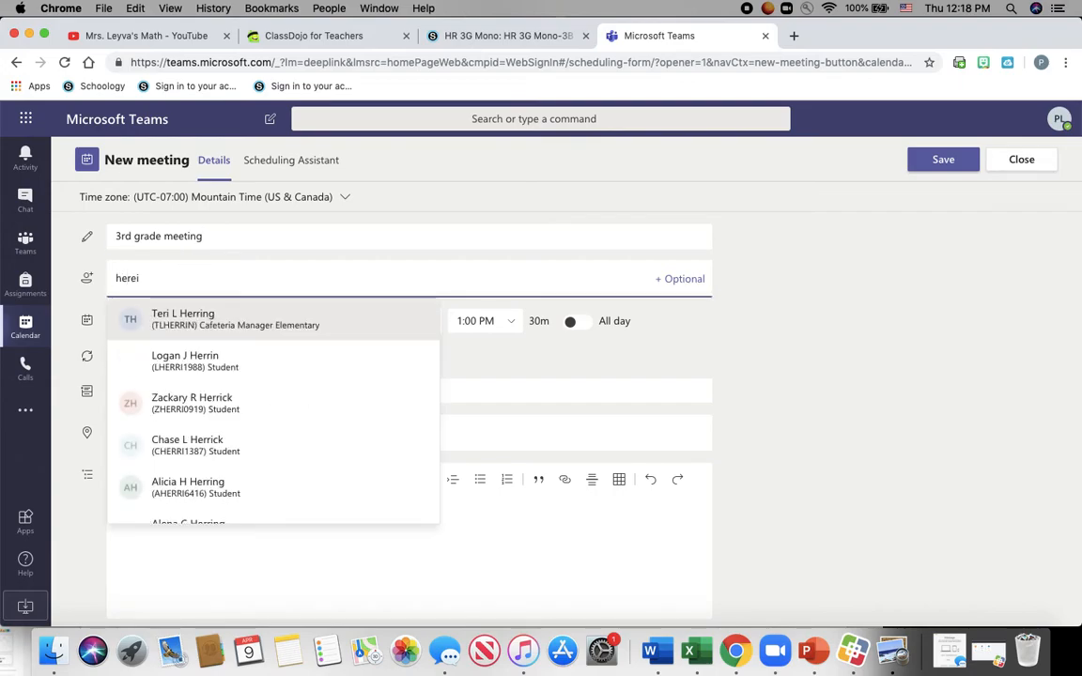
{"action": "key", "text": "BackSpace"}
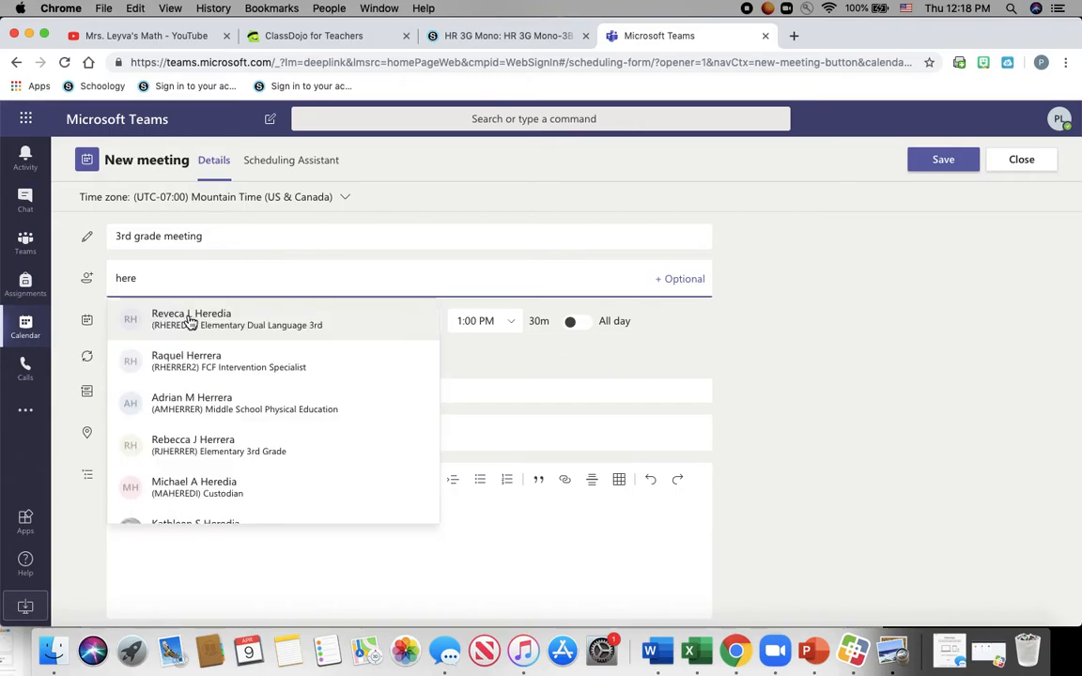
{"action": "left_click", "coordinate": [190, 324]}
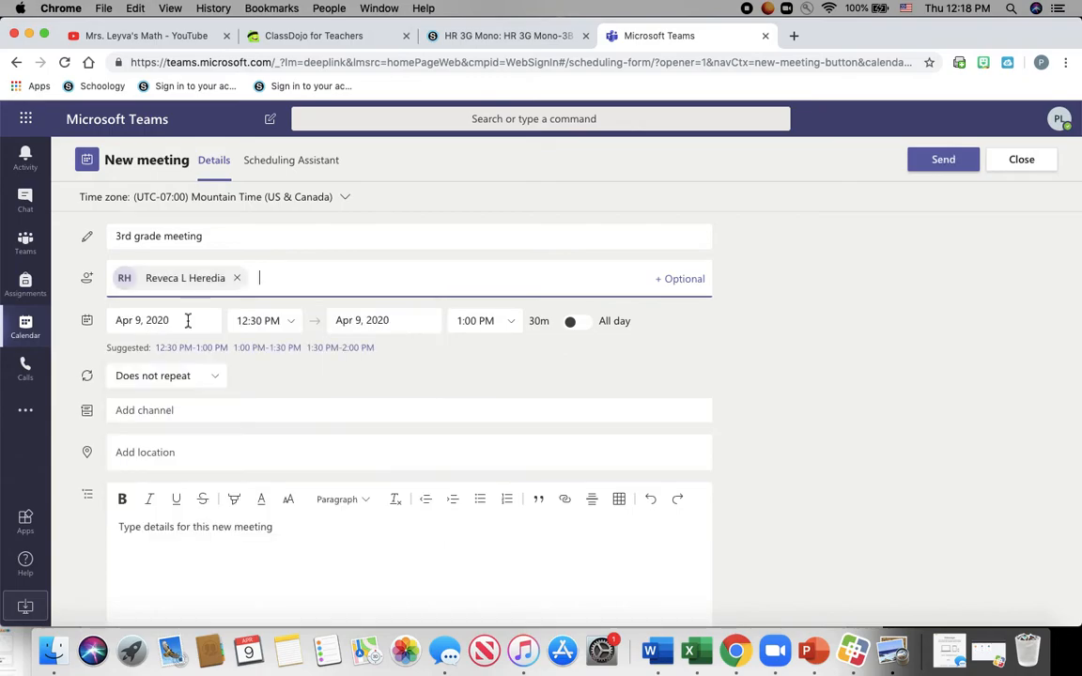
{"action": "type", "text": "sanchez"}
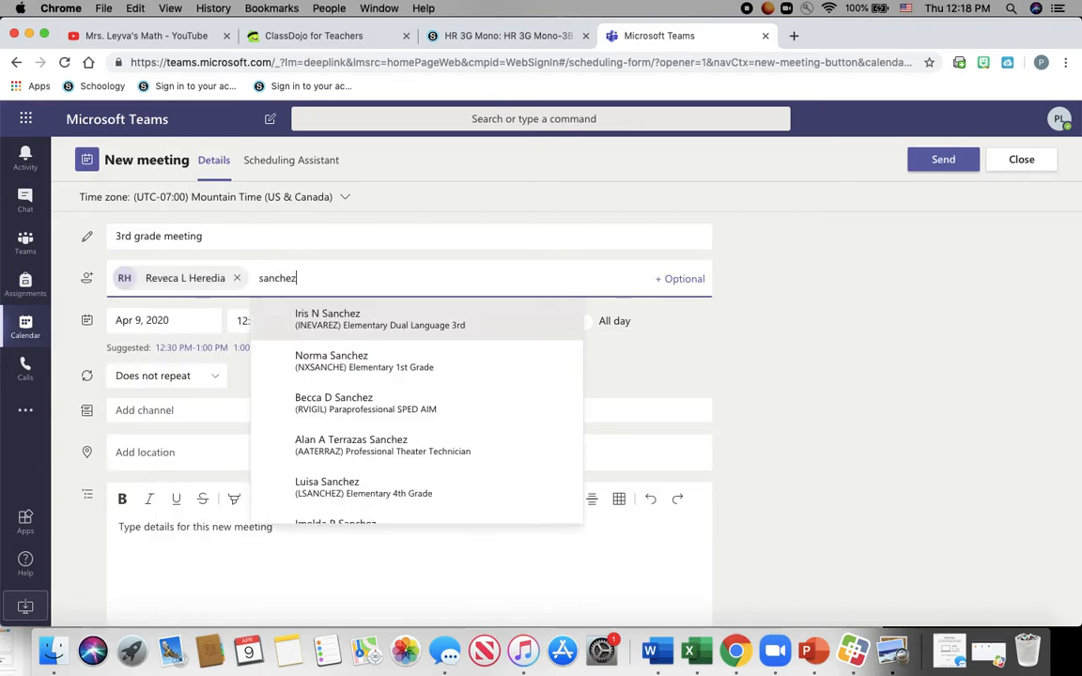
{"action": "left_click", "coordinate": [290, 318]}
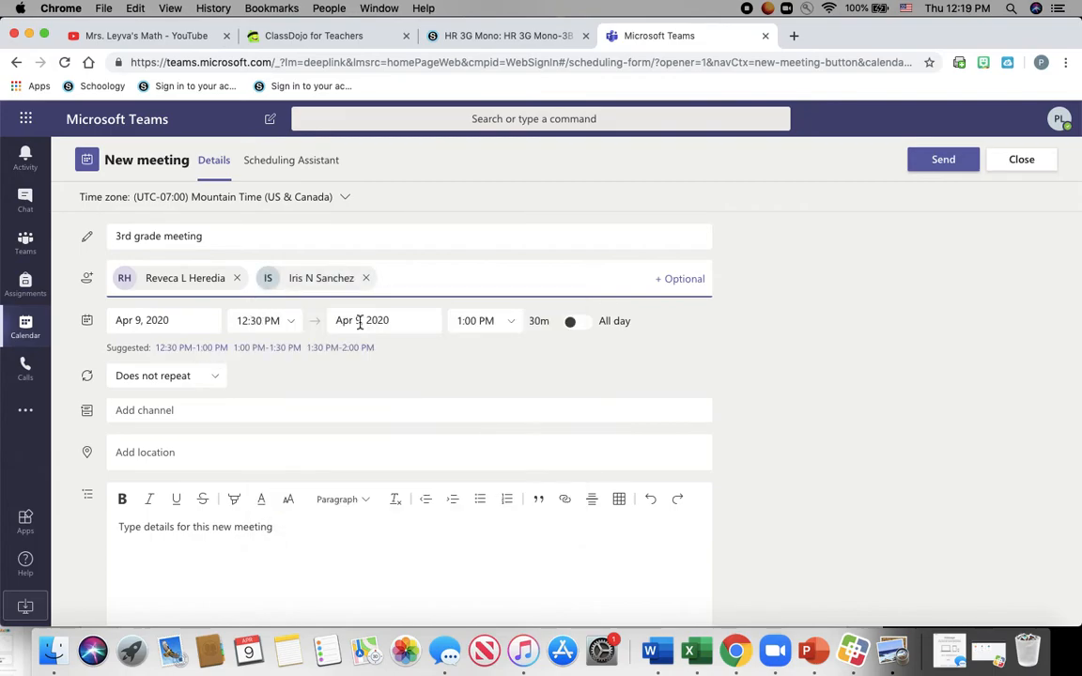
{"action": "type", "text": "estala"}
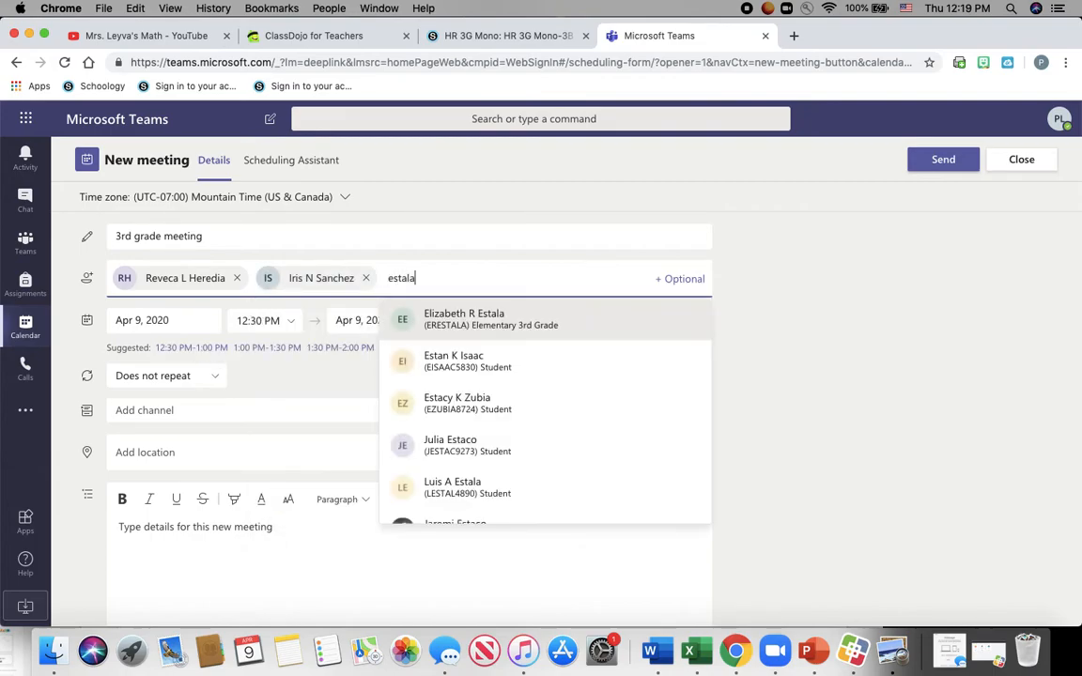
{"action": "left_click", "coordinate": [505, 330]}
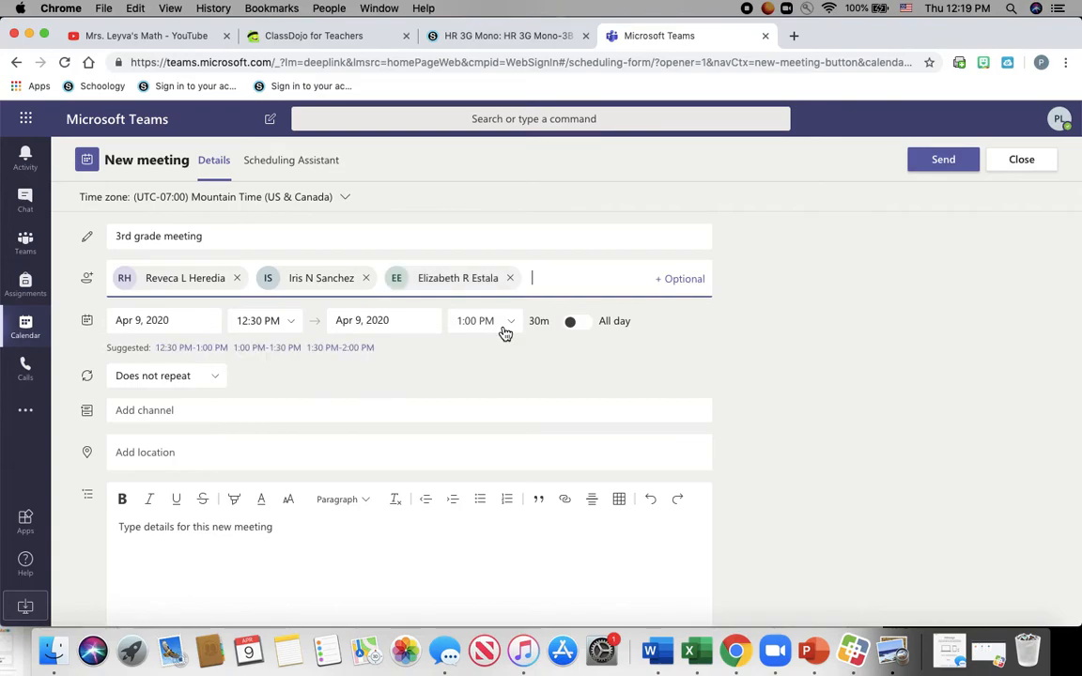
{"action": "type", "text": "cortez"}
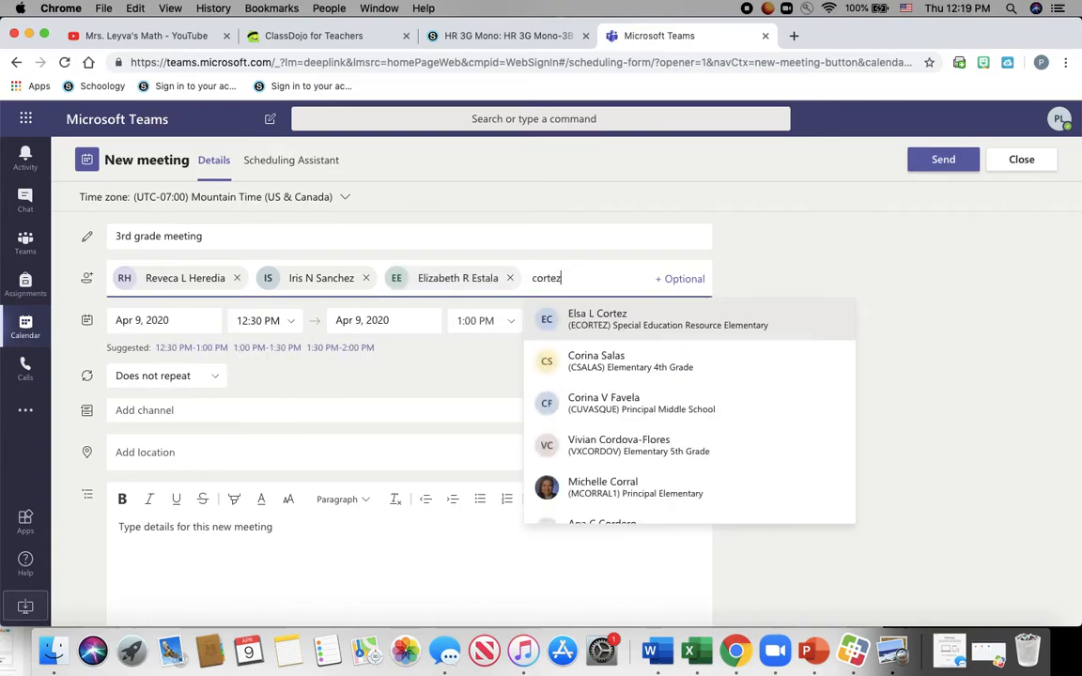
{"action": "left_click", "coordinate": [596, 317]}
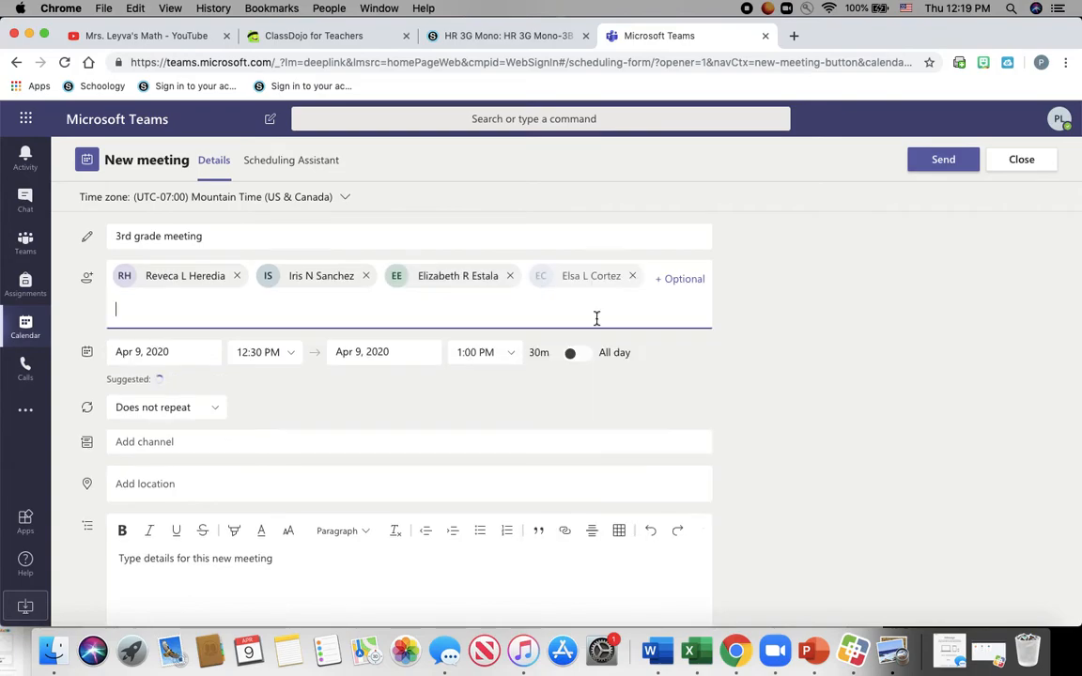
- Set it for Tuesday Apr 14, 2020, 10:30–11:00 AM, repeating weekly, and send it
{"action": "left_click", "coordinate": [199, 351]}
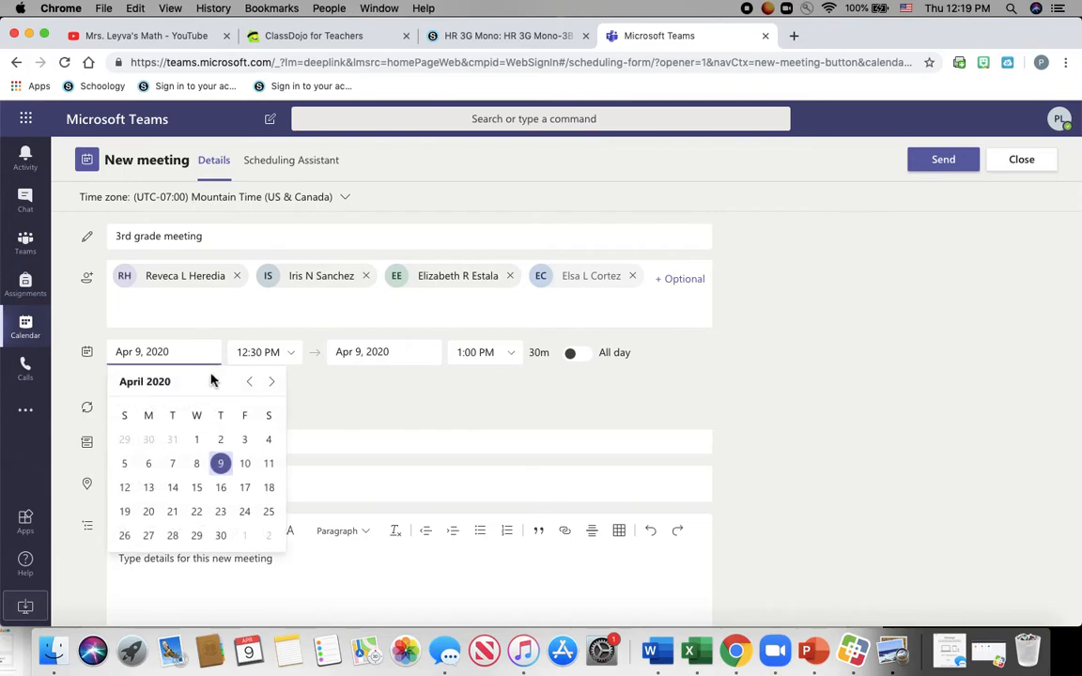
{"action": "left_click", "coordinate": [172, 489]}
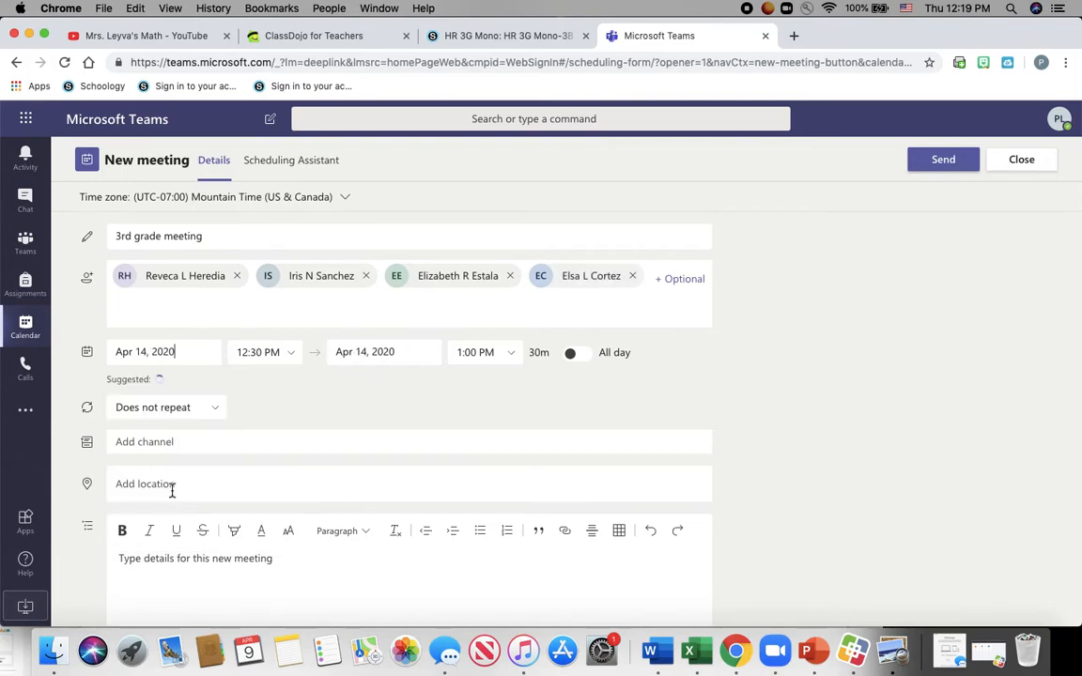
{"action": "left_click", "coordinate": [293, 353]}
{"action": "left_click", "coordinate": [261, 411]}
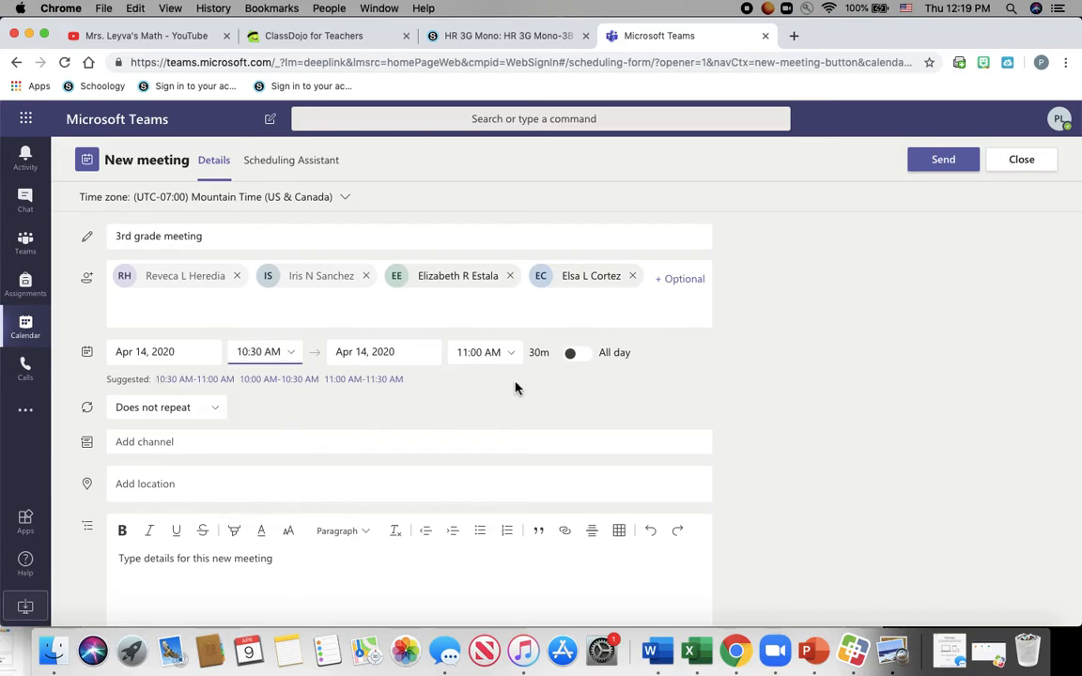
{"action": "left_click", "coordinate": [208, 413]}
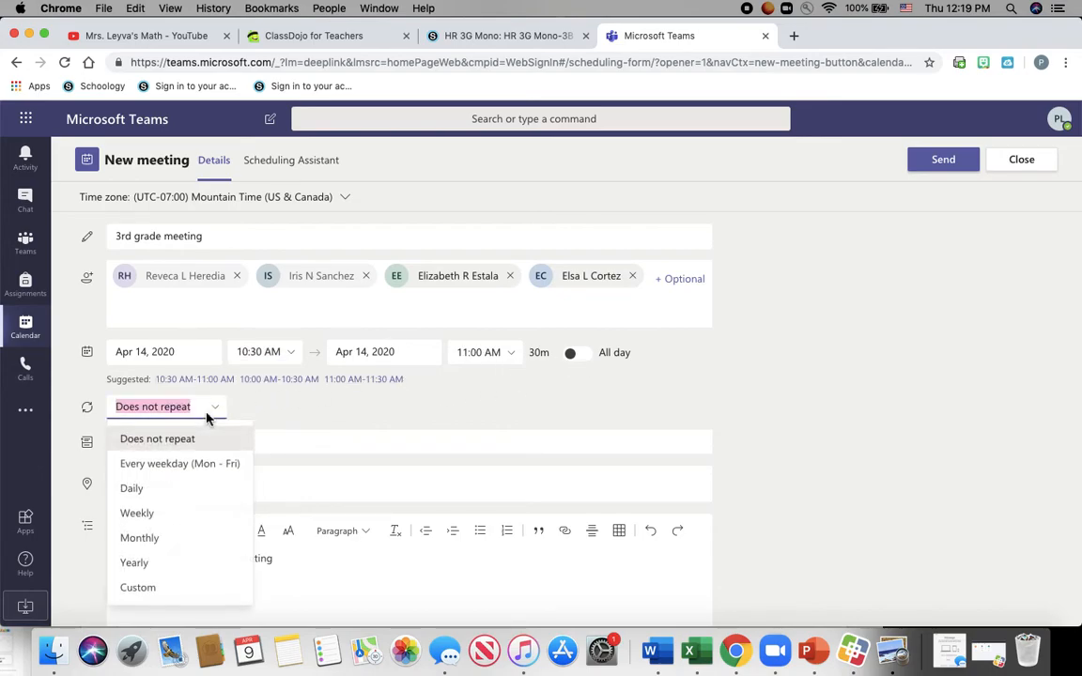
{"action": "left_click", "coordinate": [167, 516]}
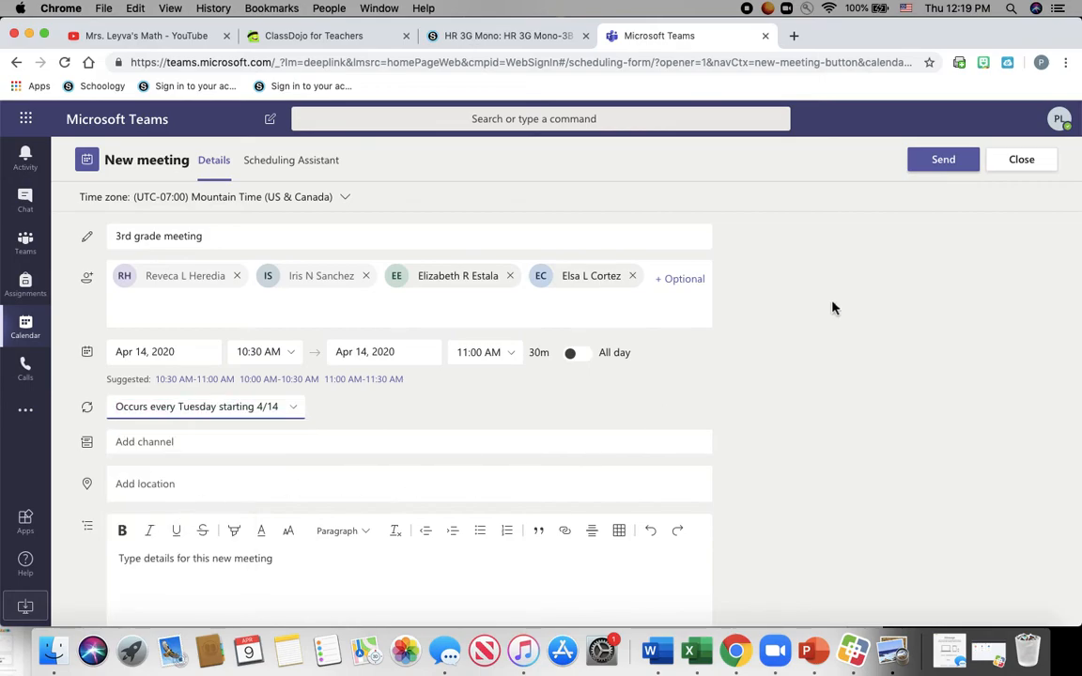
{"action": "left_click", "coordinate": [949, 165]}
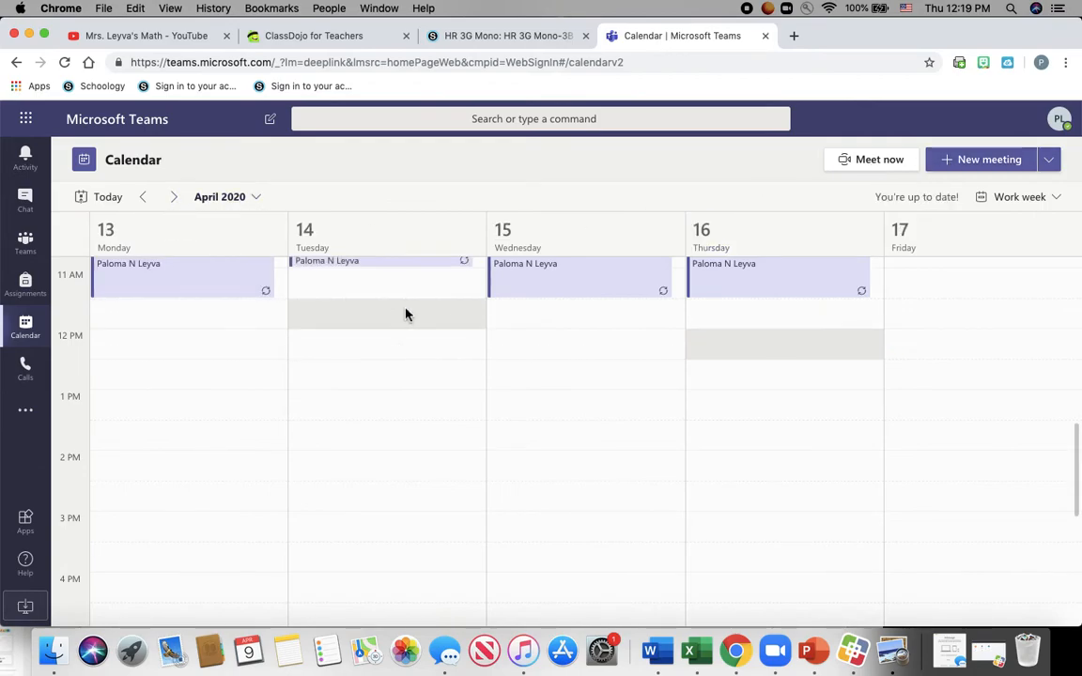
- Check the weeks up to May 11–15, then settle on April 13–17 showing the 10–11 AM meetings
{"action": "scroll", "coordinate": [327, 291], "scroll_direction": "up", "scroll_amount": 1}
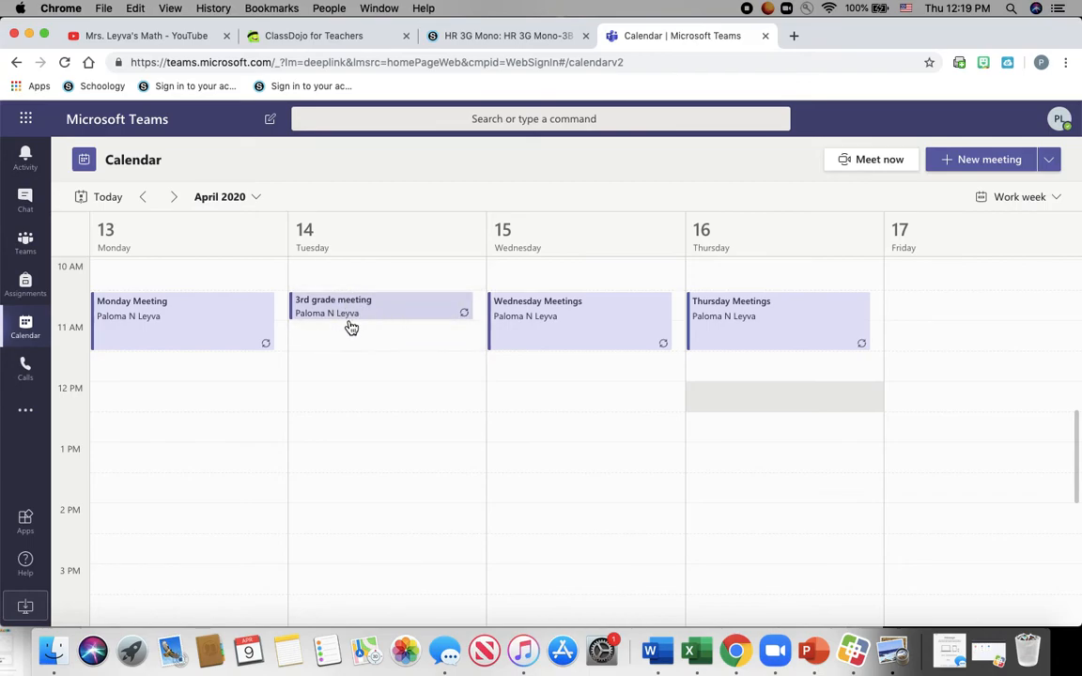
{"action": "left_click", "coordinate": [177, 197]}
{"action": "left_click", "coordinate": [176, 198]}
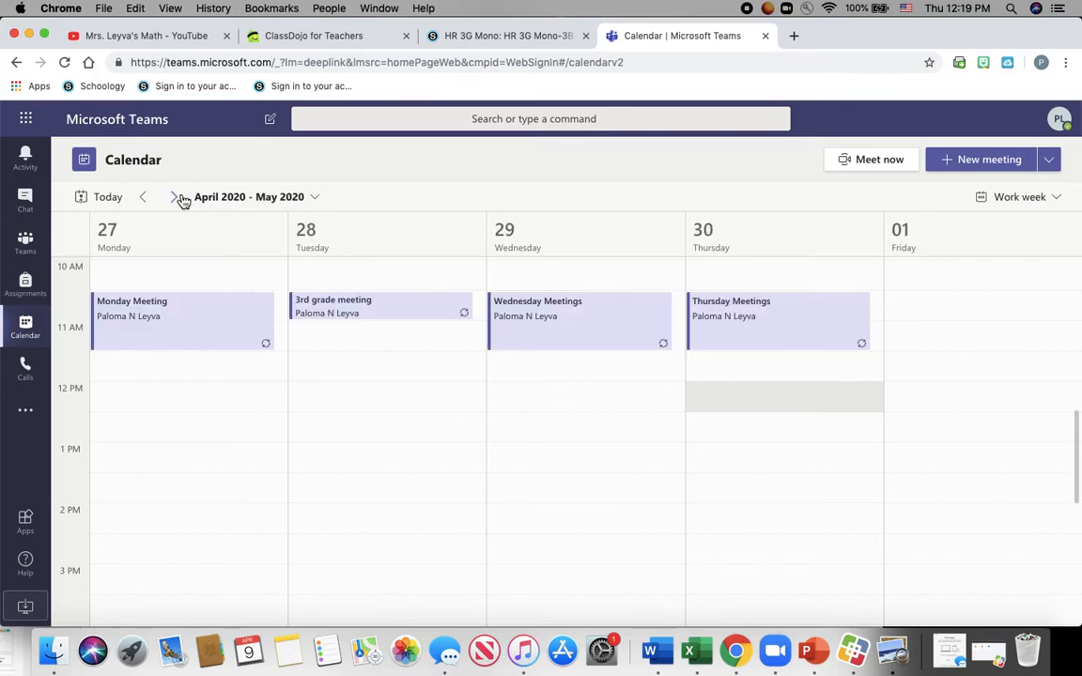
{"action": "left_click", "coordinate": [175, 198]}
{"action": "left_click", "coordinate": [178, 199]}
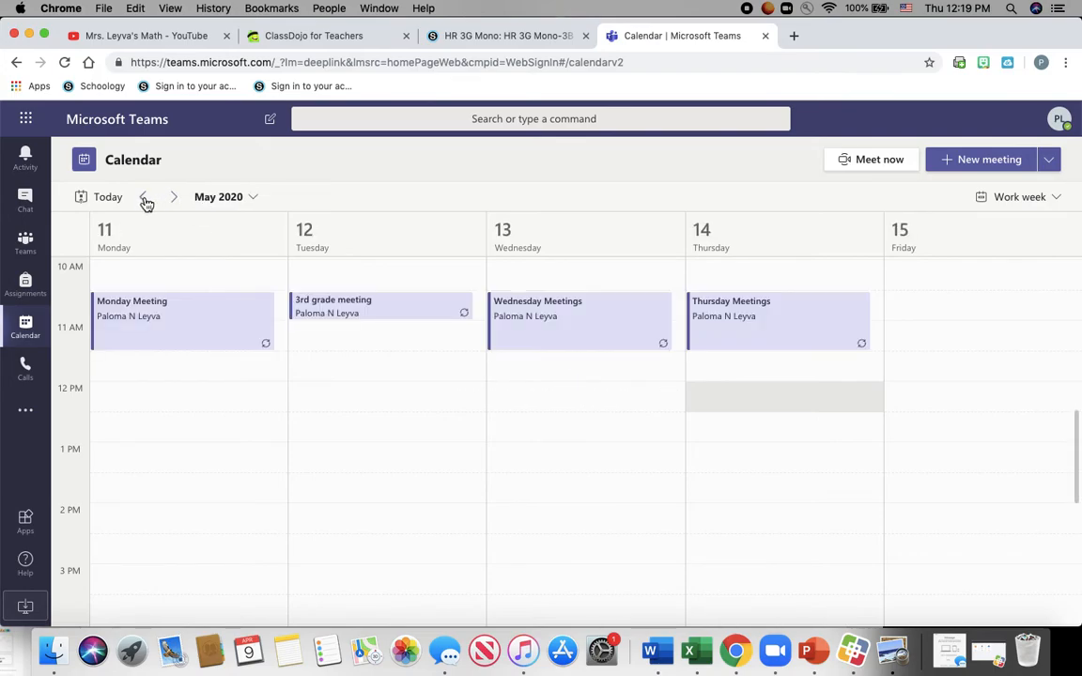
{"action": "left_click", "coordinate": [141, 201]}
{"action": "left_click", "coordinate": [141, 199]}
{"action": "left_click", "coordinate": [141, 199]}
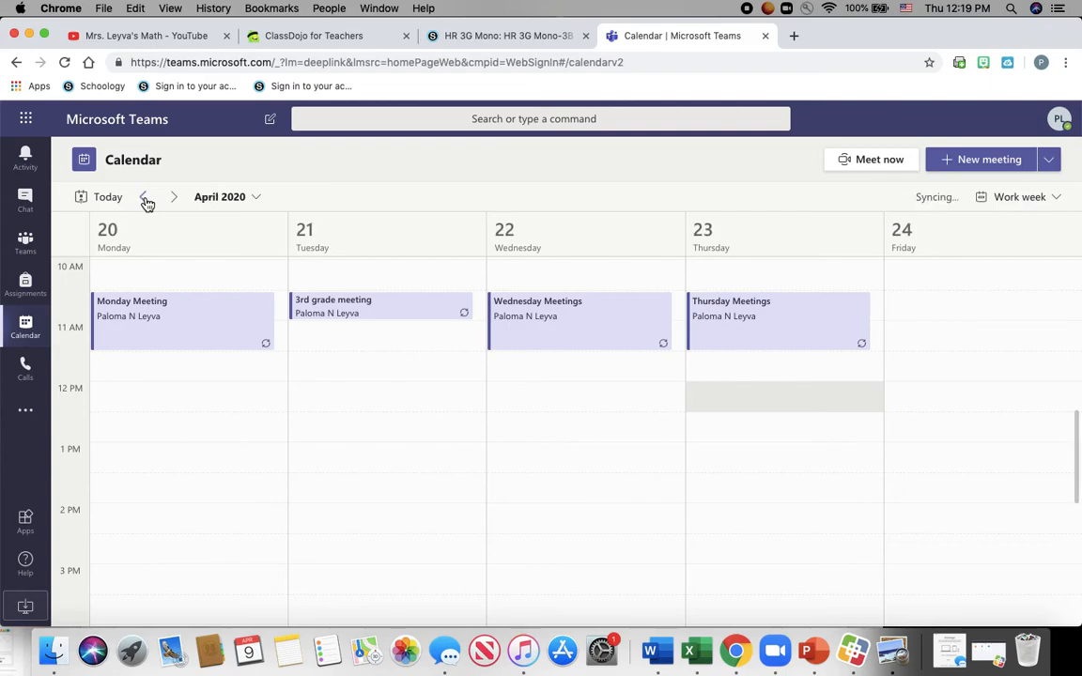
{"action": "left_click", "coordinate": [146, 199]}
{"action": "left_click", "coordinate": [146, 199]}
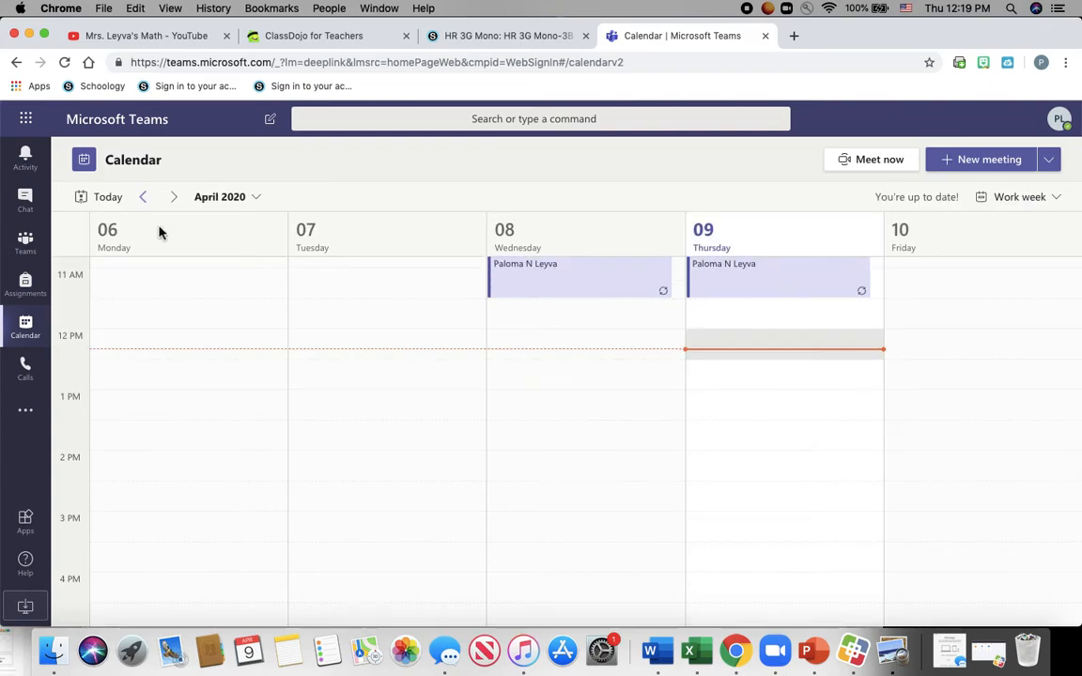
{"action": "left_click", "coordinate": [179, 200]}
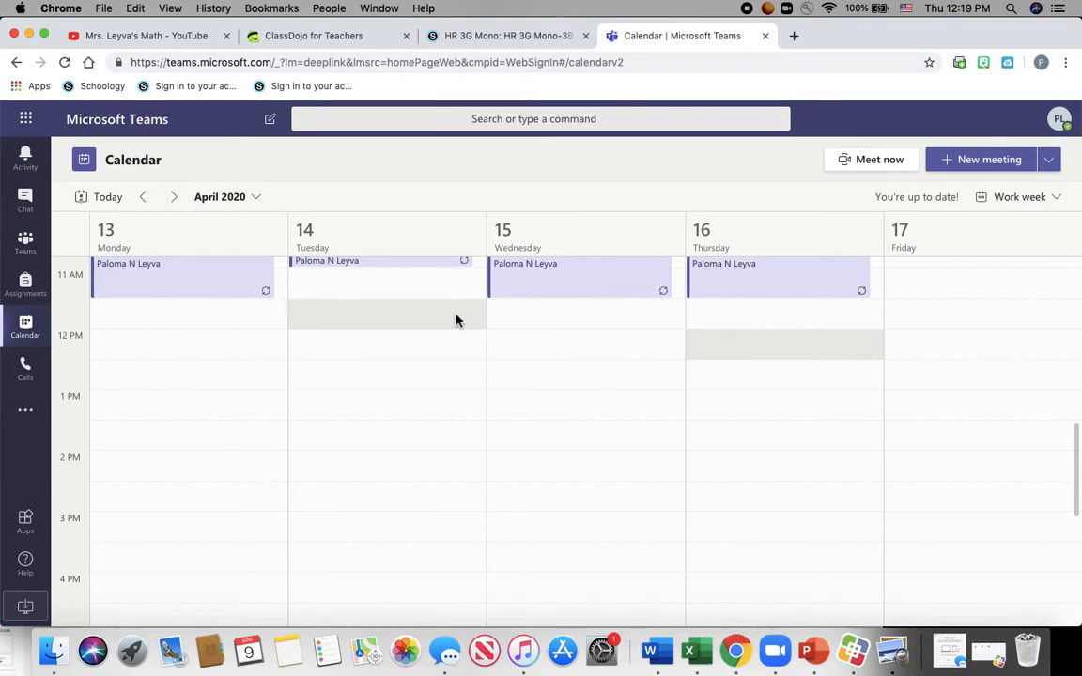
{"action": "scroll", "coordinate": [466, 362], "scroll_direction": "up", "scroll_amount": 3}
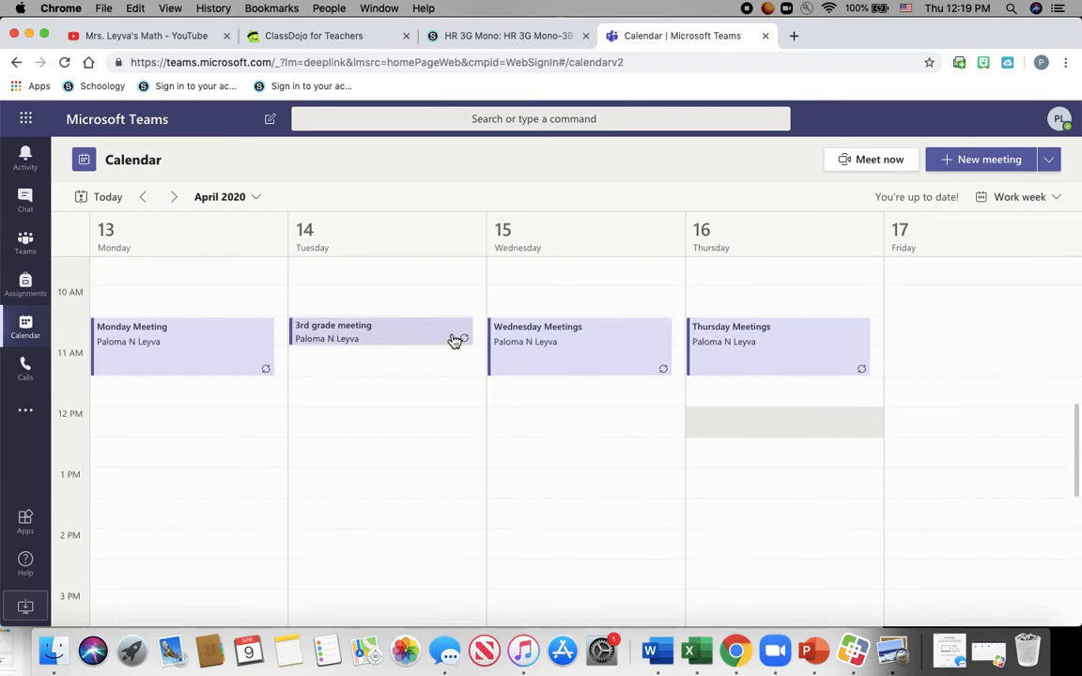
- Open the Tuesday 3rd grade meeting and cancel its whole series
{"action": "left_click", "coordinate": [454, 336]}
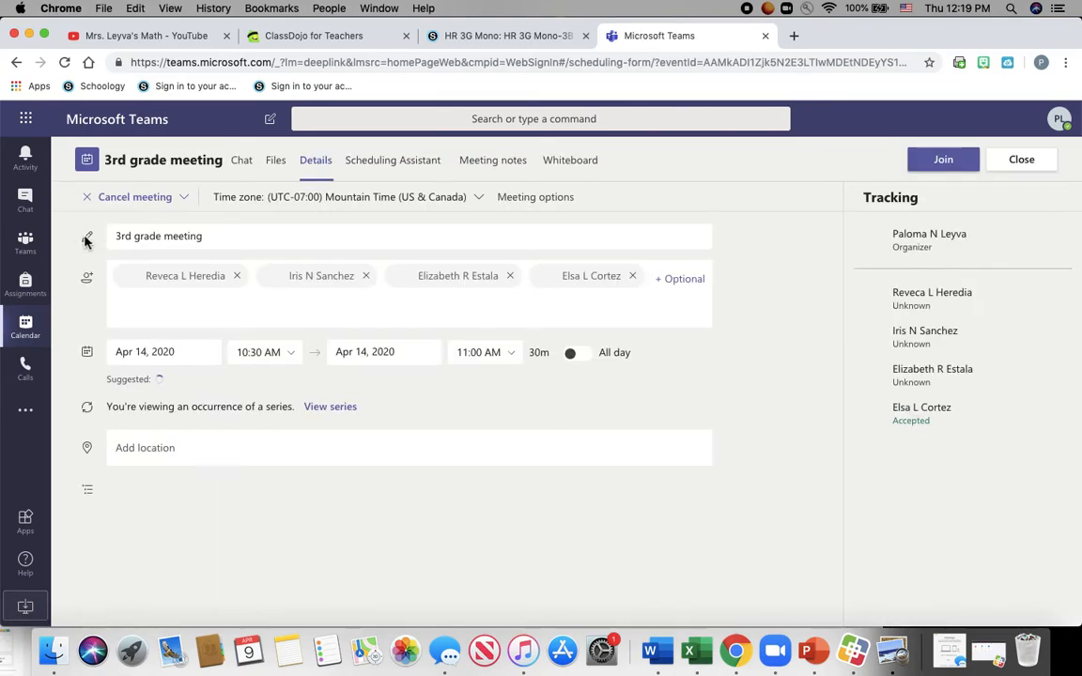
{"action": "left_click", "coordinate": [131, 196]}
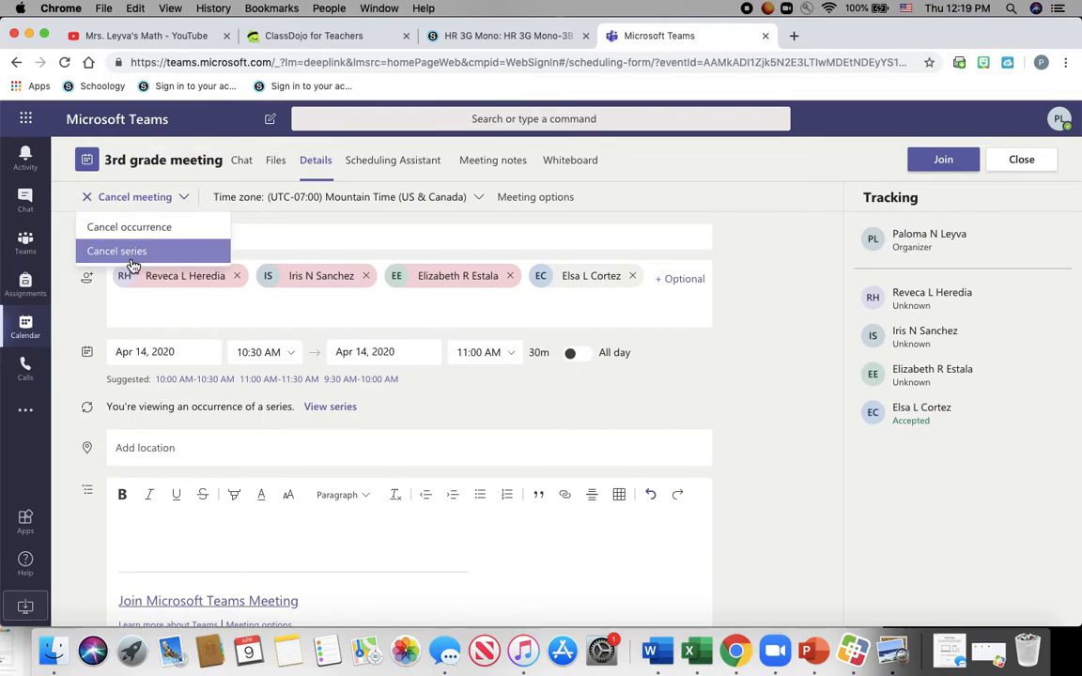
{"action": "left_click", "coordinate": [131, 254]}
{"action": "left_click", "coordinate": [648, 422]}
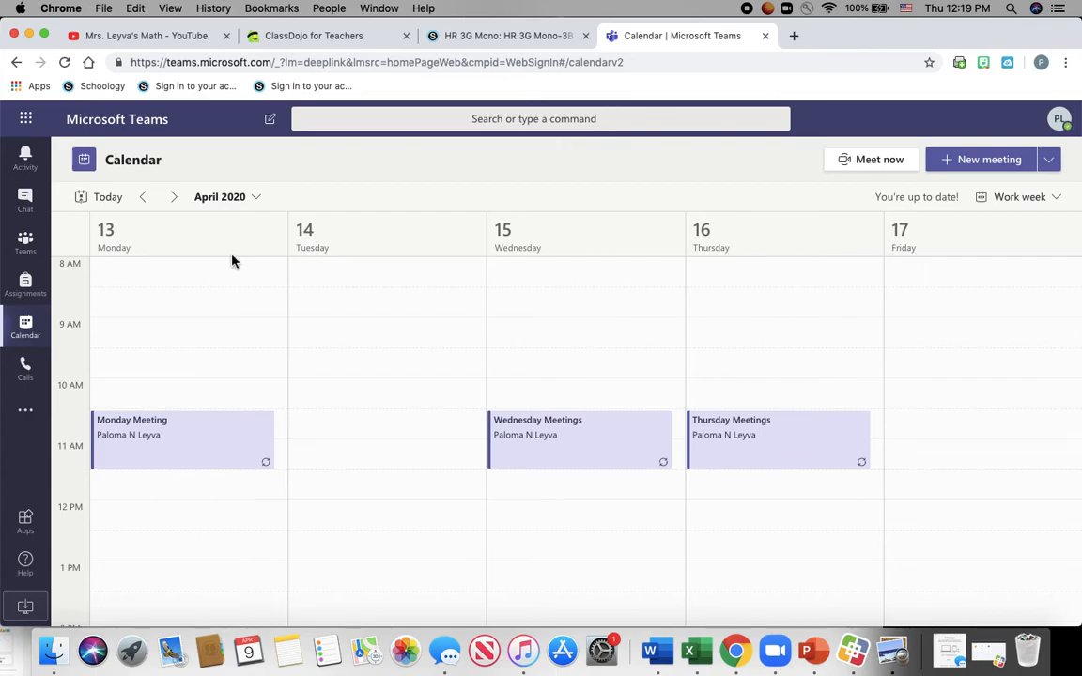
{"action": "scroll", "coordinate": [328, 458], "scroll_direction": "up", "scroll_amount": 3}
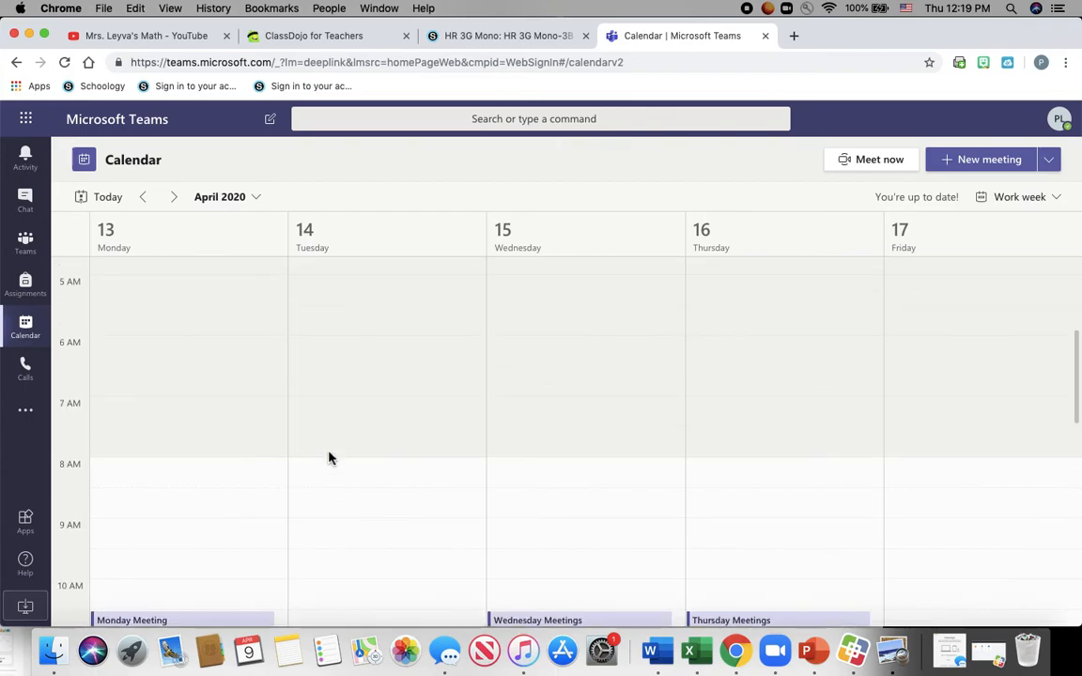
- Start a new meeting titled 'third grade teachers' and add the first teacher as a required attendee
{"action": "left_click", "coordinate": [975, 162]}
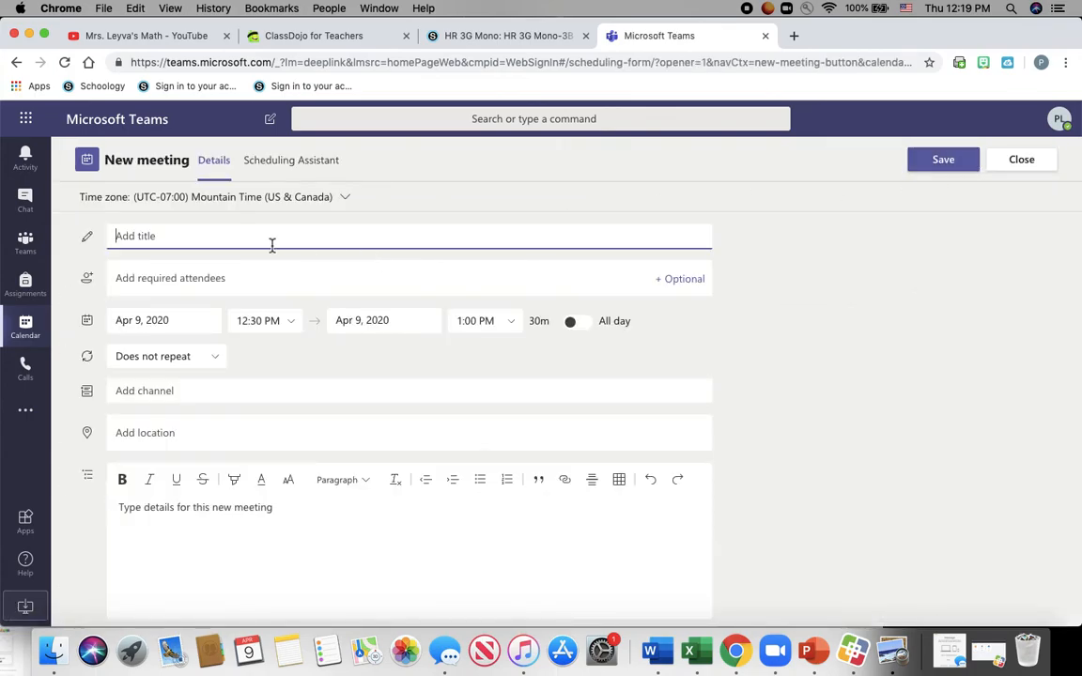
{"action": "type", "text": "third grade teachers"}
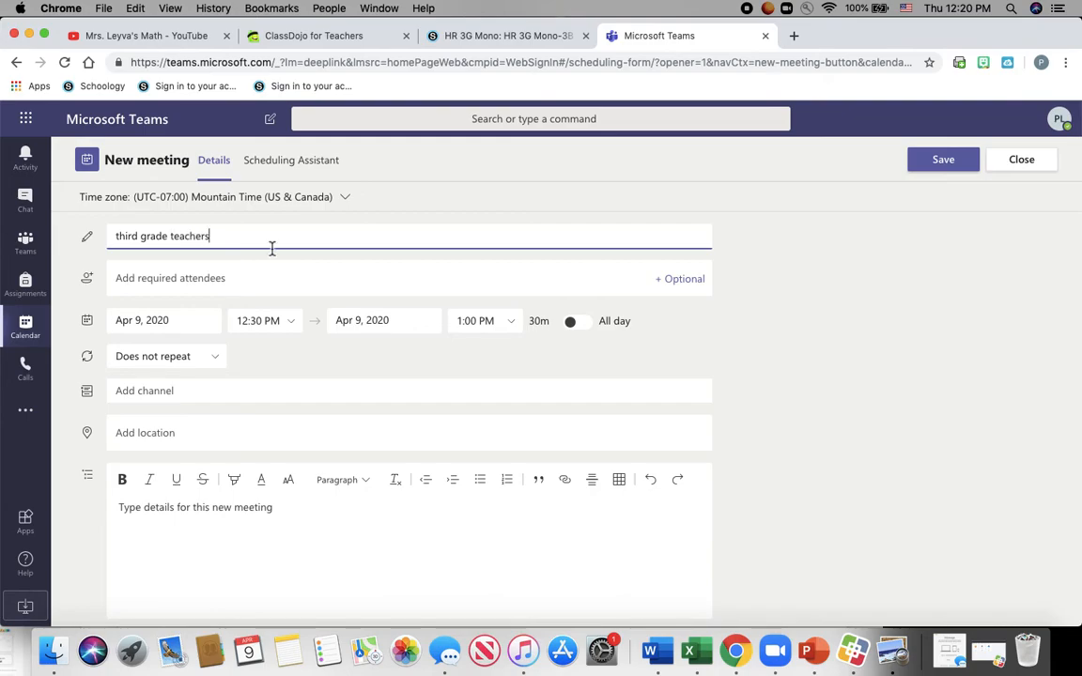
{"action": "left_click", "coordinate": [292, 277]}
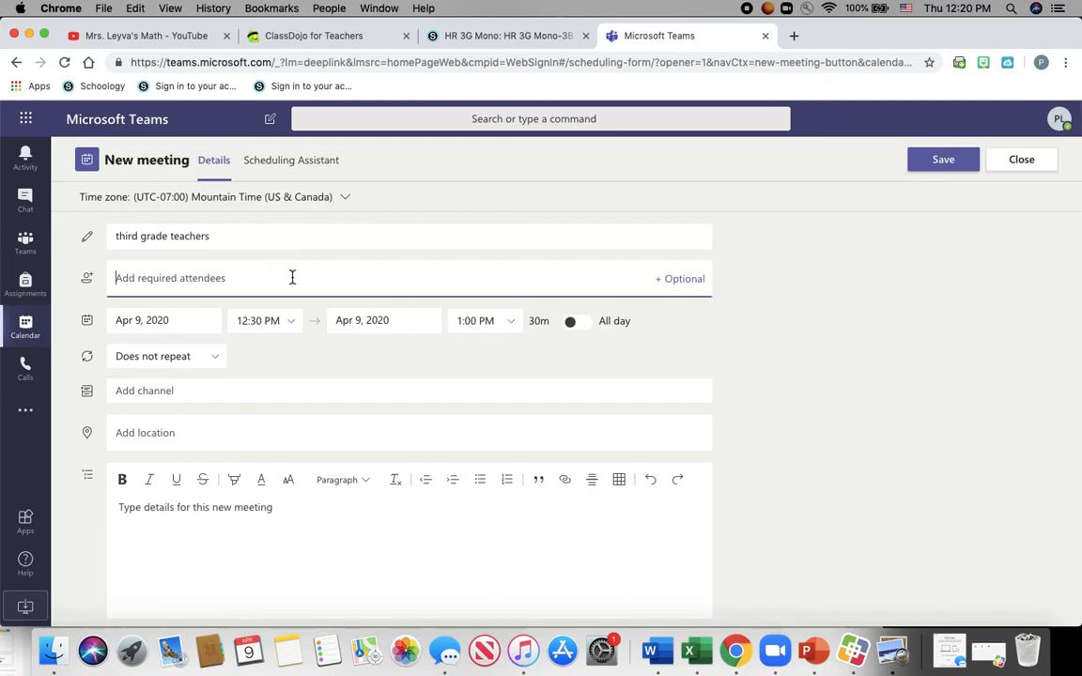
{"action": "type", "text": "here"}
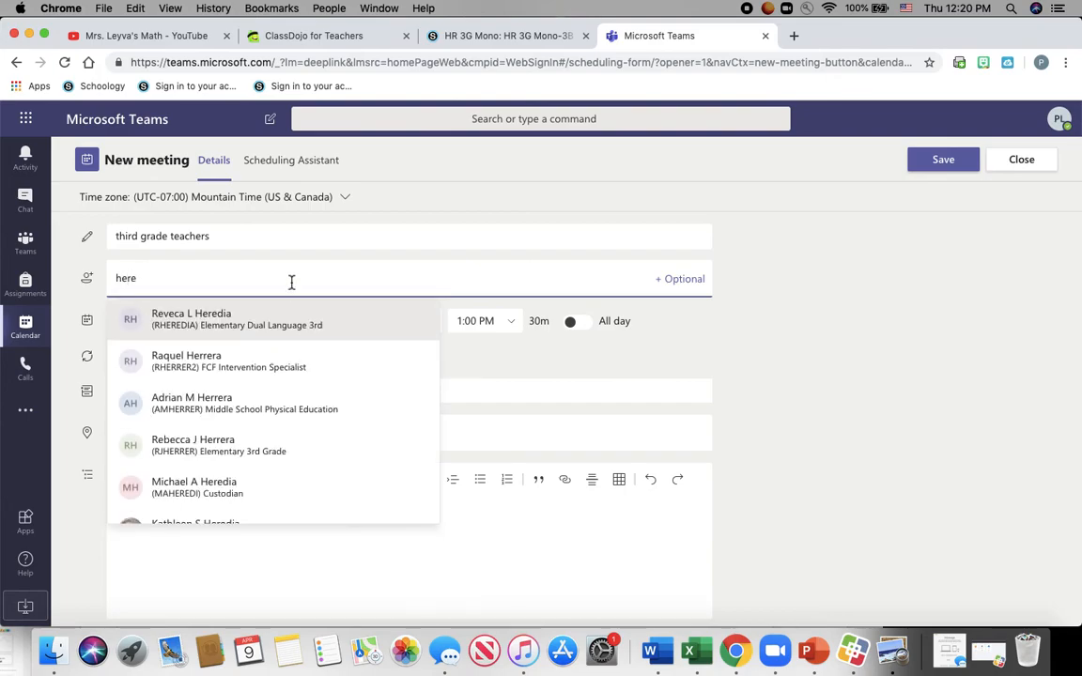
{"action": "left_click", "coordinate": [292, 320]}
- Add three more teachers as required attendees, for four in total
{"action": "type", "text": "sanchez"}
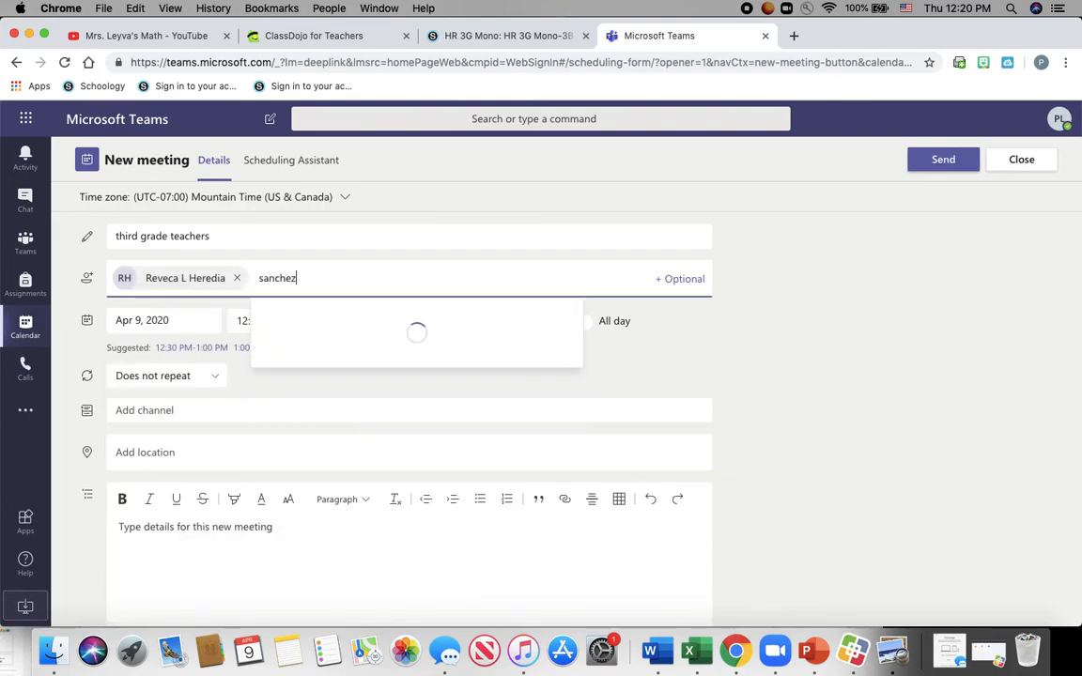
{"action": "left_click", "coordinate": [327, 319]}
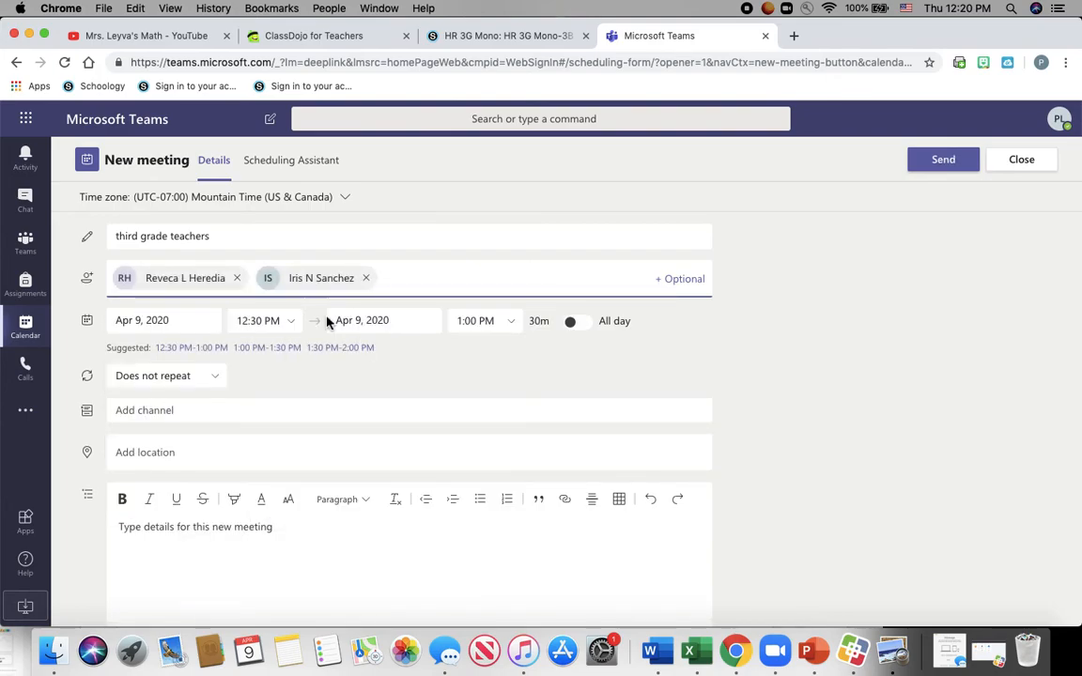
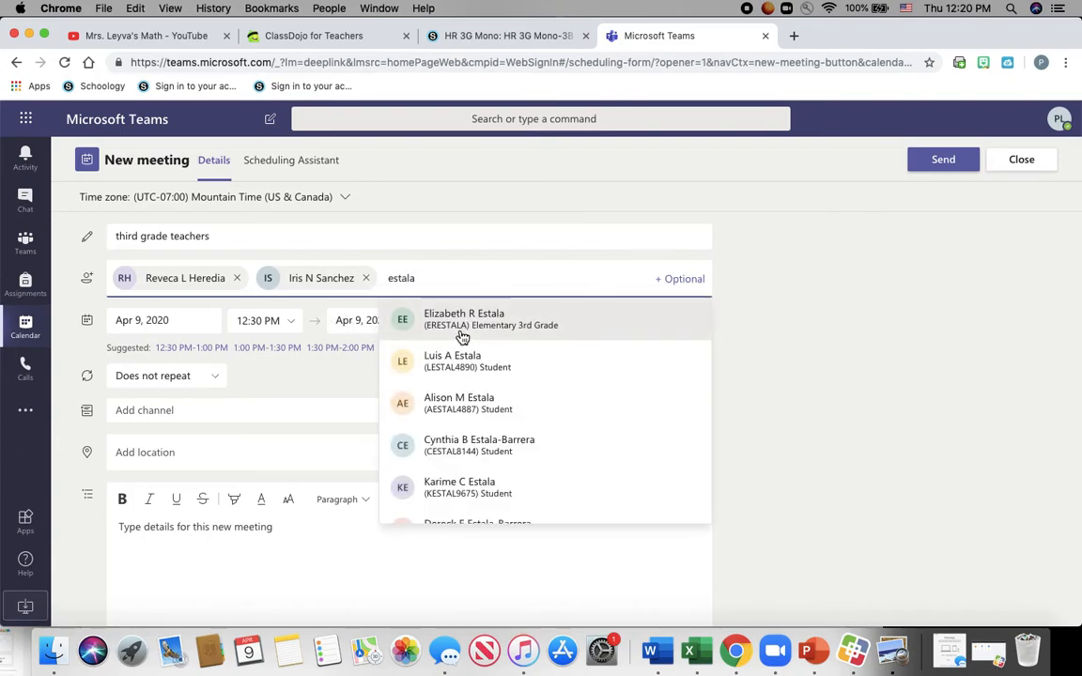
{"action": "left_click", "coordinate": [460, 329]}
{"action": "type", "text": "cortez"}
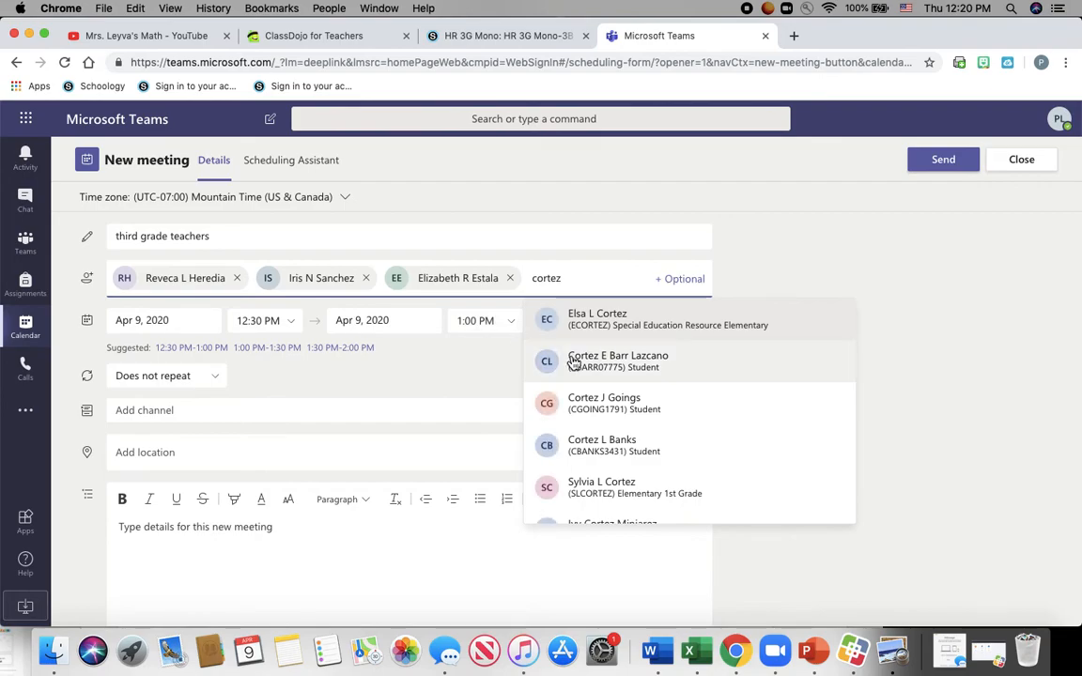
{"action": "left_click", "coordinate": [606, 329]}
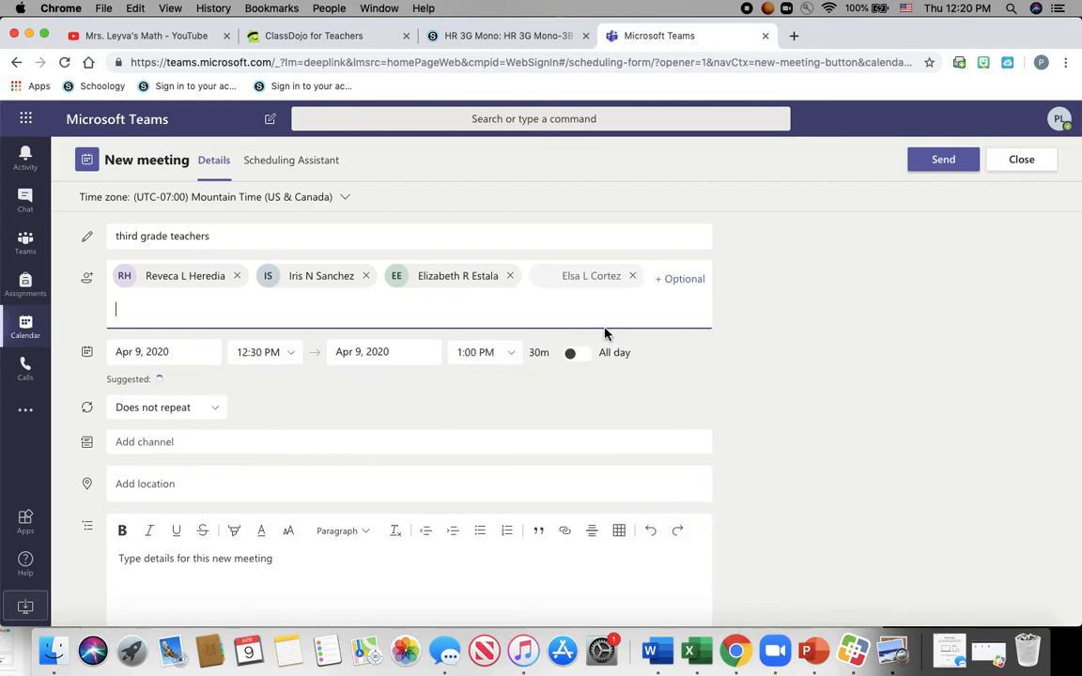
{"action": "left_click", "coordinate": [211, 353]}
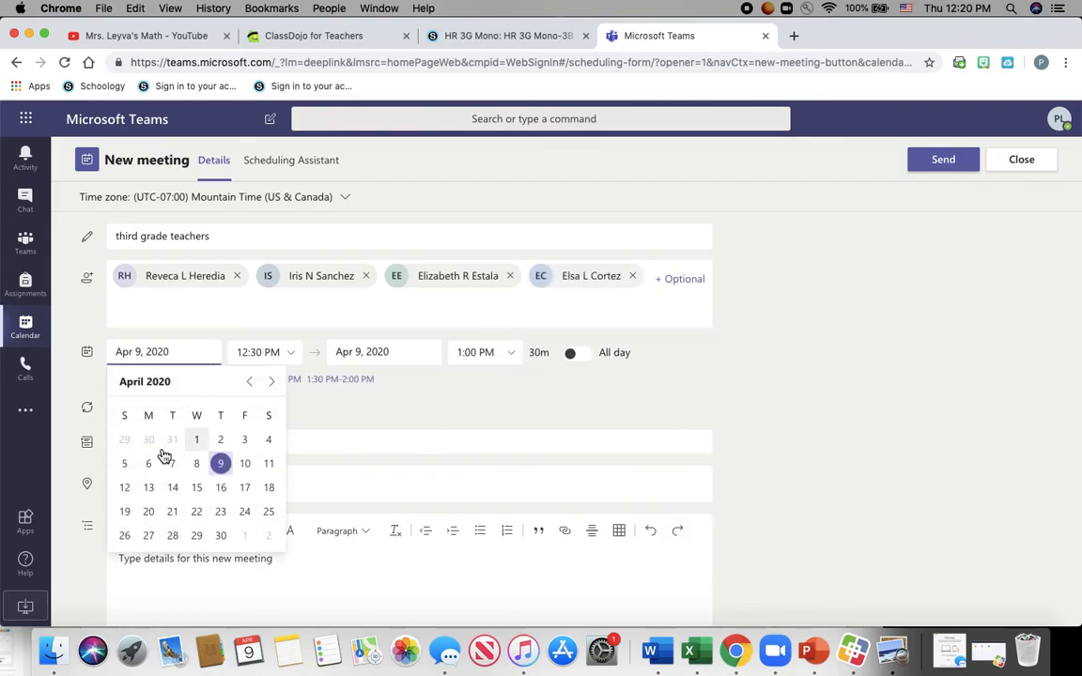
- Schedule the meeting for Apr 17, 2020, 10:30–11:00 AM, repeating weekly on Fridays
{"action": "left_click", "coordinate": [245, 488]}
{"action": "left_click", "coordinate": [292, 359]}
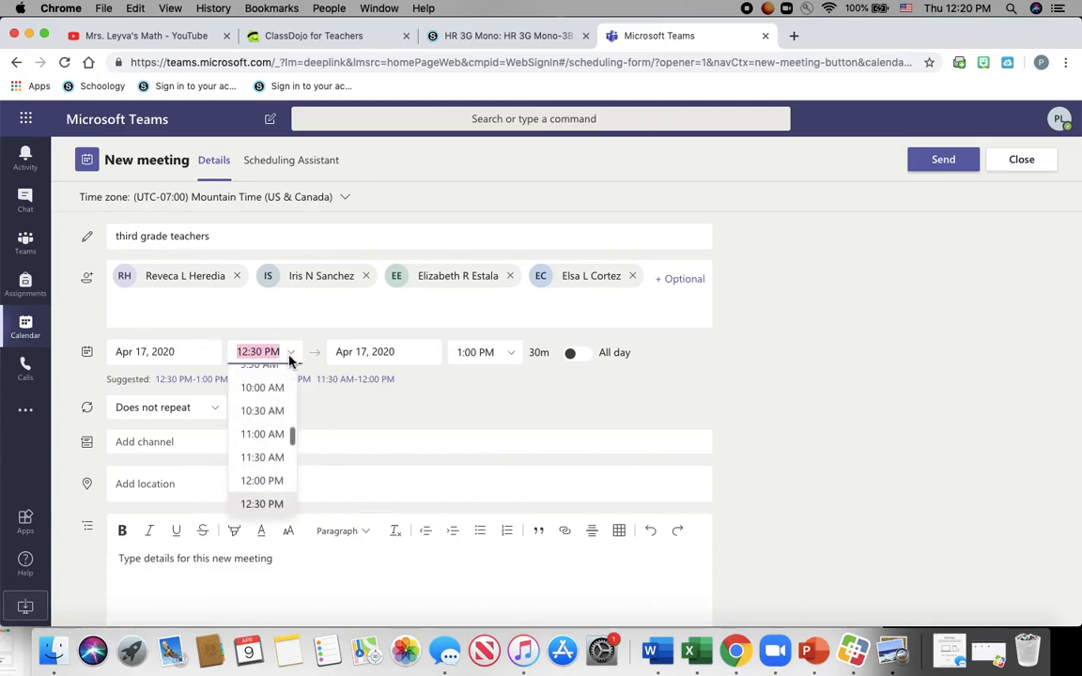
{"action": "left_click", "coordinate": [268, 413]}
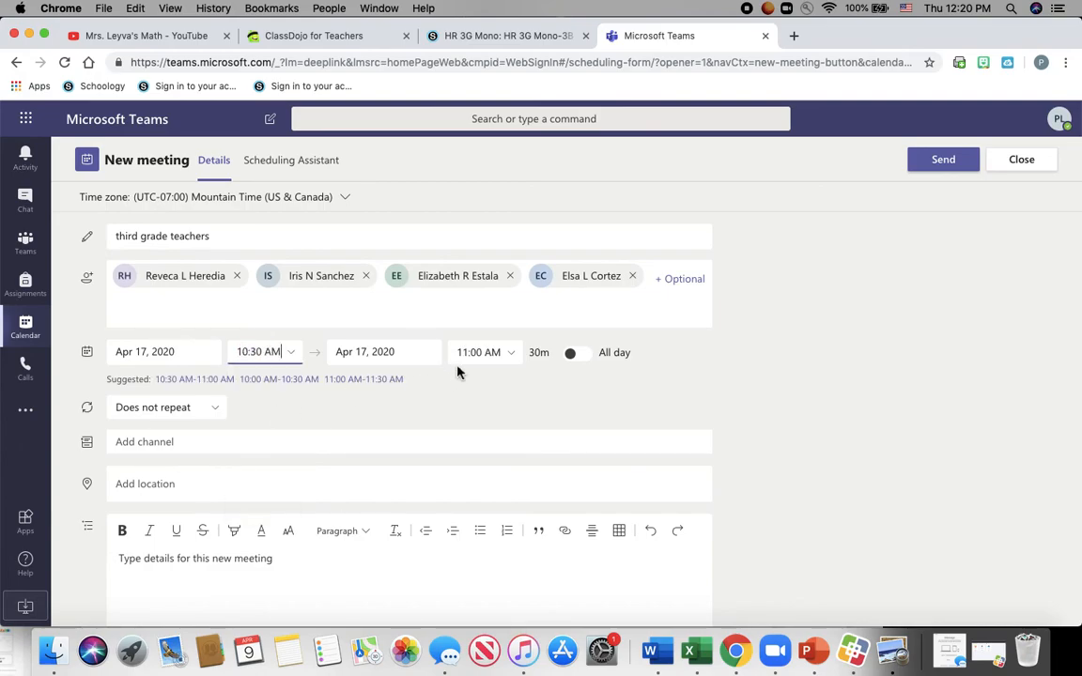
{"action": "left_click", "coordinate": [218, 412]}
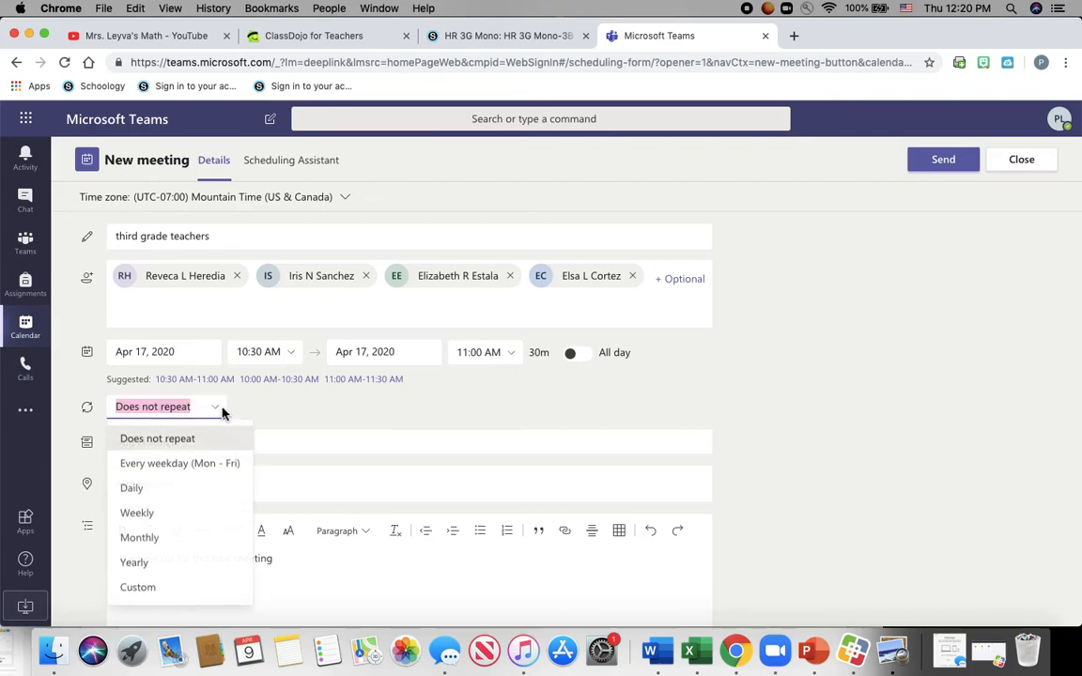
{"action": "left_click", "coordinate": [170, 516]}
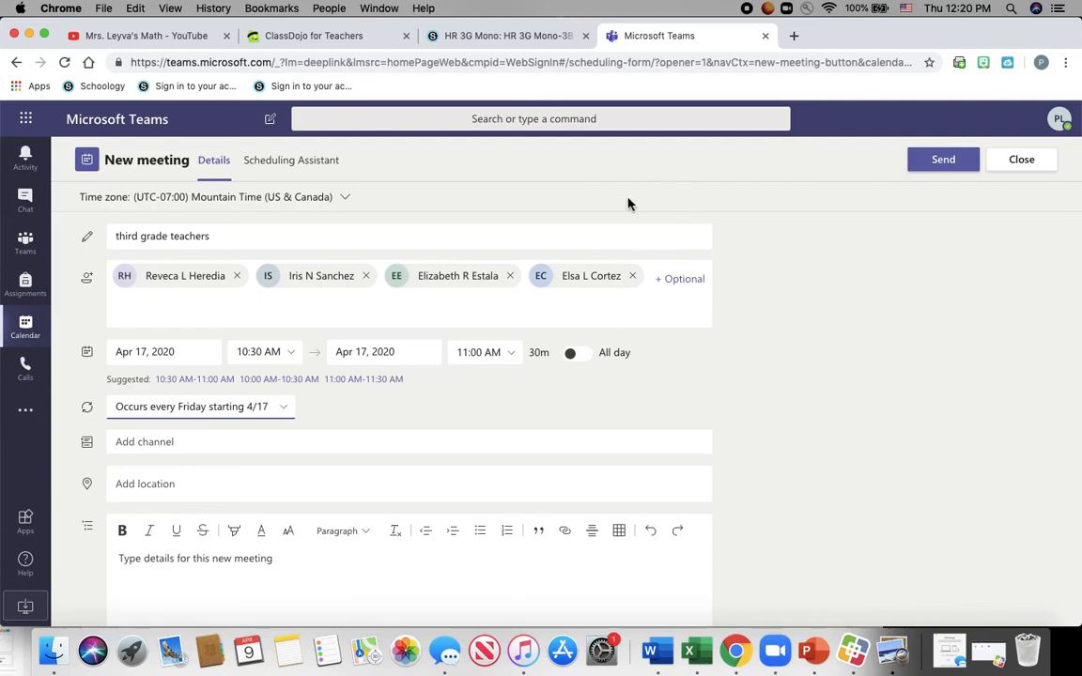
{"action": "left_click", "coordinate": [279, 417]}
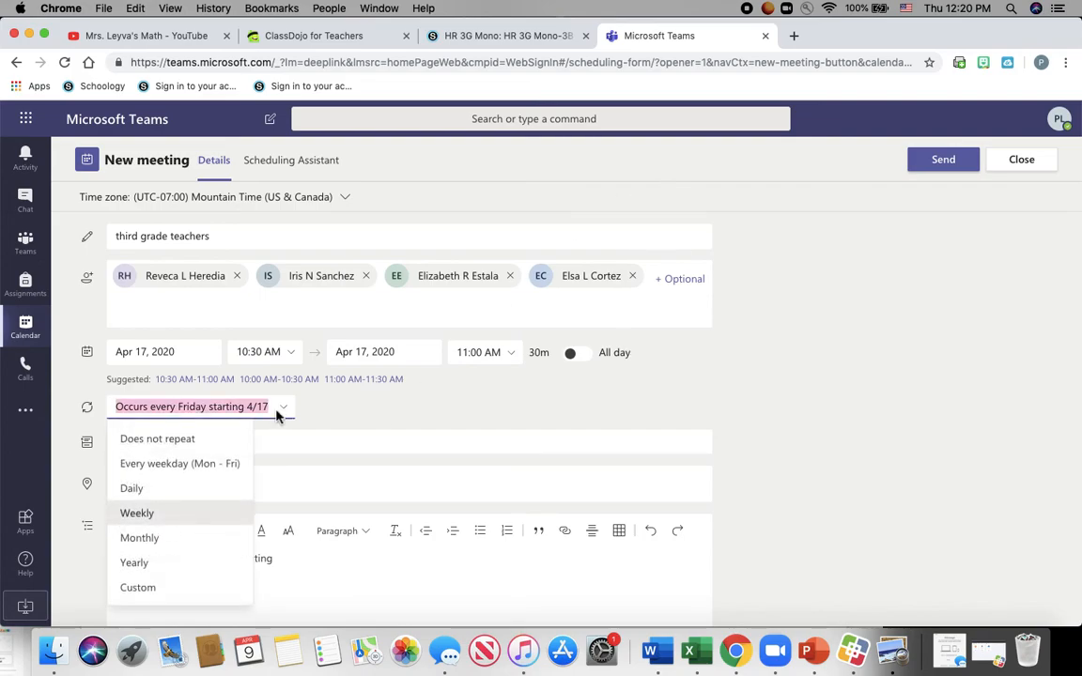
{"action": "left_click", "coordinate": [153, 514]}
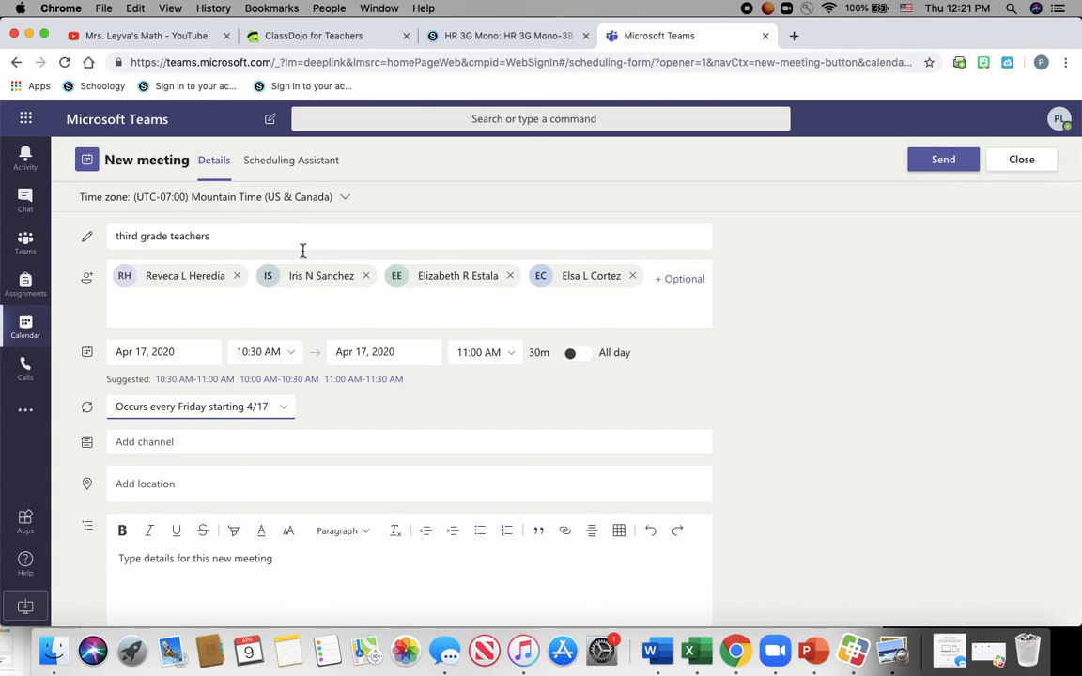
- Discard the unsent meeting draft and return to the calendar's April 6–10 work week
{"action": "left_click", "coordinate": [1001, 166]}
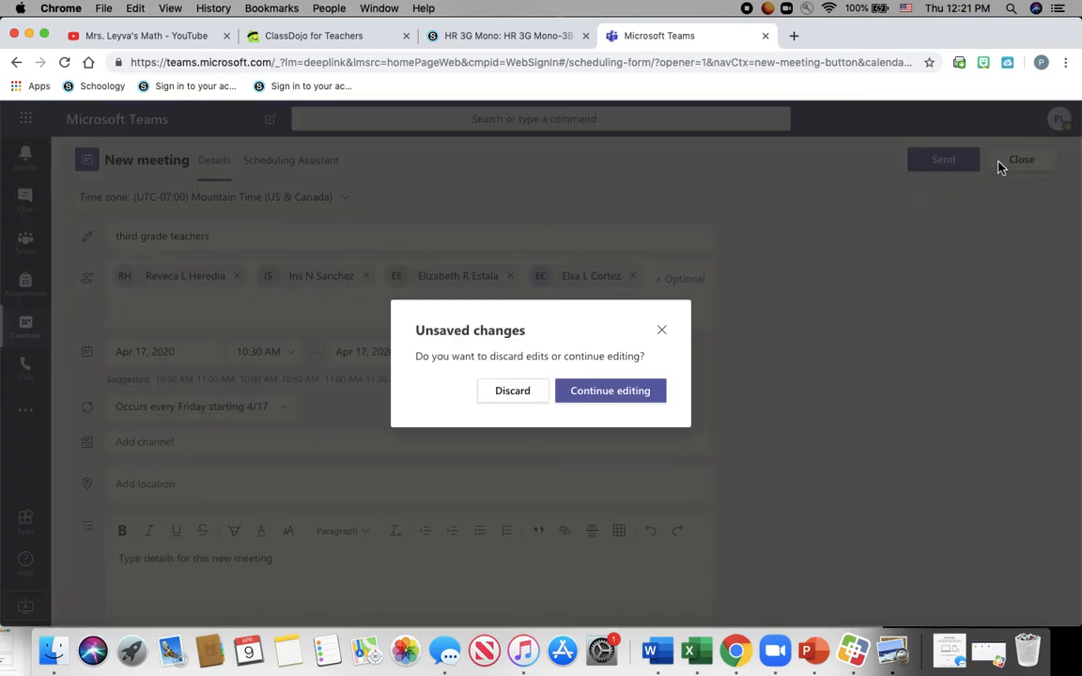
{"action": "left_click", "coordinate": [524, 395]}
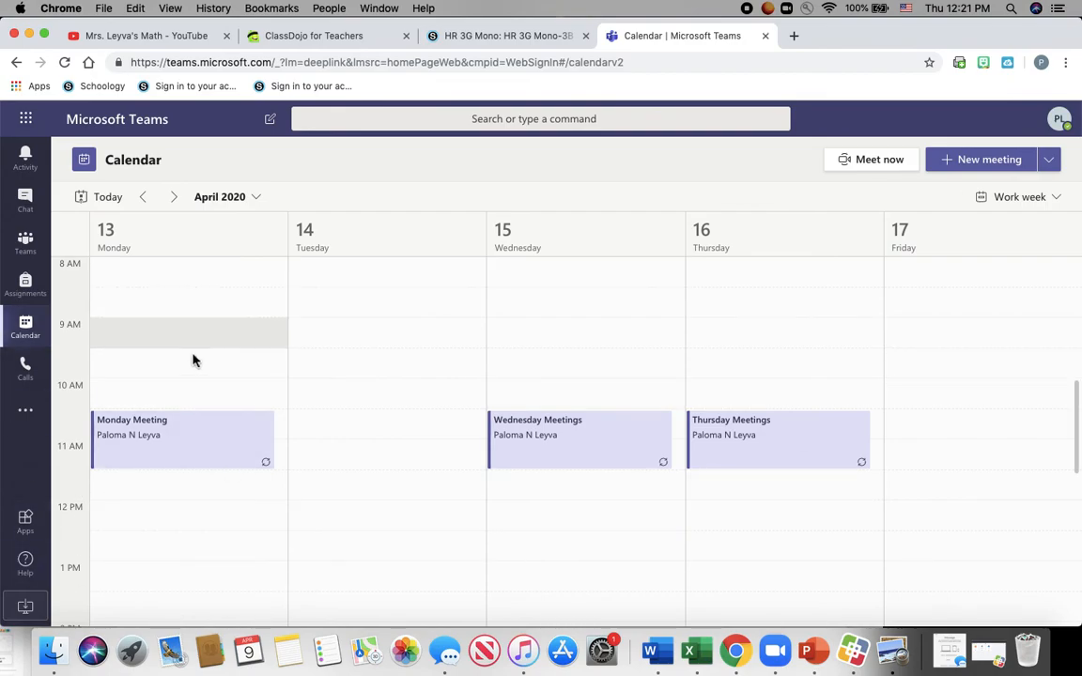
{"action": "left_click", "coordinate": [27, 241]}
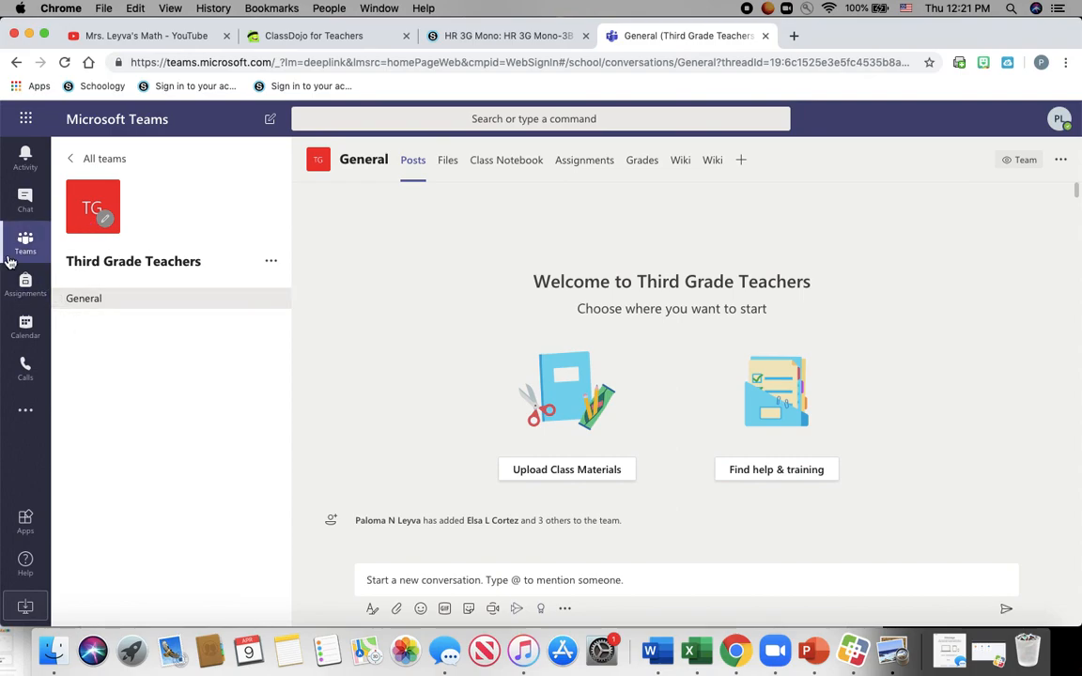
{"action": "left_click", "coordinate": [27, 336]}
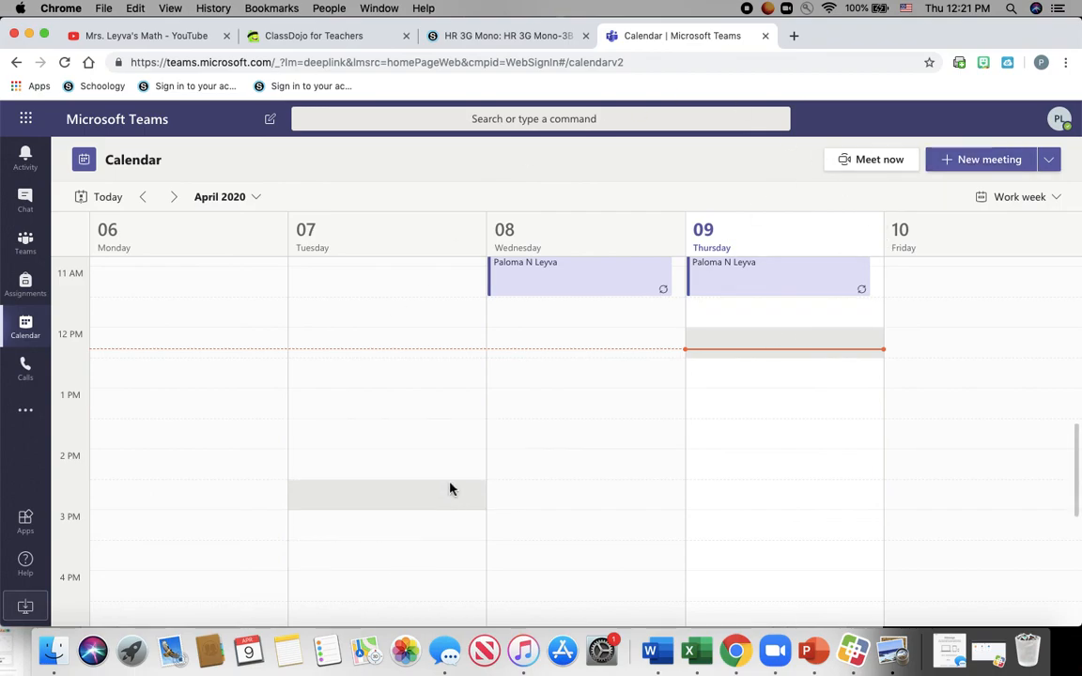
{"action": "scroll", "coordinate": [450, 488], "scroll_direction": "up", "scroll_amount": 3}
{"action": "scroll", "coordinate": [449, 487], "scroll_direction": "down", "scroll_amount": 1}
{"action": "scroll", "coordinate": [449, 488], "scroll_direction": "up", "scroll_amount": 1}
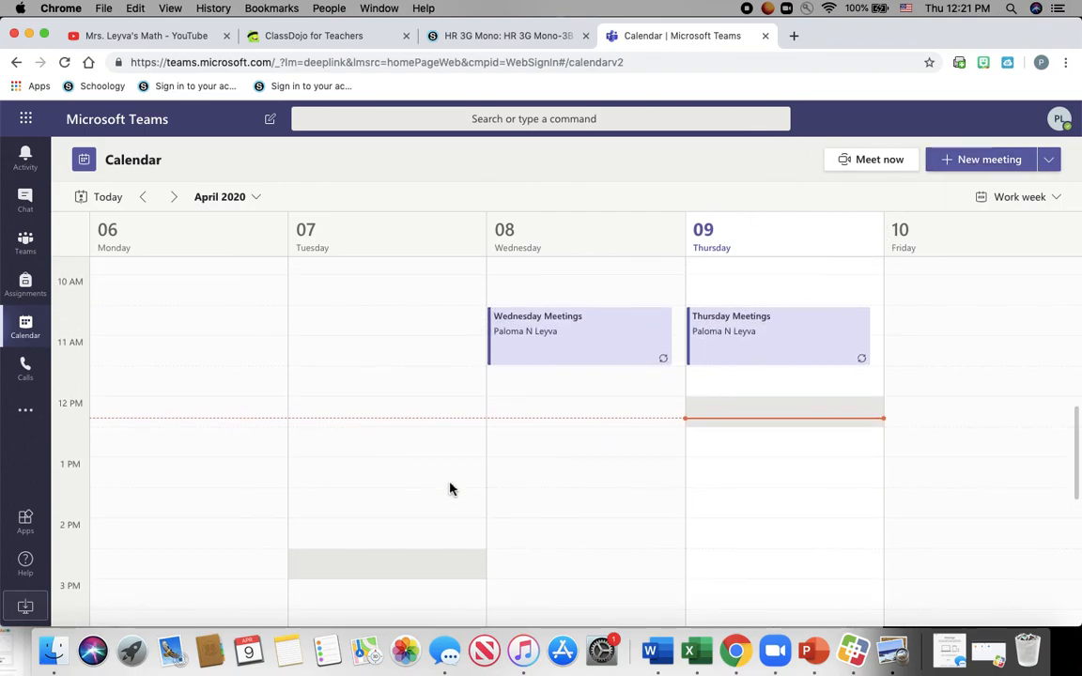